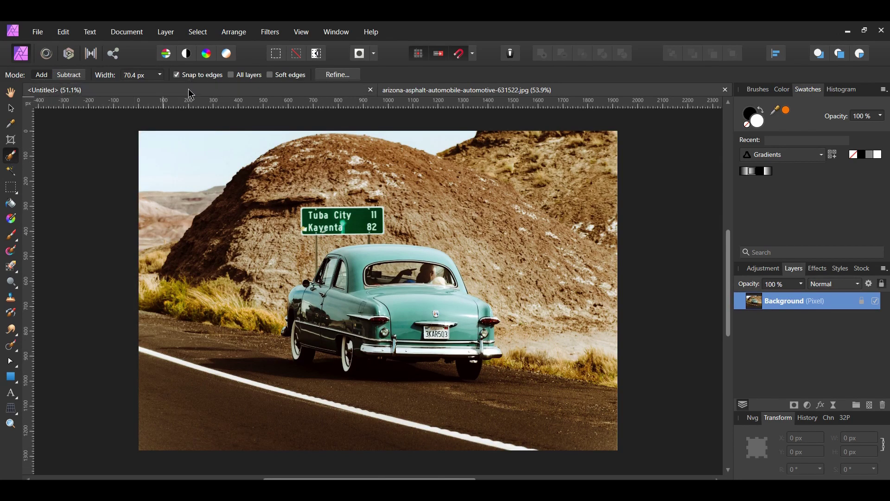
- Select the car, road sign, mound and nearby roadside with the Selection Brush, trimming excess areas from the selection
{"action": "mouse_move", "coordinate": [348, 352]}
{"action": "left_mouse_down"}
{"action": "mouse_move", "coordinate": [300, 349]}
{"action": "mouse_move", "coordinate": [295, 299]}
{"action": "mouse_move", "coordinate": [316, 278]}
{"action": "mouse_move", "coordinate": [364, 260]}
{"action": "mouse_move", "coordinate": [336, 273]}
{"action": "mouse_move", "coordinate": [330, 314]}
{"action": "mouse_move", "coordinate": [393, 294]}
{"action": "mouse_move", "coordinate": [394, 363]}
{"action": "mouse_move", "coordinate": [410, 356]}
{"action": "mouse_move", "coordinate": [331, 362]}
{"action": "mouse_move", "coordinate": [243, 349]}
{"action": "mouse_move", "coordinate": [343, 386]}
{"action": "mouse_move", "coordinate": [477, 381]}
{"action": "mouse_move", "coordinate": [426, 399]}
{"action": "mouse_move", "coordinate": [491, 388]}
{"action": "mouse_move", "coordinate": [514, 352]}
{"action": "mouse_move", "coordinate": [464, 300]}
{"action": "mouse_move", "coordinate": [497, 309]}
{"action": "mouse_move", "coordinate": [463, 261]}
{"action": "mouse_move", "coordinate": [408, 214]}
{"action": "mouse_move", "coordinate": [435, 284]}
{"action": "mouse_move", "coordinate": [411, 241]}
{"action": "mouse_move", "coordinate": [335, 221]}
{"action": "mouse_move", "coordinate": [375, 197]}
{"action": "mouse_move", "coordinate": [405, 197]}
{"action": "mouse_move", "coordinate": [354, 150]}
{"action": "mouse_move", "coordinate": [418, 193]}
{"action": "mouse_move", "coordinate": [403, 169]}
{"action": "mouse_move", "coordinate": [330, 148]}
{"action": "mouse_move", "coordinate": [278, 167]}
{"action": "mouse_move", "coordinate": [240, 197]}
{"action": "mouse_move", "coordinate": [184, 284]}
{"action": "mouse_move", "coordinate": [190, 329]}
{"action": "mouse_move", "coordinate": [272, 201]}
{"action": "mouse_move", "coordinate": [317, 207]}
{"action": "left_mouse_up"}
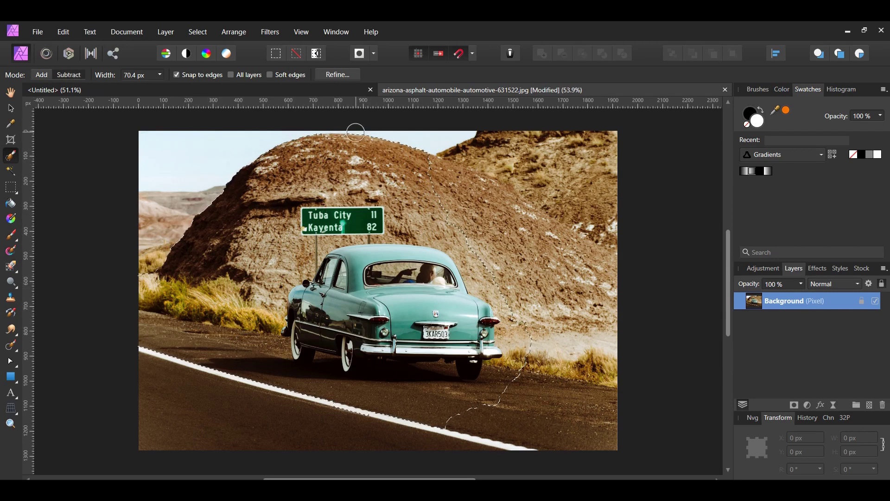
{"action": "key", "text": "alt"}
{"action": "left_click_drag", "start_coordinate": [279, 144], "coordinate": [341, 144]}
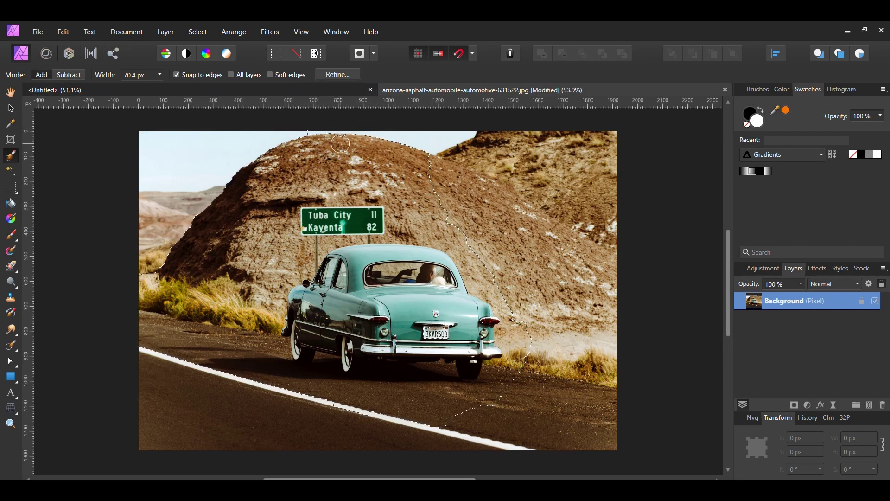
{"action": "left_click_drag", "start_coordinate": [502, 293], "coordinate": [570, 305]}
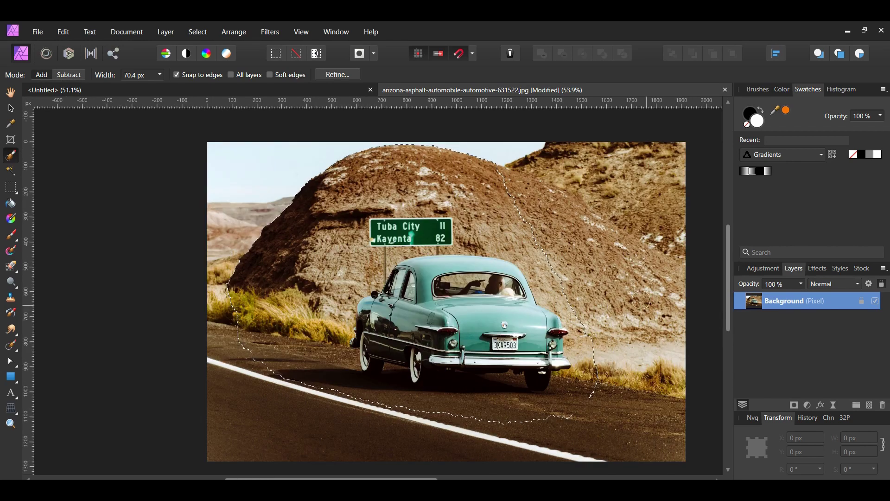
- Refine the car-and-mound selection and output it to a new layer
{"action": "left_click", "coordinate": [337, 75]}
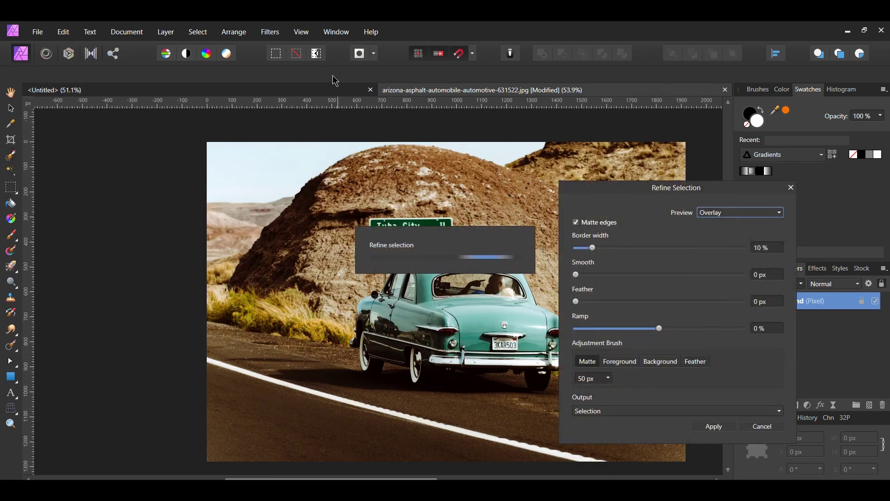
{"action": "left_click", "coordinate": [647, 411]}
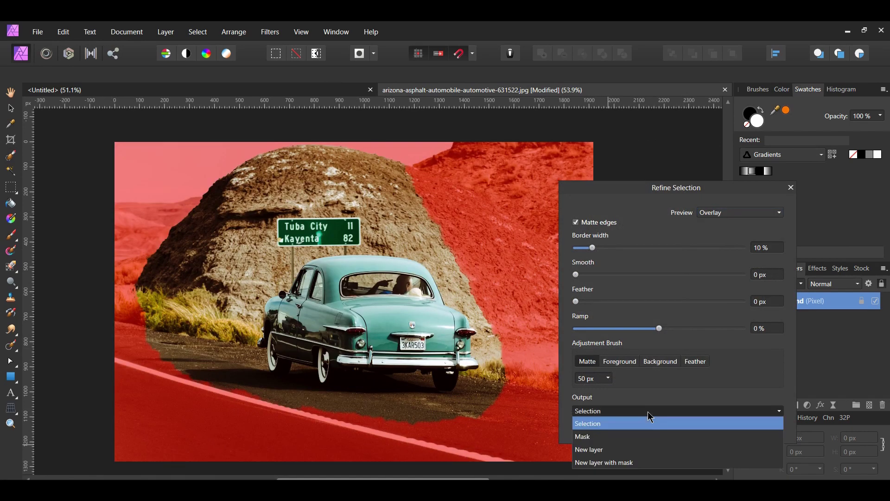
{"action": "left_click", "coordinate": [607, 458]}
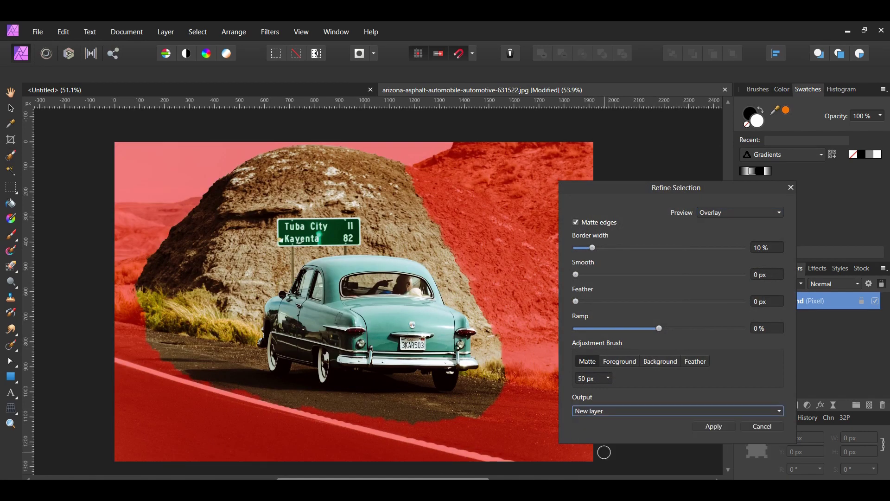
{"action": "left_click", "coordinate": [710, 427]}
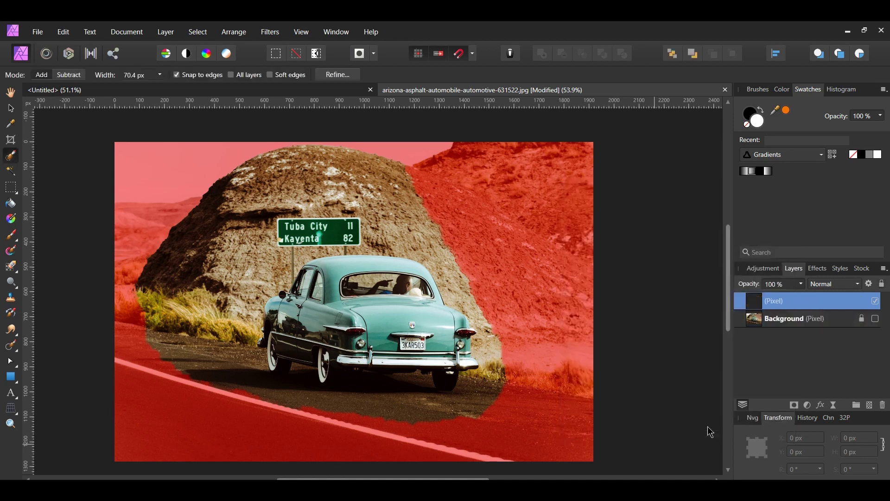
- Copy the car cutout layer and paste it into the untitled 1080 × 1350 px document
{"action": "right_click", "coordinate": [744, 302]}
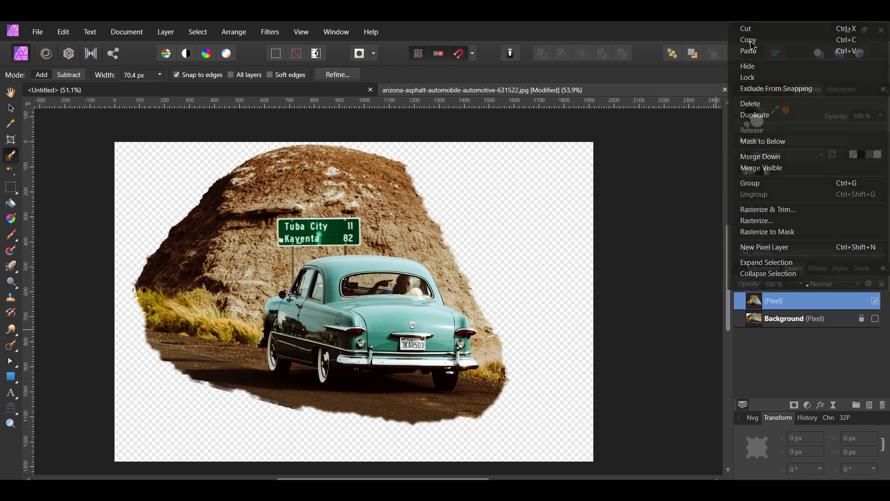
{"action": "left_click", "coordinate": [753, 40]}
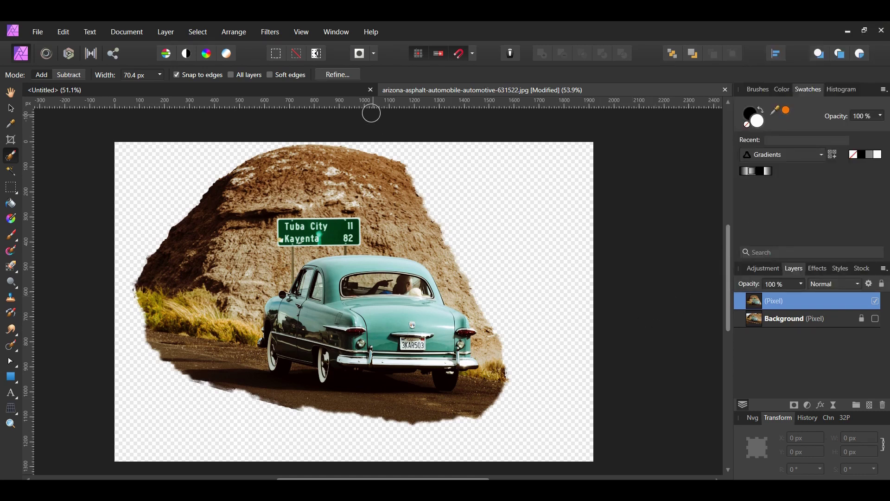
{"action": "left_click", "coordinate": [349, 90]}
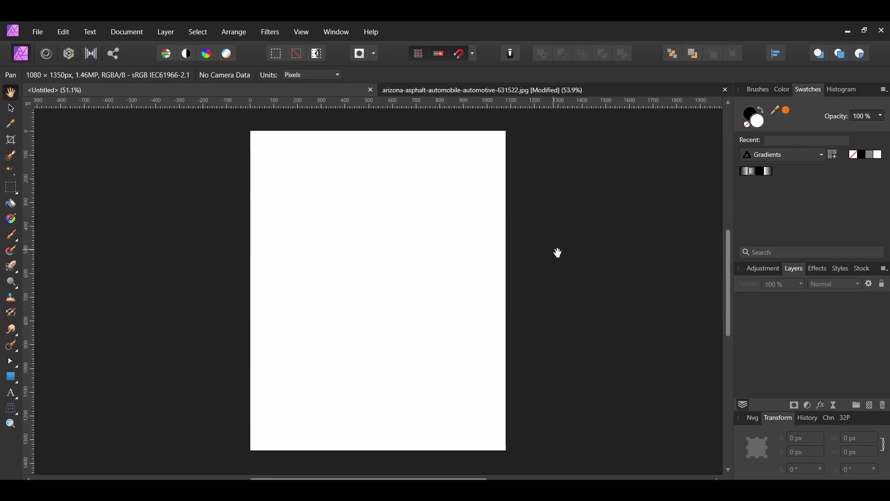
{"action": "key", "text": "ctrl+v"}
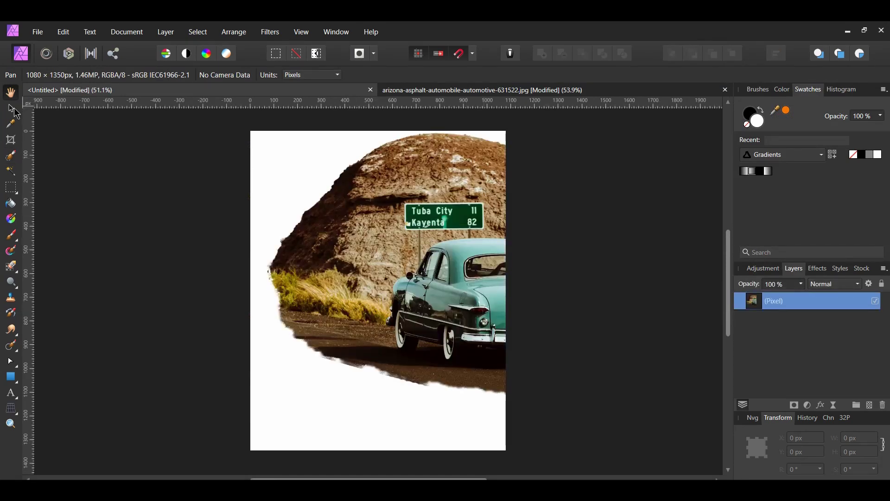
- Scale down the car cutout and place it in the lower-right corner of the white canvas
{"action": "left_click", "coordinate": [10, 108]}
{"action": "left_click_drag", "start_coordinate": [453, 297], "coordinate": [422, 372]}
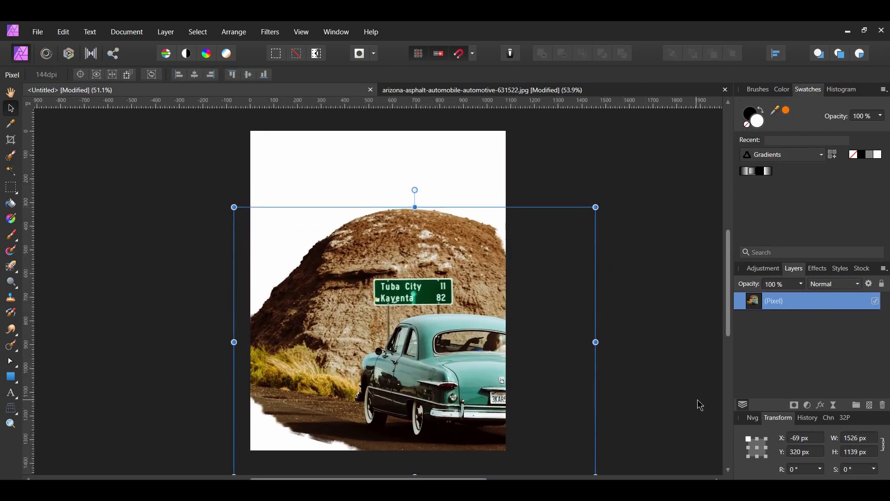
{"action": "scroll", "coordinate": [670, 382], "scroll_direction": "down", "scroll_amount": 1}
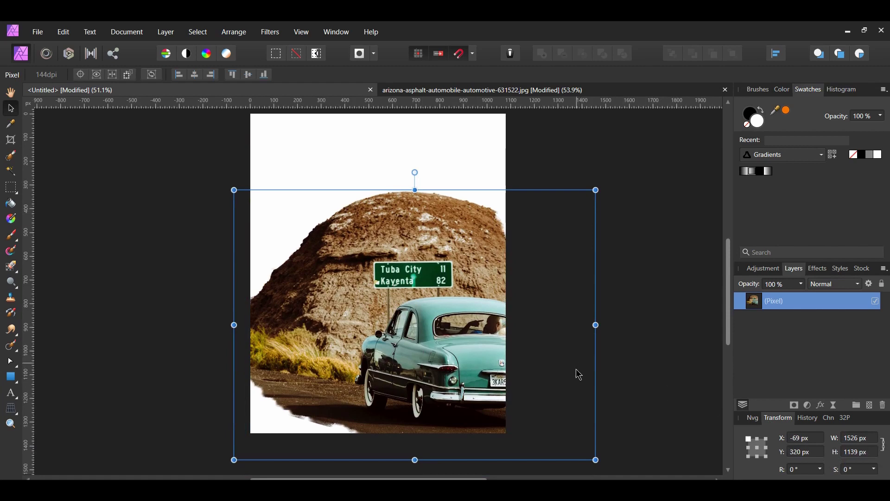
{"action": "left_click_drag", "start_coordinate": [597, 461], "coordinate": [488, 402]}
{"action": "left_click_drag", "start_coordinate": [421, 297], "coordinate": [471, 377]}
{"action": "left_click", "coordinate": [606, 402]}
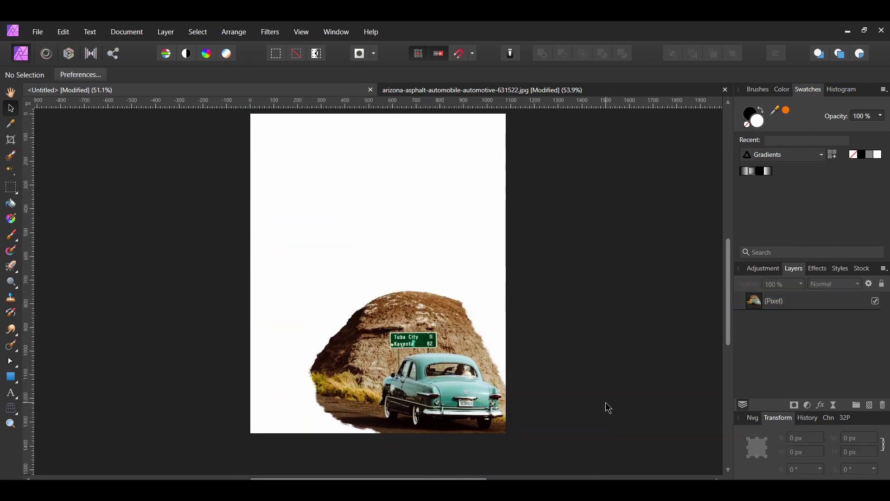
- Open the image balloons-calm-clouds-colorful-574282 from the Scrapbook Pics folder
{"action": "left_click", "coordinate": [38, 31]}
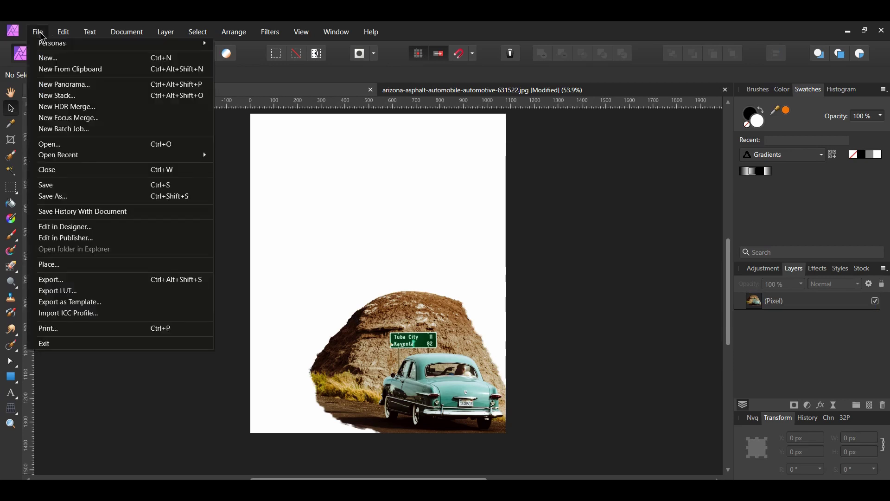
{"action": "left_click", "coordinate": [79, 148]}
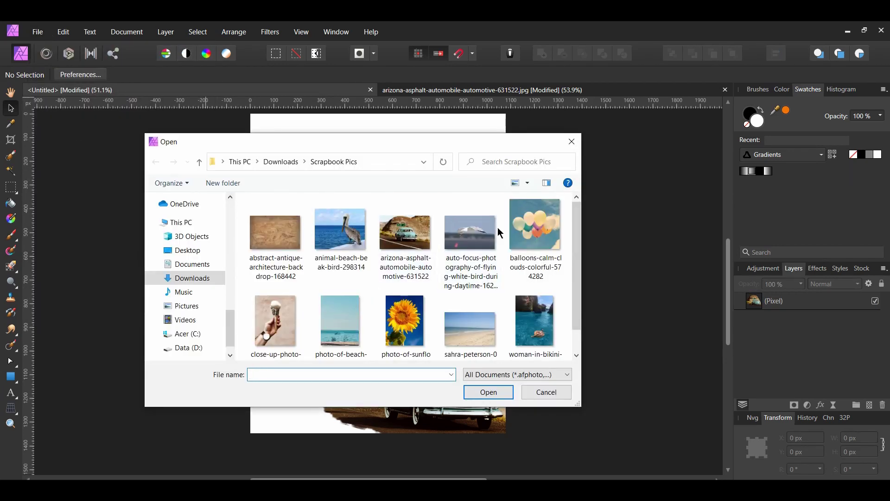
{"action": "left_click", "coordinate": [531, 242]}
{"action": "left_click", "coordinate": [507, 392]}
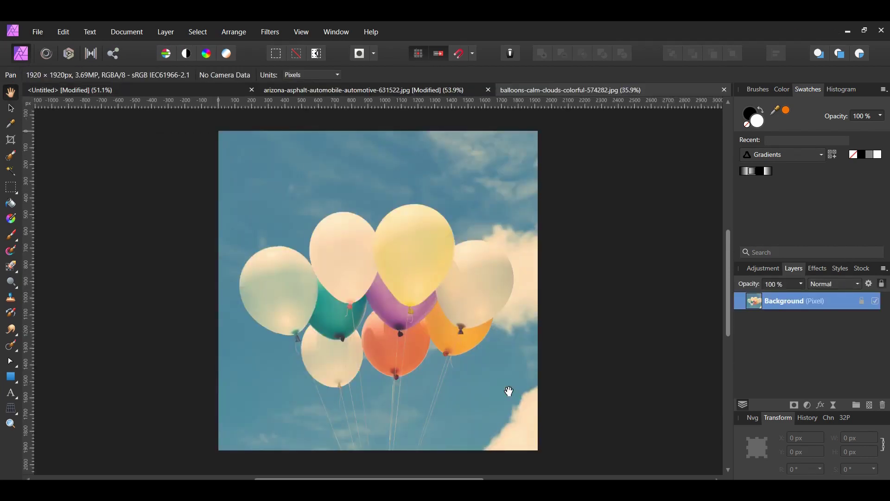
- Select the whole balloon cluster using the Selection Brush at a width of 141.5 px
{"action": "left_click", "coordinate": [13, 159]}
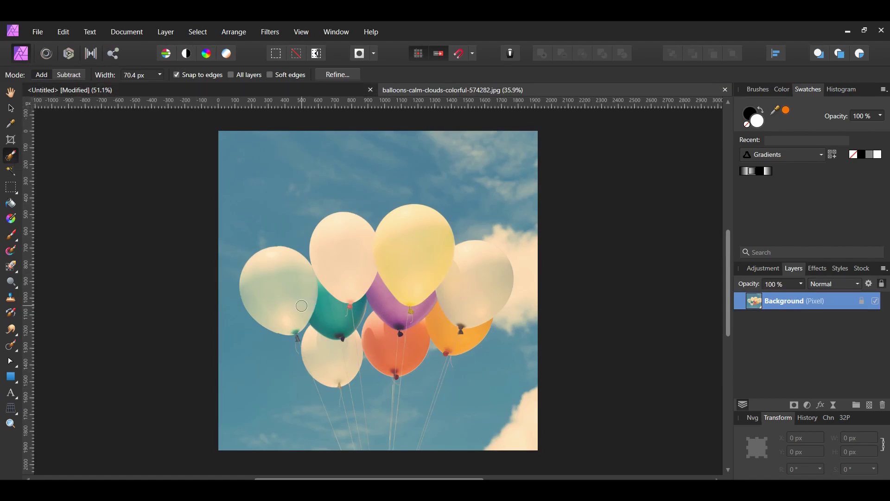
{"action": "key", "text": "bracketright"}
{"action": "key", "text": "bracketright"}
{"action": "key", "text": "bracketright"}
{"action": "mouse_move", "coordinate": [301, 306]}
{"action": "left_mouse_down"}
{"action": "mouse_move", "coordinate": [281, 324]}
{"action": "mouse_move", "coordinate": [278, 312]}
{"action": "mouse_move", "coordinate": [306, 297]}
{"action": "mouse_move", "coordinate": [336, 297]}
{"action": "mouse_move", "coordinate": [334, 254]}
{"action": "mouse_move", "coordinate": [405, 240]}
{"action": "mouse_move", "coordinate": [453, 264]}
{"action": "mouse_move", "coordinate": [469, 290]}
{"action": "mouse_move", "coordinate": [455, 326]}
{"action": "mouse_move", "coordinate": [394, 297]}
{"action": "mouse_move", "coordinate": [335, 309]}
{"action": "mouse_move", "coordinate": [321, 348]}
{"action": "mouse_move", "coordinate": [355, 327]}
{"action": "mouse_move", "coordinate": [364, 301]}
{"action": "left_mouse_up"}
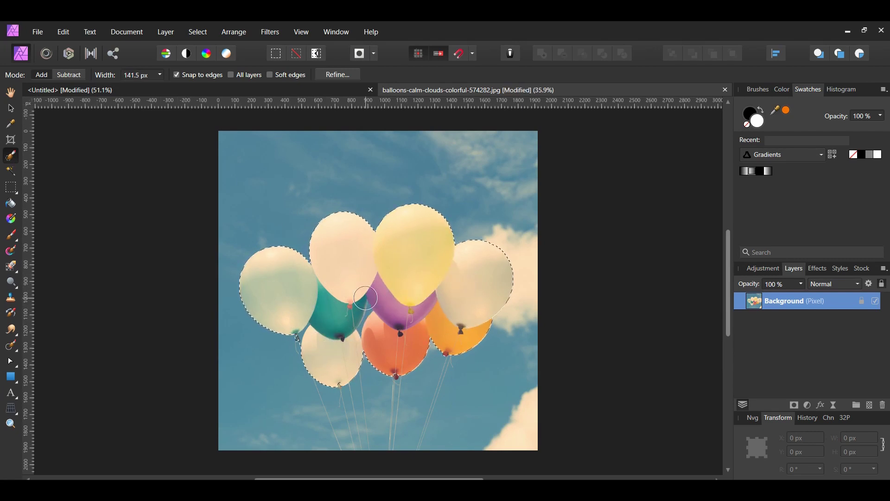
- Touch up the selection around the balloon knots, reducing the brush width to 27.9 px and then to 3.7 px
{"action": "scroll", "coordinate": [370, 331], "scroll_direction": "up", "scroll_amount": 2}
{"action": "scroll", "coordinate": [370, 332], "scroll_direction": "up", "scroll_amount": 1}
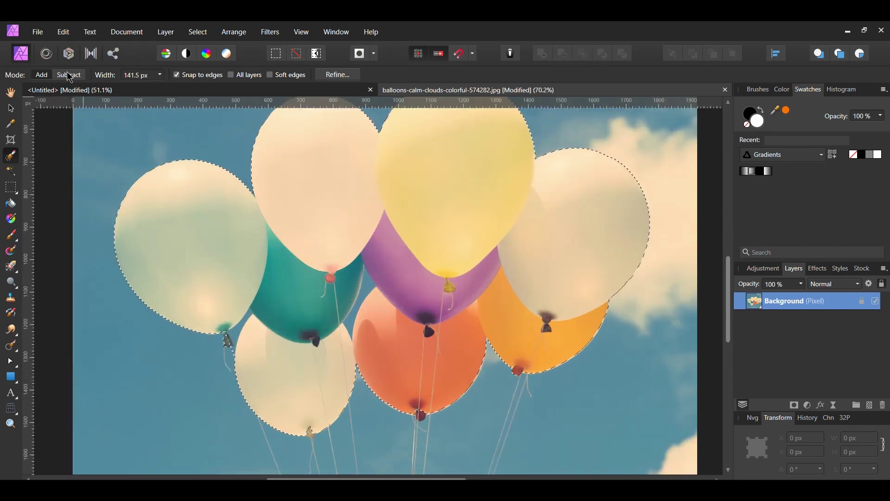
{"action": "key", "text": "bracketleft"}
{"action": "key", "text": "bracketleft"}
{"action": "key", "text": "bracketleft"}
{"action": "key", "text": "bracketleft"}
{"action": "key", "text": "bracketleft"}
{"action": "key", "text": "bracketleft"}
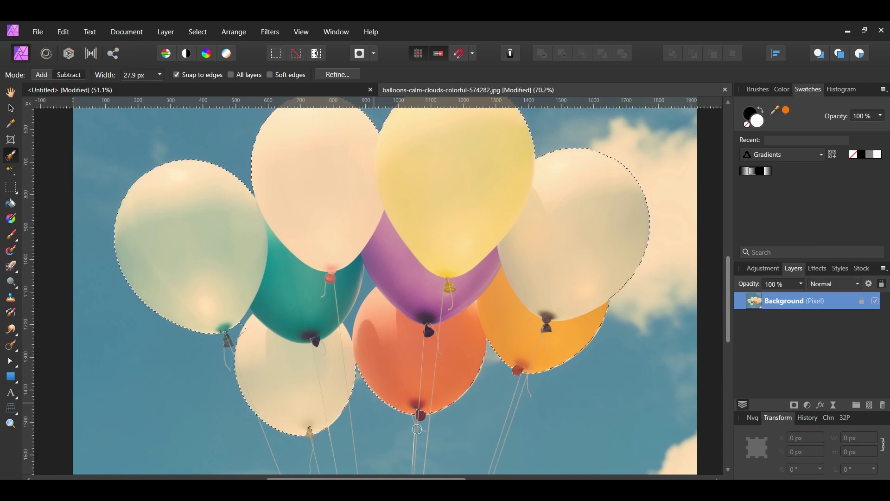
{"action": "scroll", "coordinate": [368, 352], "scroll_direction": "down", "scroll_amount": 2}
{"action": "key", "text": "bracketleft"}
{"action": "key", "text": "bracketleft"}
{"action": "key", "text": "bracketleft"}
{"action": "key", "text": "bracketleft"}
{"action": "key", "text": "bracketleft"}
{"action": "key", "text": "bracketleft"}
{"action": "key", "text": "bracketleft"}
- Refine the balloon selection and output it to a new layer
{"action": "left_click", "coordinate": [337, 75]}
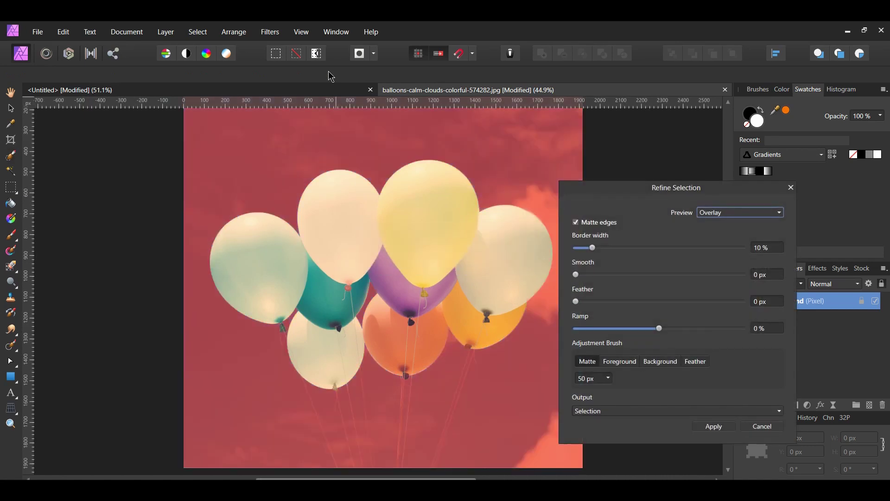
{"action": "left_click", "coordinate": [668, 412]}
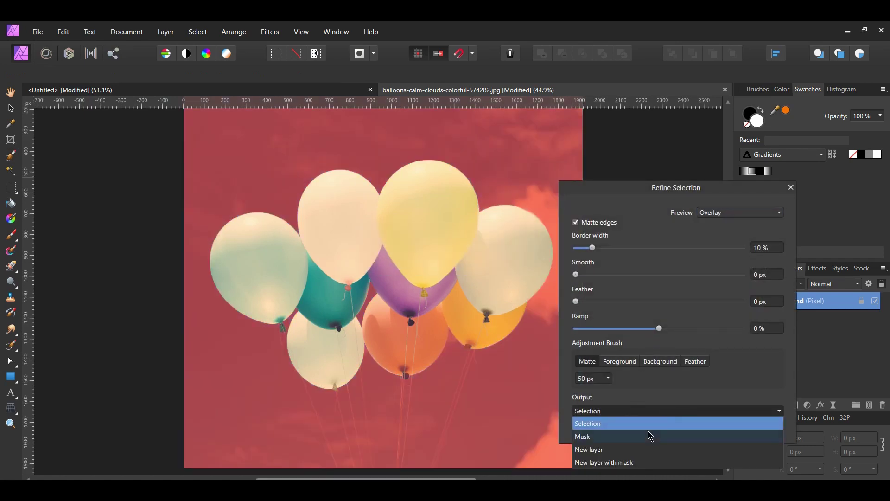
{"action": "left_click", "coordinate": [632, 452]}
{"action": "left_click", "coordinate": [720, 430]}
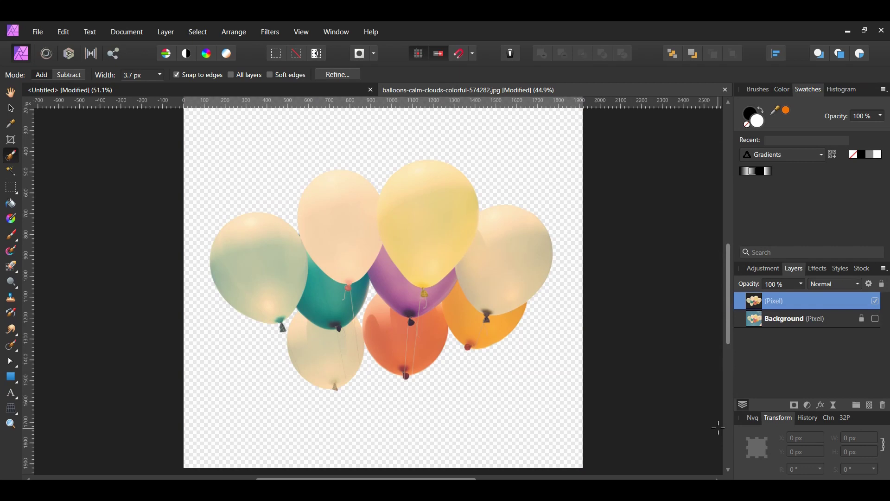
- Copy the balloon cutout layer and paste it into the untitled collage document
{"action": "right_click", "coordinate": [788, 301]}
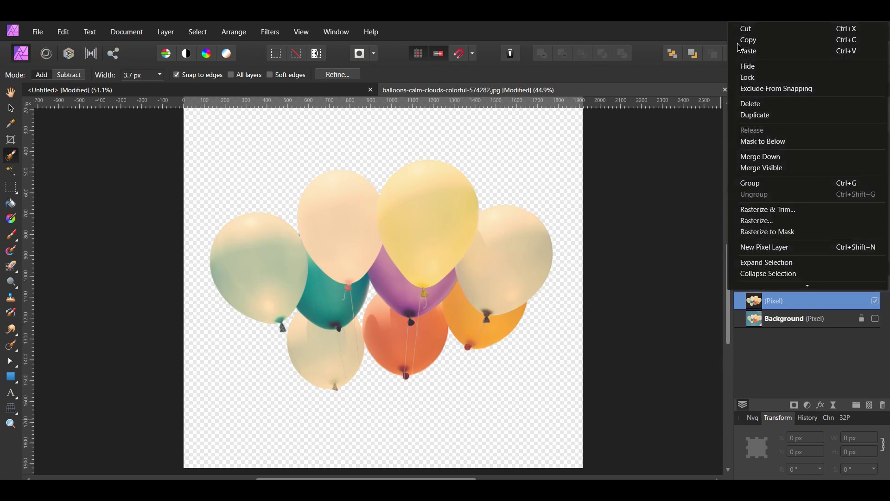
{"action": "left_click", "coordinate": [741, 38]}
{"action": "left_click", "coordinate": [157, 91]}
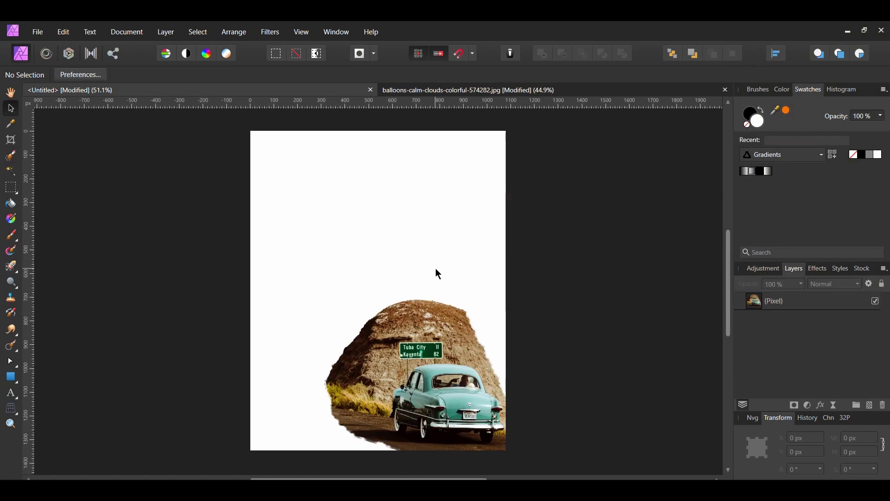
{"action": "key", "text": "ctrl+v"}
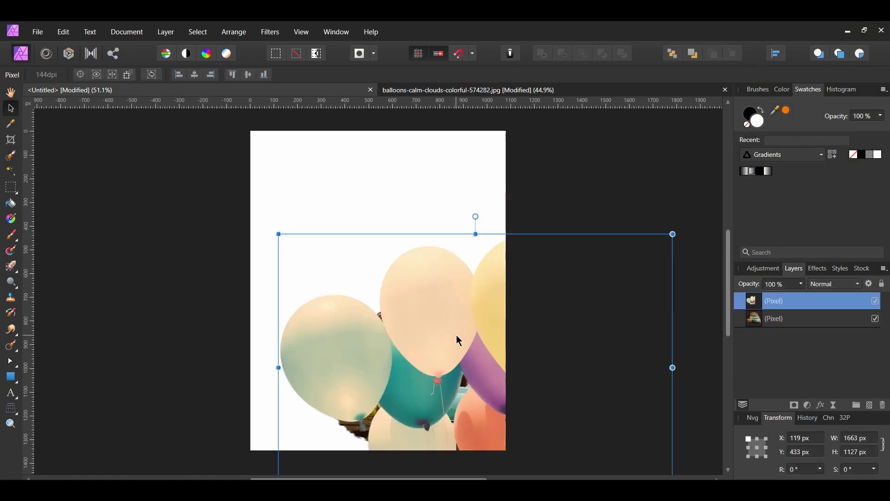
- Scale the balloon cutout down to about 500 px wide and position it above the car, over the mound's peak
{"action": "scroll", "coordinate": [706, 372], "scroll_direction": "down", "scroll_amount": 3}
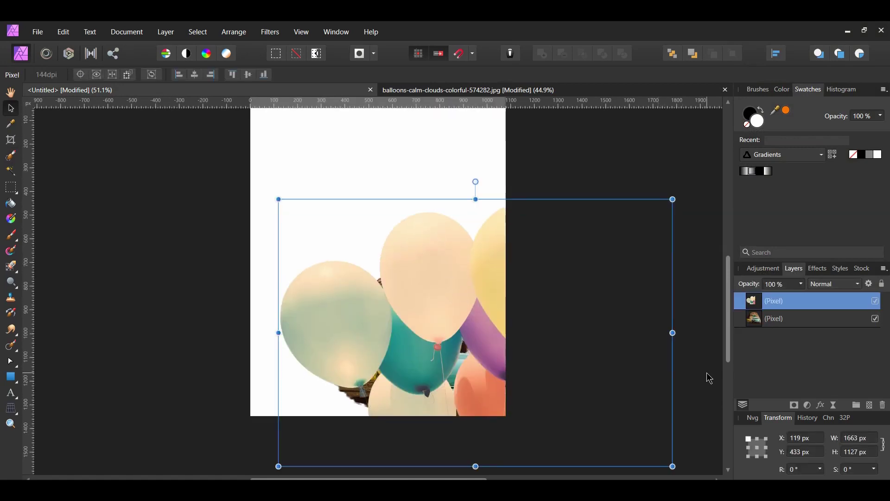
{"action": "left_click_drag", "start_coordinate": [673, 449], "coordinate": [466, 275]}
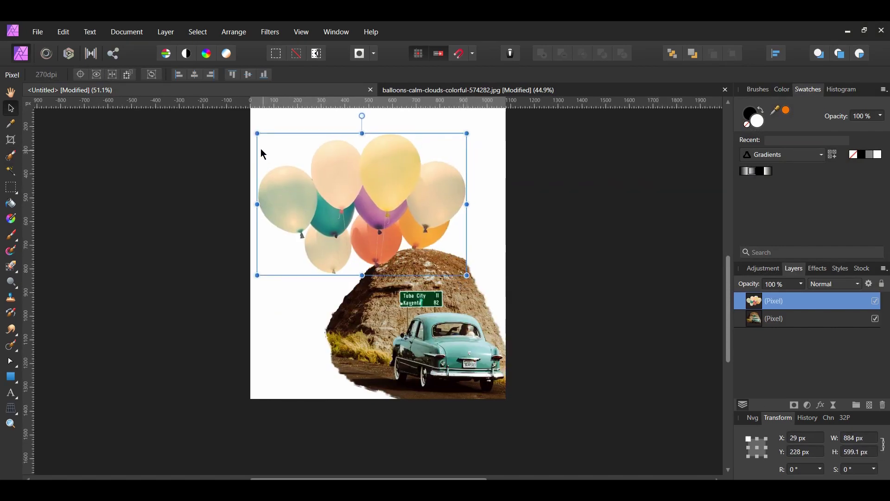
{"action": "left_click_drag", "start_coordinate": [255, 130], "coordinate": [573, 358]}
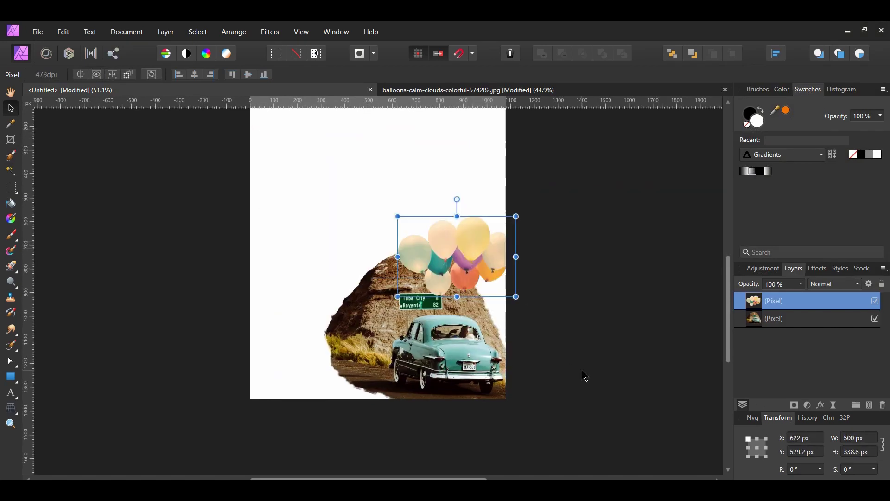
{"action": "left_click", "coordinate": [582, 371]}
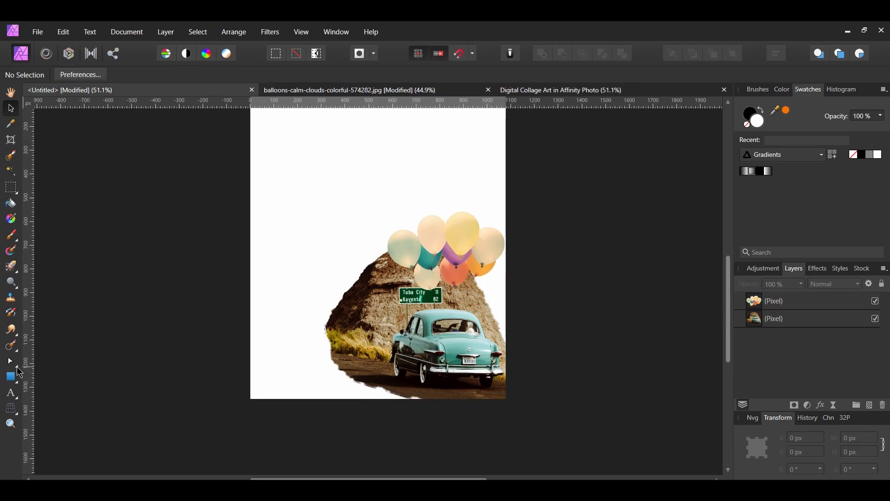
- Draw a curved string with the Pen tool from the leftmost balloon's knot to the car's rear roof edge, with no fill
{"action": "left_click", "coordinate": [19, 371]}
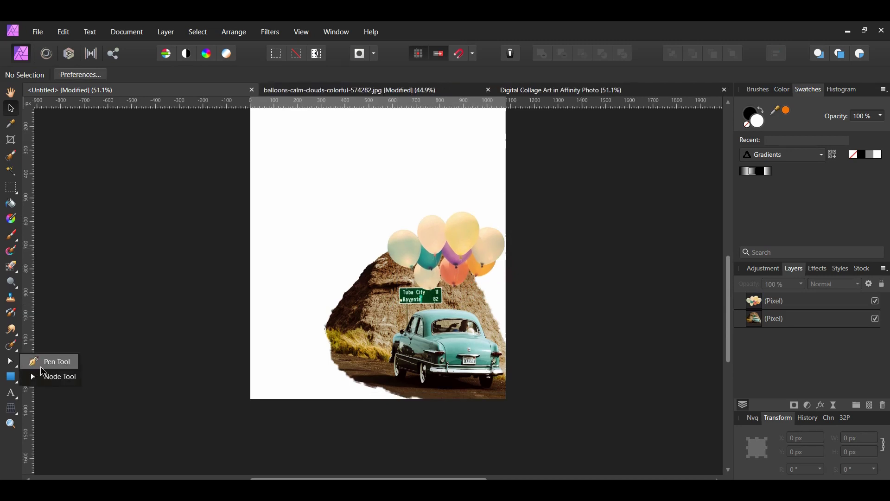
{"action": "left_click", "coordinate": [37, 363]}
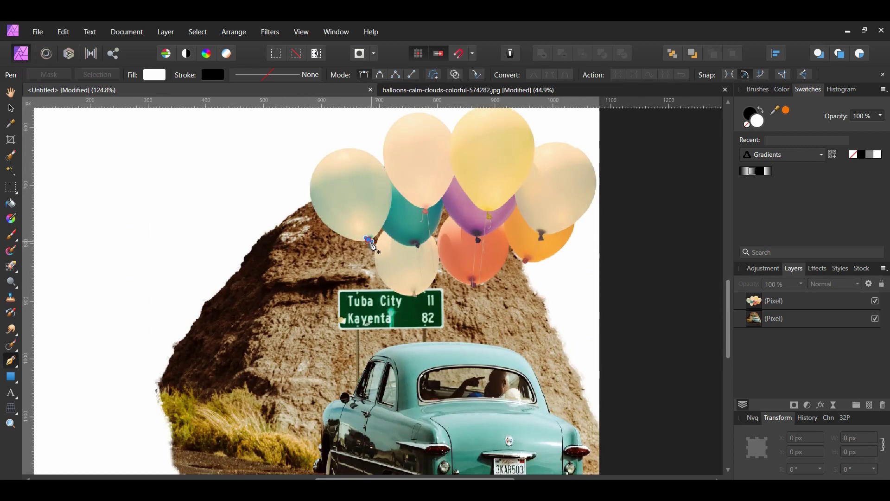
{"action": "left_click_drag", "start_coordinate": [410, 330], "coordinate": [415, 343]}
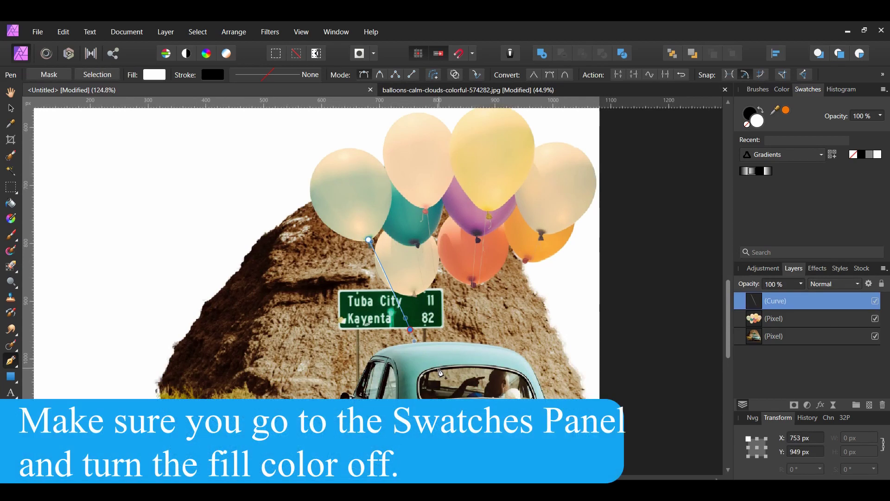
{"action": "left_click", "coordinate": [439, 368]}
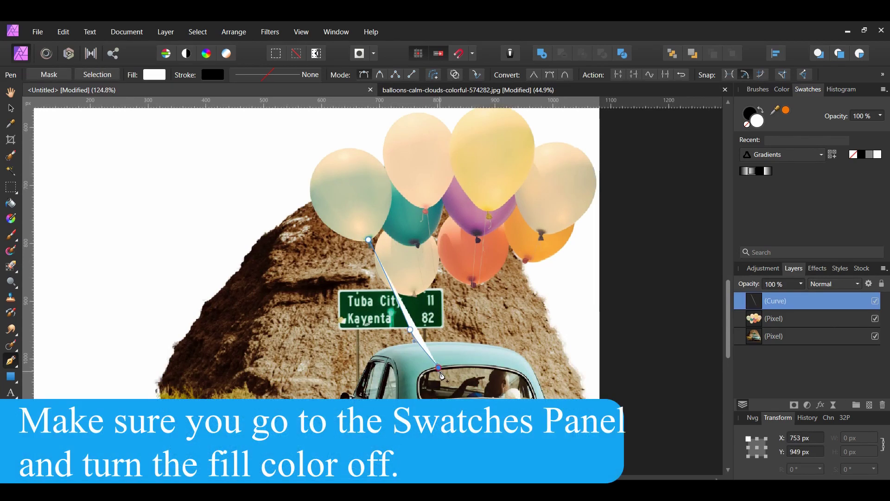
{"action": "left_click", "coordinate": [747, 126]}
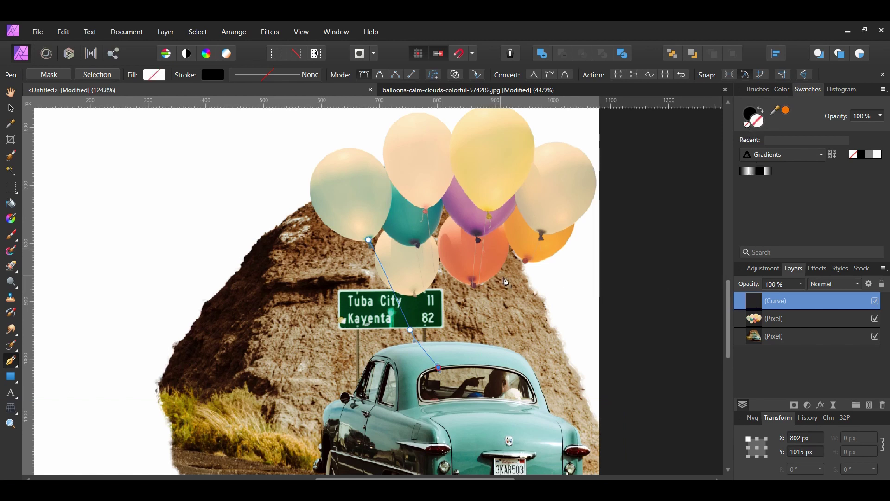
{"action": "key", "text": "Escape"}
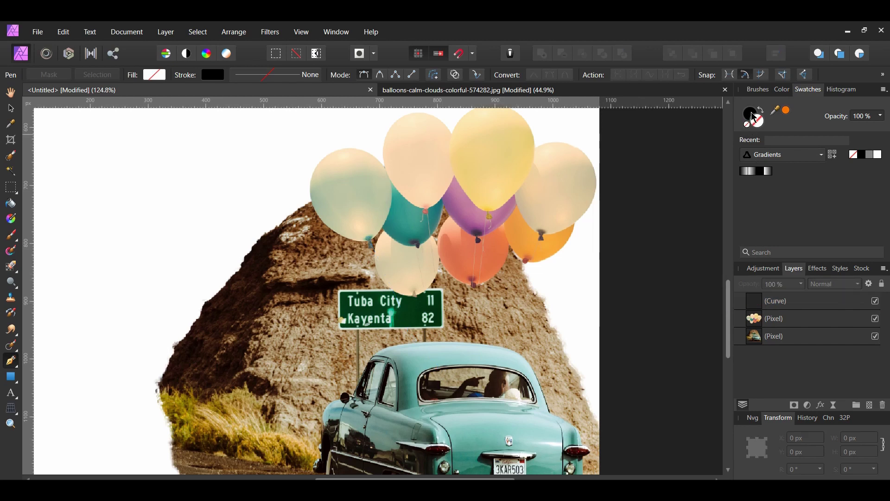
- Set the string's stroke colour to hex EBFFA0
{"action": "double_click", "coordinate": [754, 119]}
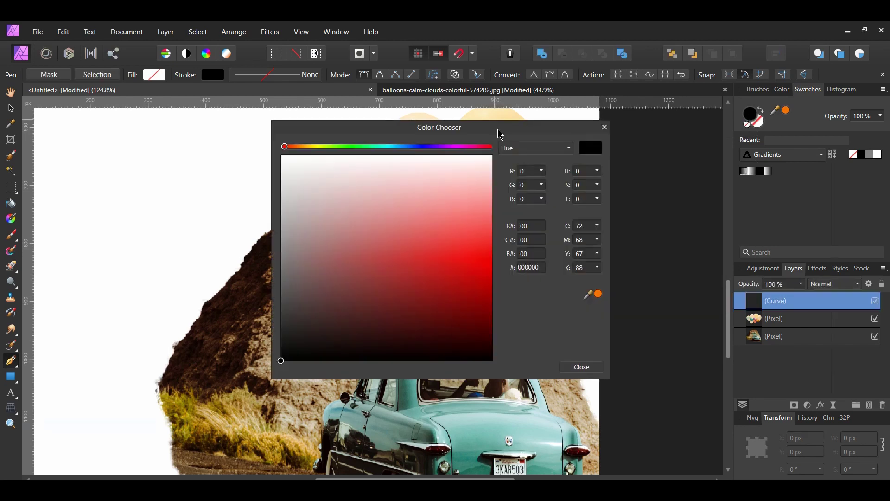
{"action": "left_click_drag", "start_coordinate": [588, 124], "coordinate": [809, 143]}
{"action": "left_click", "coordinate": [752, 284]}
{"action": "type", "text": "eb"}
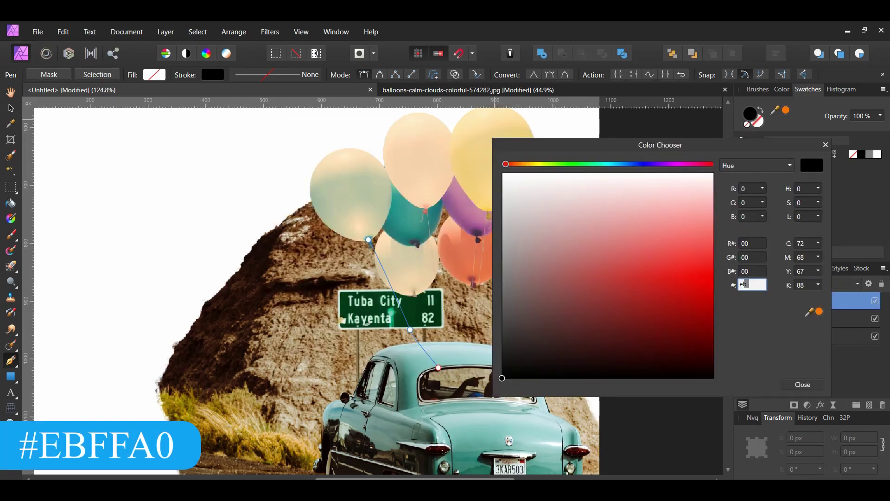
{"action": "type", "text": "ffa0"}
{"action": "key", "text": "Return"}
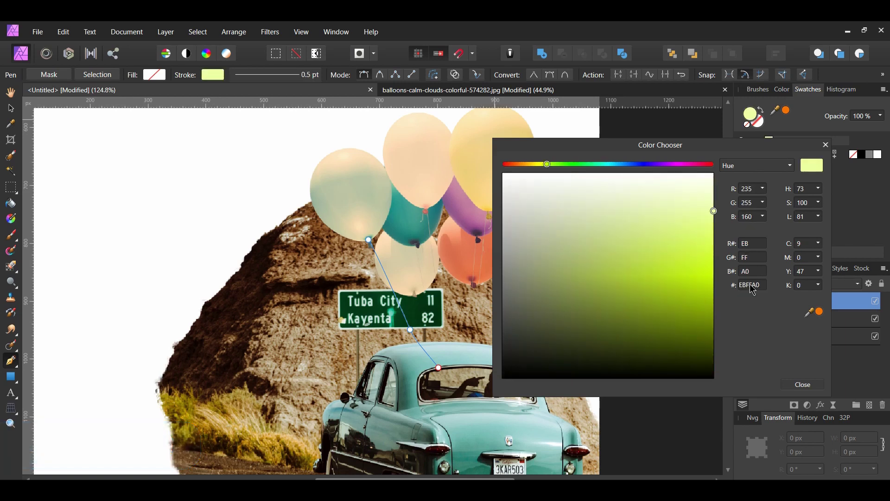
{"action": "left_click", "coordinate": [812, 387]}
- Set the string's stroke width to 1 pt and deselect the curve
{"action": "left_click", "coordinate": [305, 76]}
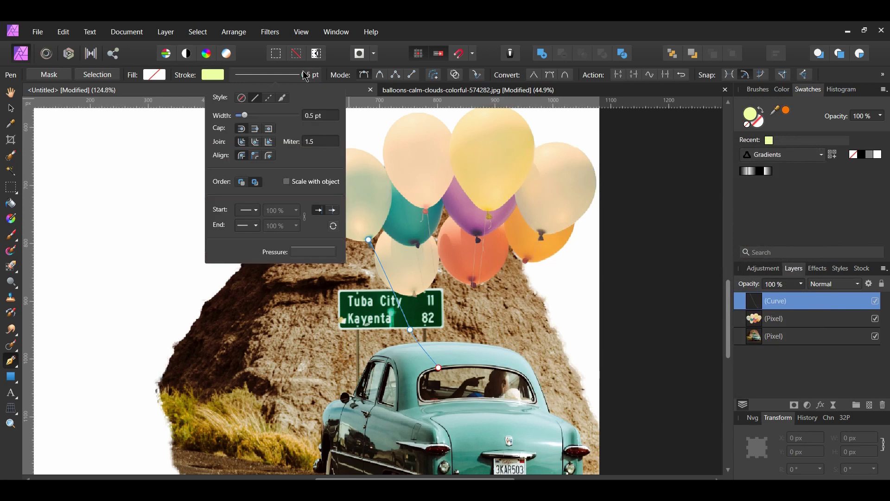
{"action": "left_click", "coordinate": [310, 115]}
{"action": "type", "text": "1"}
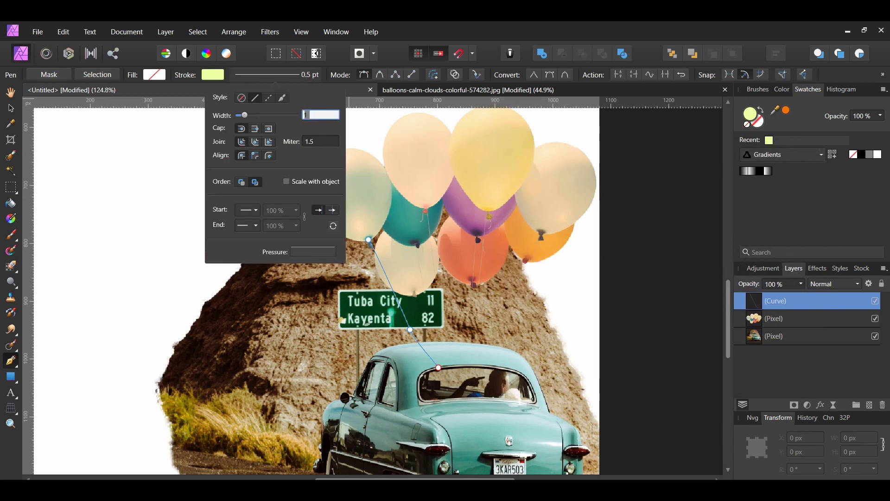
{"action": "key", "text": "Return"}
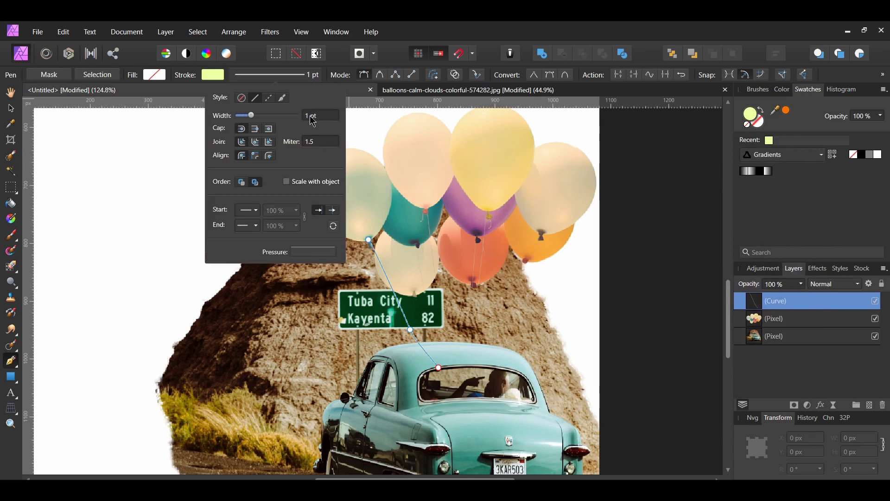
{"action": "left_click", "coordinate": [682, 295]}
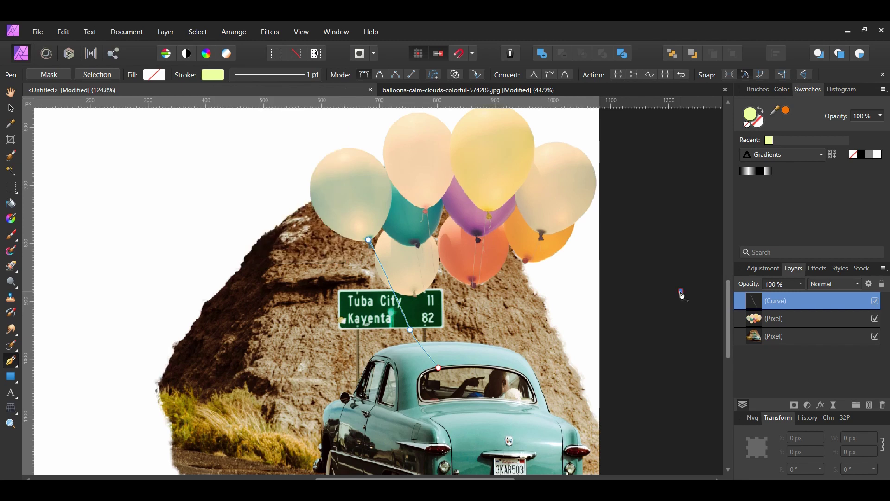
{"action": "key", "text": "ctrl+d"}
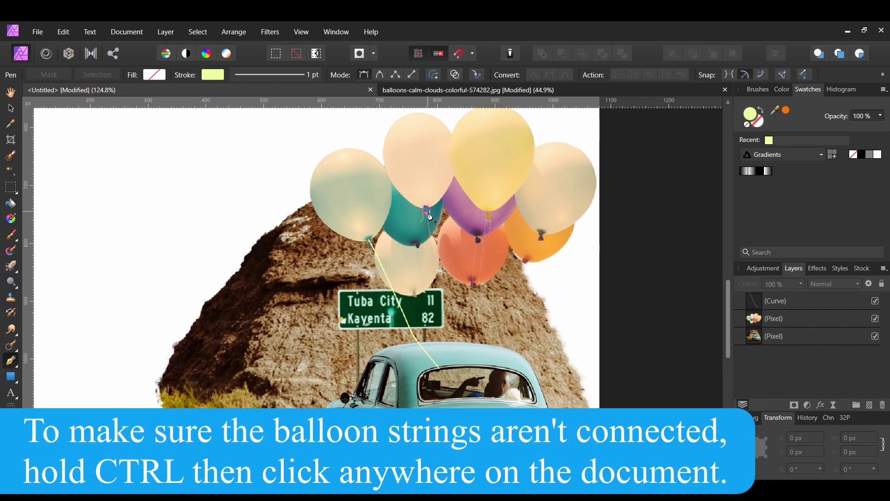
- Draw separate strings from the other three upper balloons' knots to the car and bring all four ends together at one roof point
{"action": "left_click", "coordinate": [450, 317]}
{"action": "left_click", "coordinate": [450, 326], "text": "ctrl"}
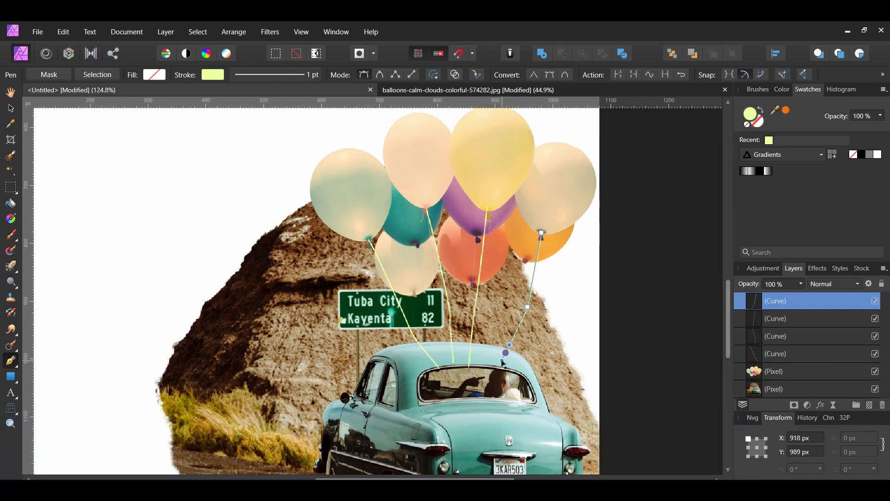
{"action": "key", "text": "BackSpace"}
{"action": "key", "text": "ctrl+z"}
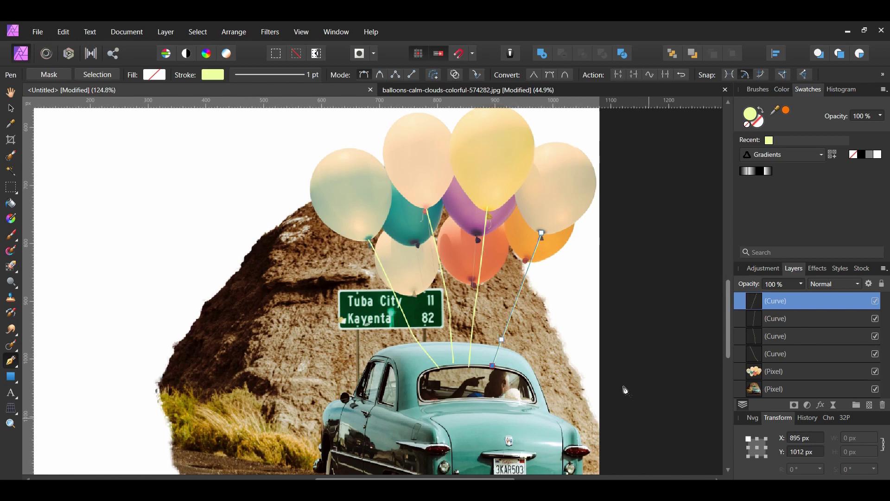
{"action": "key", "text": "Escape"}
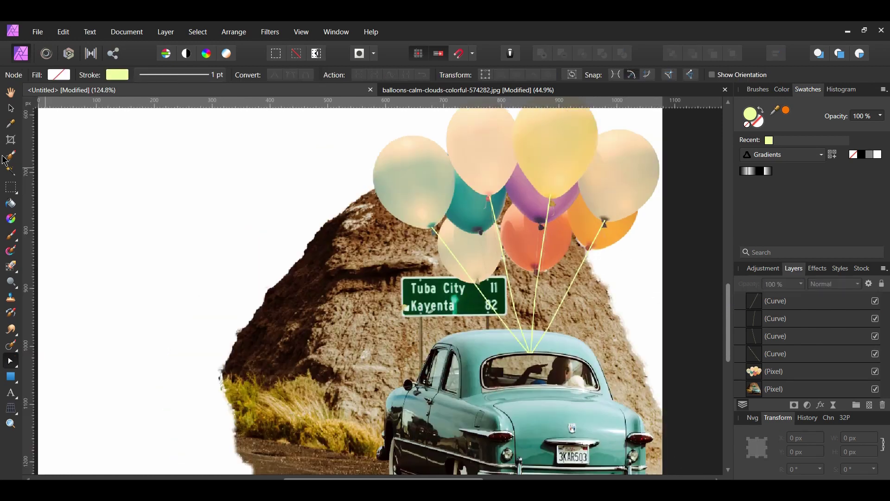
- Select all four balloon strings and group them
{"action": "left_click", "coordinate": [11, 108]}
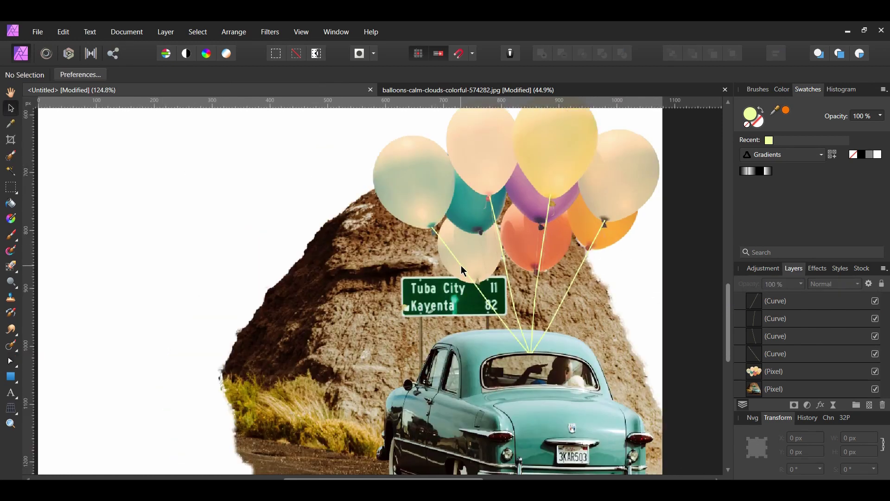
{"action": "left_click", "coordinate": [461, 265]}
{"action": "left_click", "coordinate": [504, 254], "text": "ctrl"}
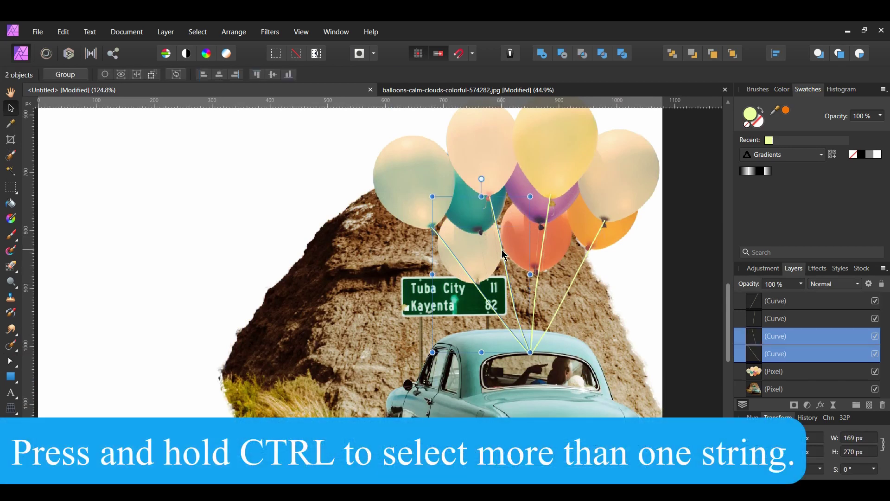
{"action": "left_click", "coordinate": [545, 246], "text": "ctrl"}
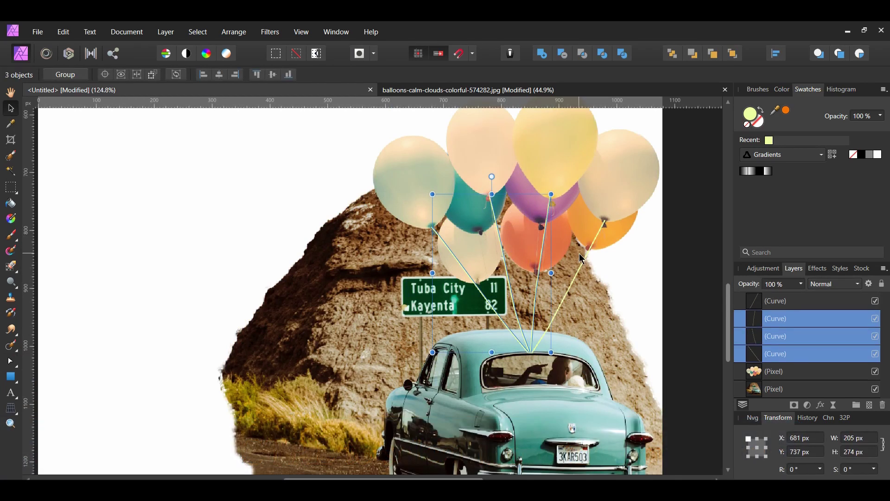
{"action": "left_click", "coordinate": [586, 254], "text": "shift"}
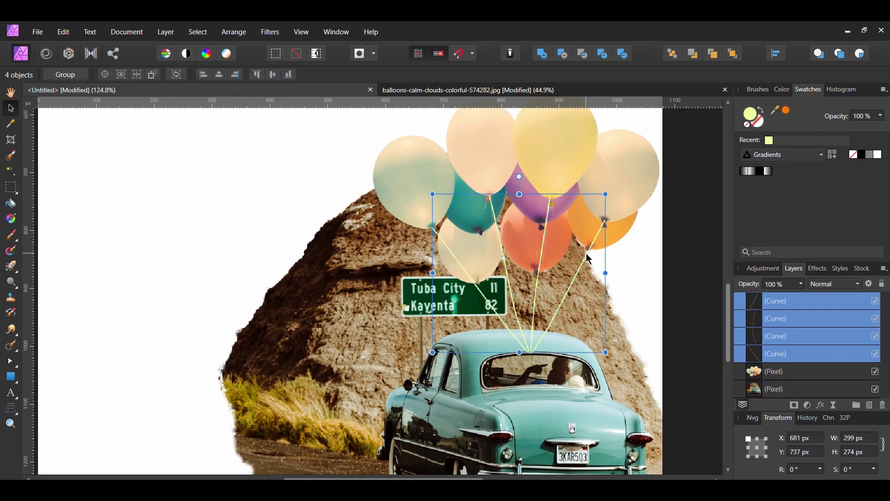
{"action": "key", "text": "ctrl+g"}
{"action": "left_click", "coordinate": [701, 313]}
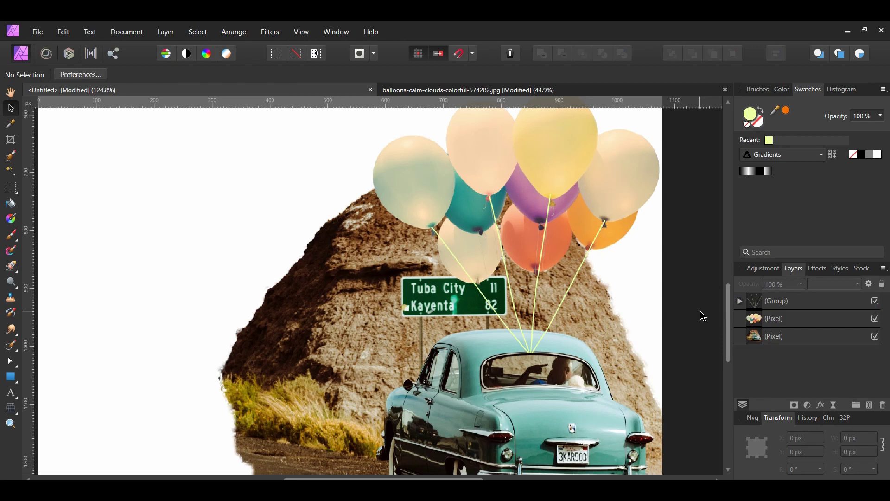
- Open the image photo-of-beach-chairs-on-seashore-564900 from the Scrapbook Pics folder
{"action": "key", "text": "ctrl+0"}
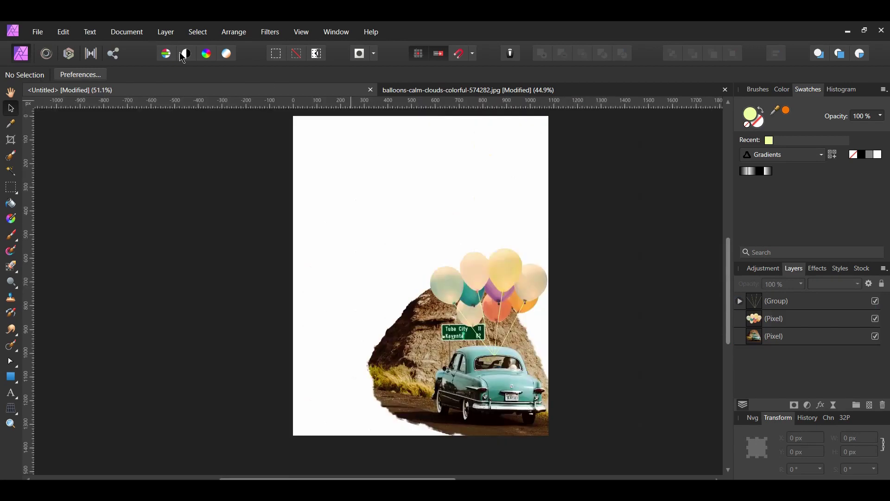
{"action": "left_click", "coordinate": [46, 33]}
{"action": "left_click", "coordinate": [46, 32]}
{"action": "left_click", "coordinate": [46, 33]}
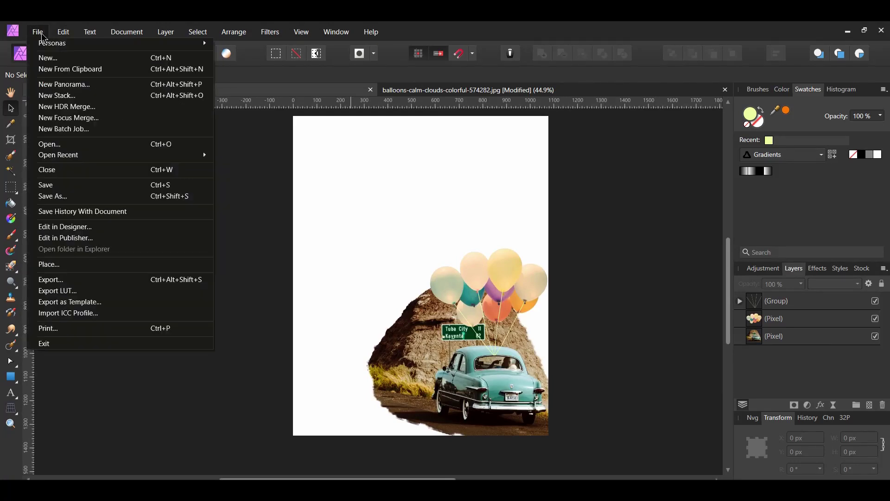
{"action": "left_click", "coordinate": [51, 145]}
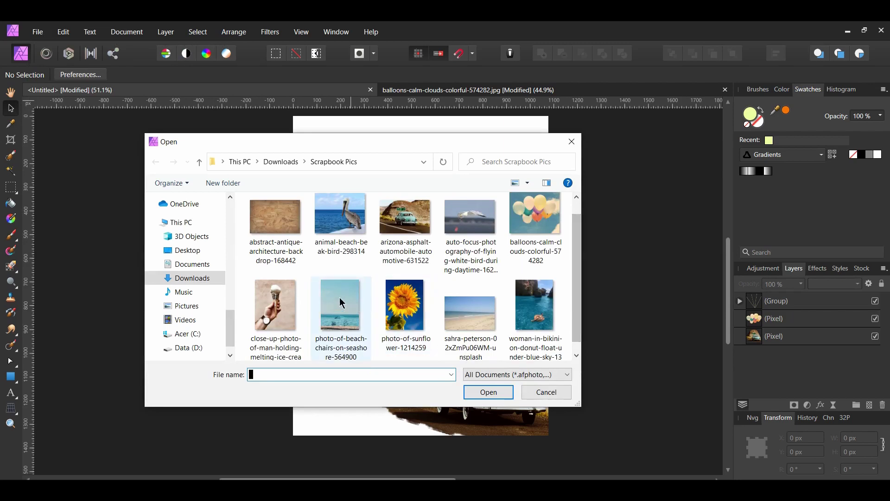
{"action": "left_click", "coordinate": [357, 306]}
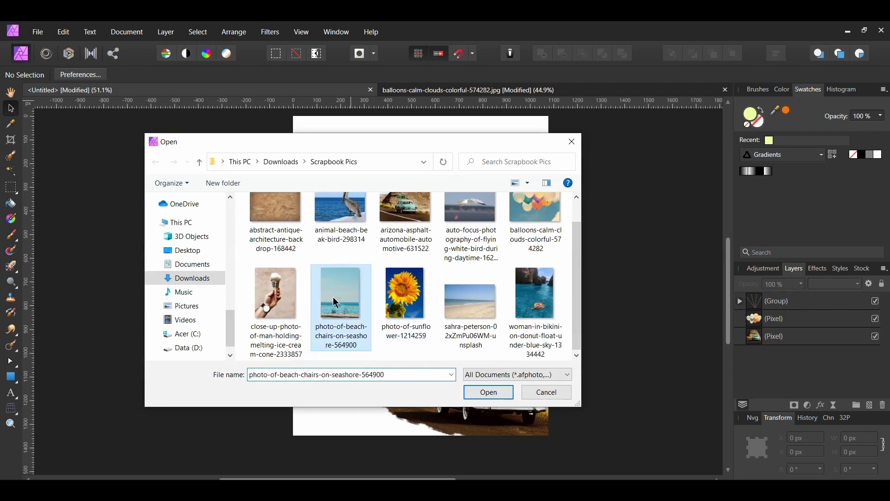
{"action": "left_click", "coordinate": [476, 397]}
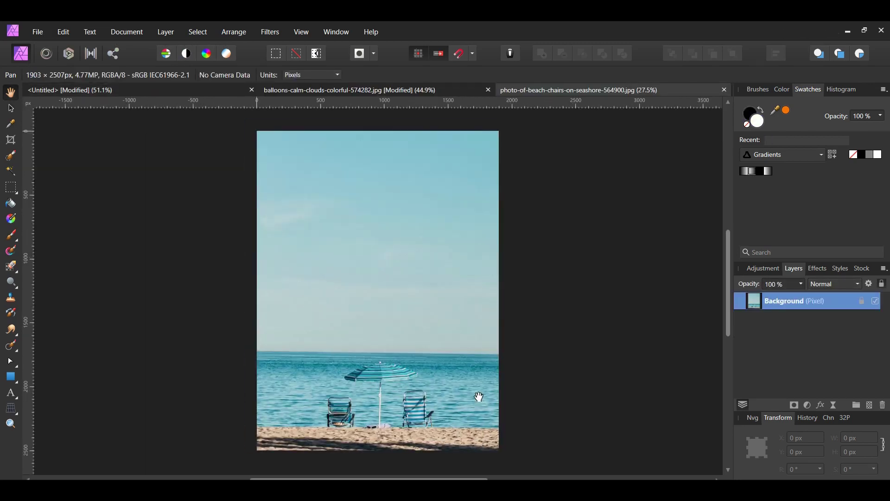
- Close the balloons document and make a rectangular selection of the beach photo's sky, about 1903 × 1729 px, down to the horizon
{"action": "left_click", "coordinate": [488, 90]}
{"action": "left_click_drag", "start_coordinate": [13, 189], "coordinate": [32, 184]}
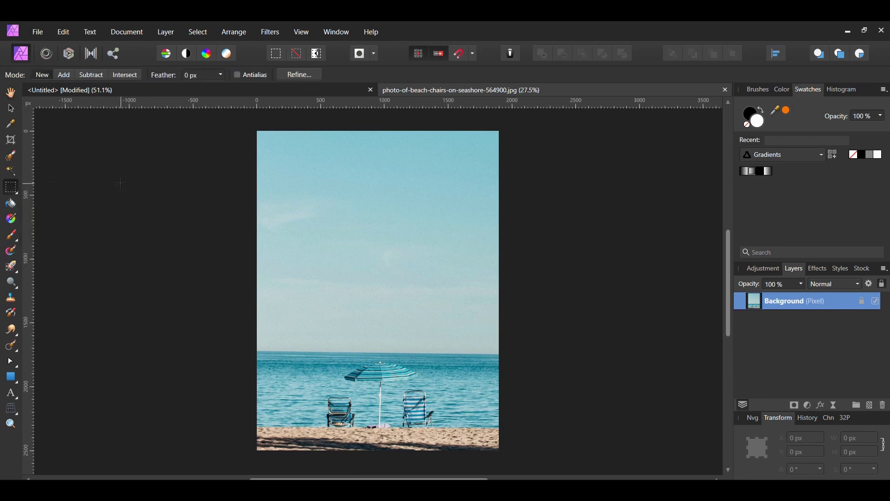
{"action": "left_click", "coordinate": [260, 134]}
{"action": "left_click_drag", "start_coordinate": [260, 134], "coordinate": [500, 353]}
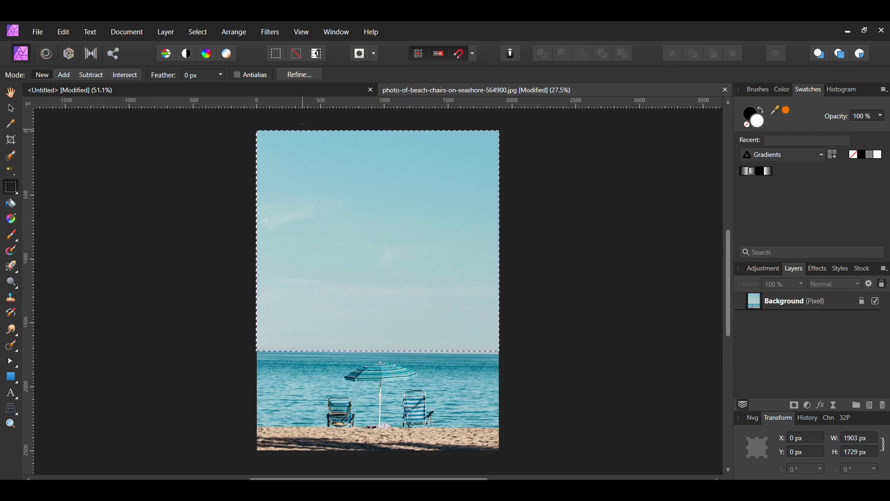
- Refine the sky selection with its output set to a new layer
{"action": "left_click", "coordinate": [305, 75]}
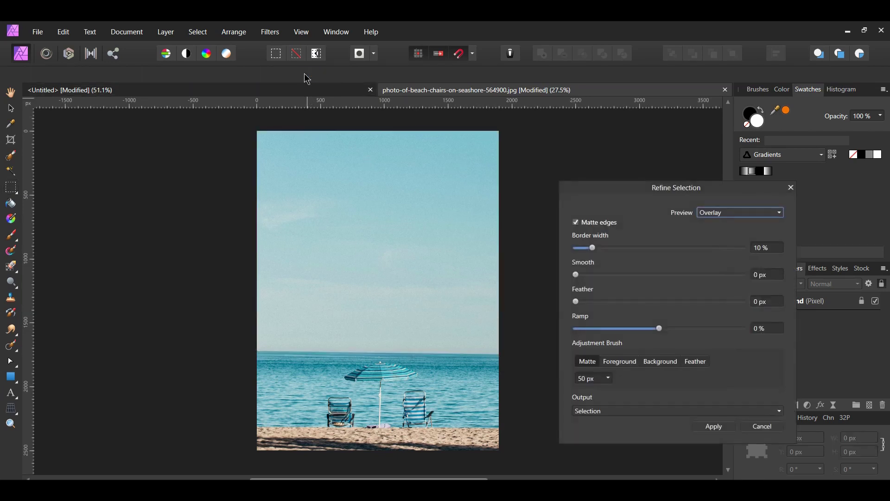
{"action": "left_click", "coordinate": [601, 412]}
{"action": "left_click", "coordinate": [613, 451]}
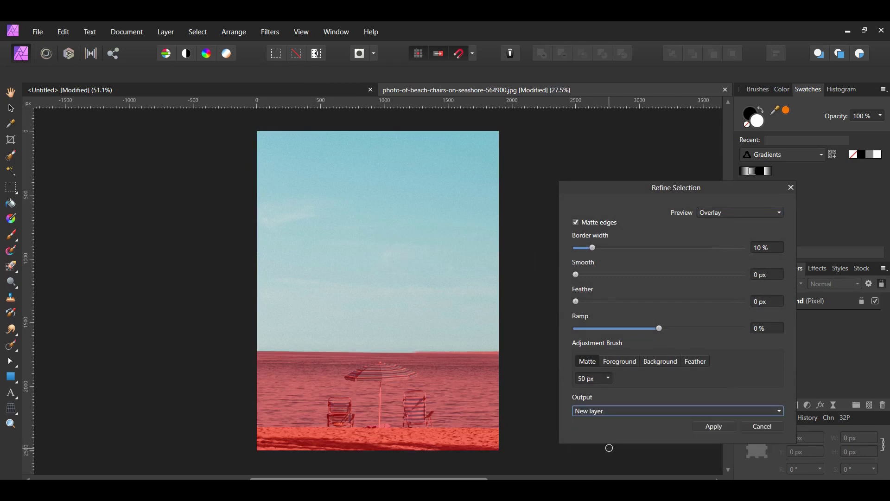
{"action": "left_click", "coordinate": [715, 426]}
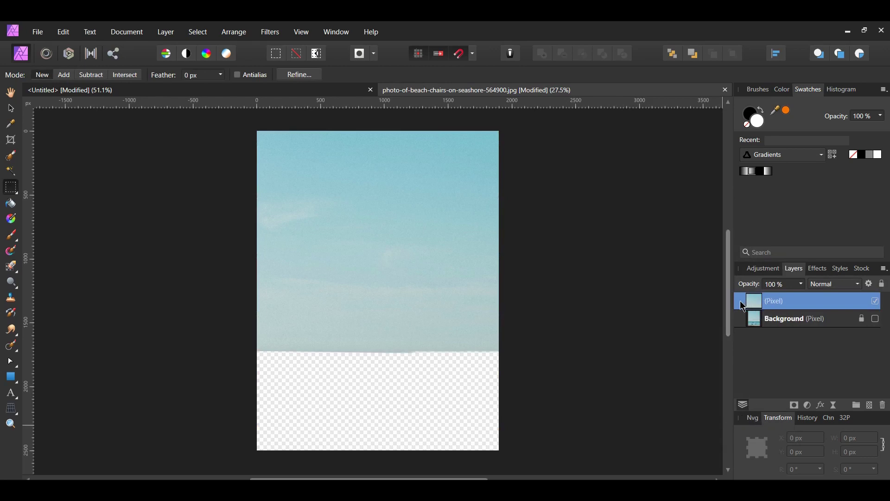
- Paste the sky cutout into the untitled collage document and scale it to 1080 × 992 px, filling the canvas width from the top
{"action": "left_click", "coordinate": [313, 89]}
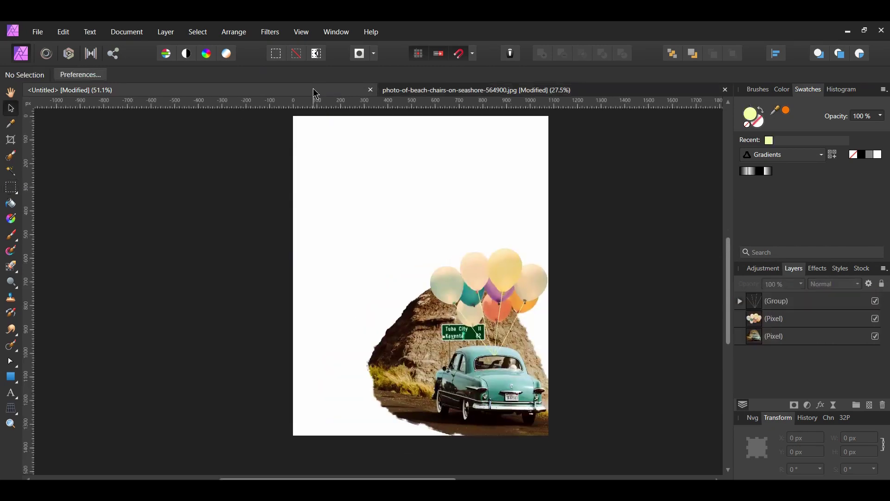
{"action": "key", "text": "ctrl+v"}
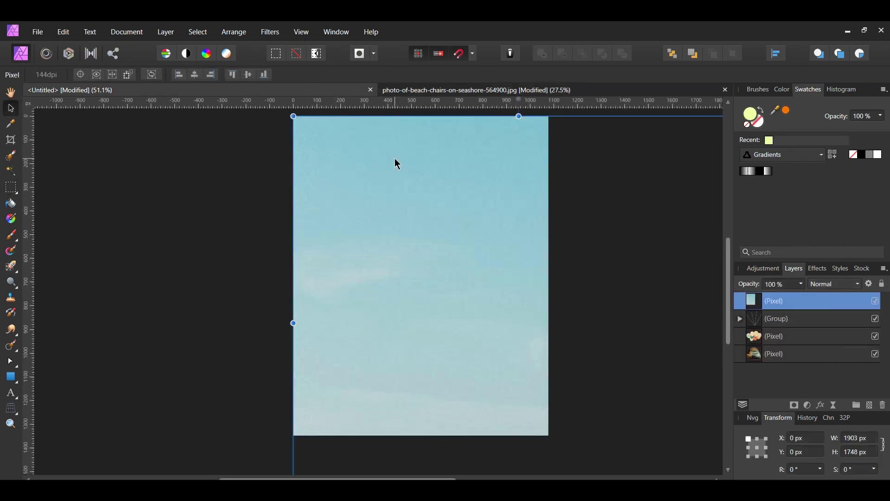
{"action": "scroll", "coordinate": [565, 323], "scroll_direction": "down", "scroll_amount": 4}
{"action": "left_click_drag", "start_coordinate": [657, 431], "coordinate": [556, 337]}
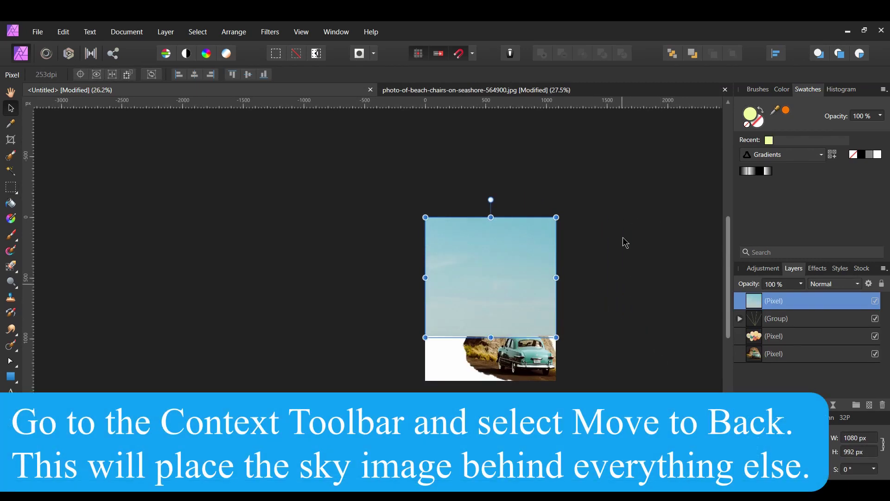
- Move the sky cutout layer behind all other layers in the collage and deselect it
{"action": "left_click", "coordinate": [674, 54]}
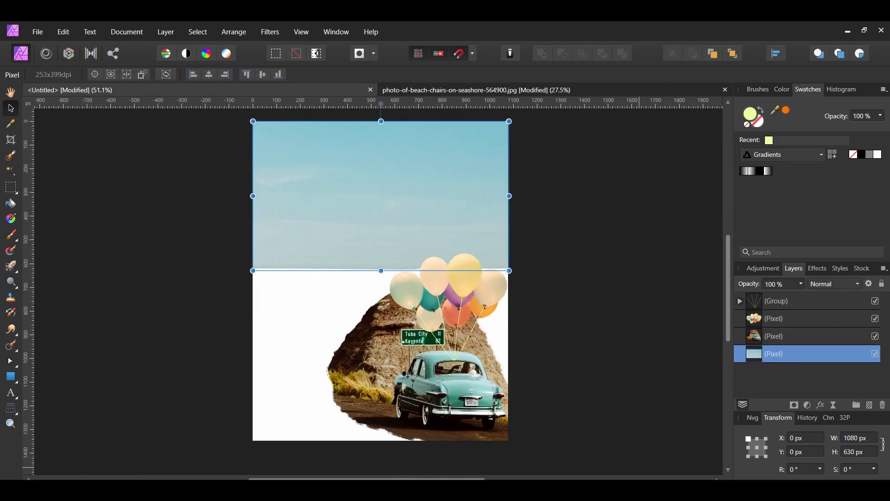
{"action": "left_click", "coordinate": [666, 412]}
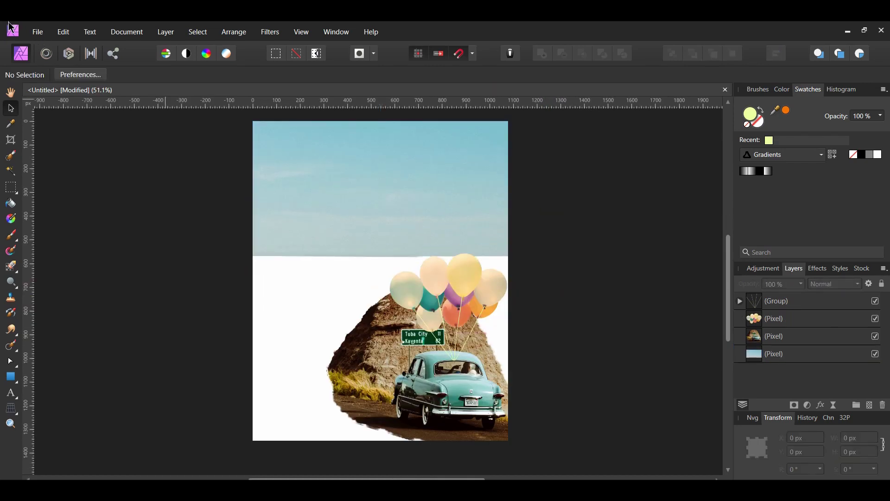
- Open the image photo-of-sunflower-1214259 from the Scrapbook Pics folder
{"action": "left_click", "coordinate": [33, 31]}
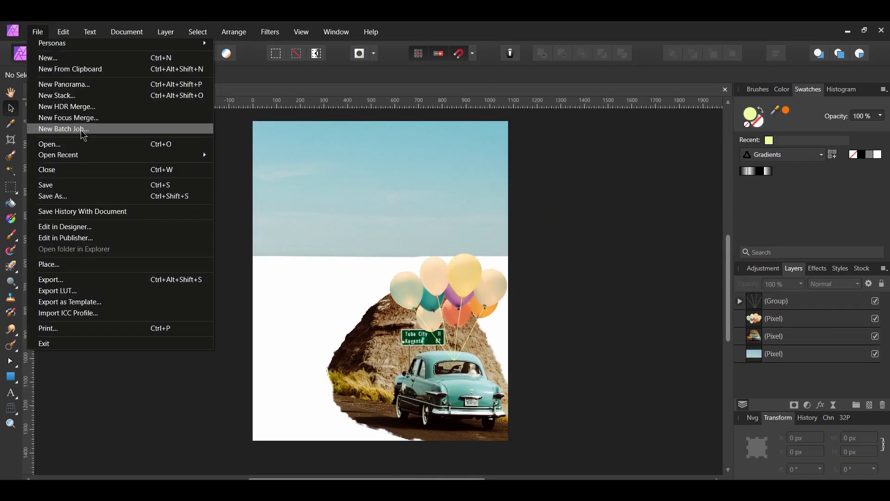
{"action": "left_click", "coordinate": [87, 145]}
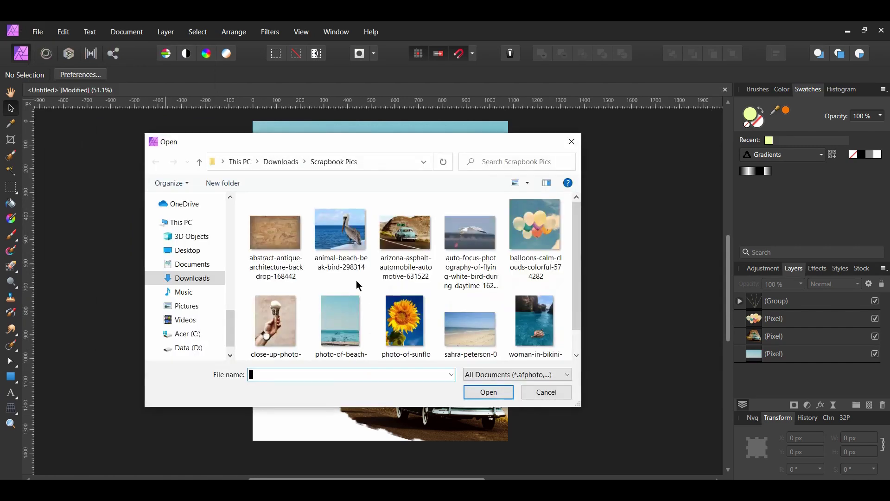
{"action": "left_click", "coordinate": [395, 312]}
{"action": "left_click", "coordinate": [488, 392]}
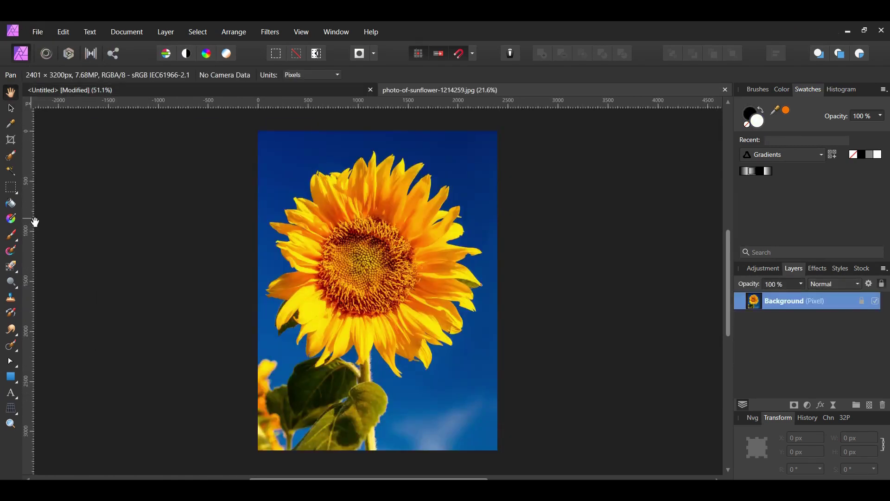
- Select the sunflower head with the Selection Brush enlarged to about 554 px wide and edge snapping on
{"action": "left_click", "coordinate": [12, 157]}
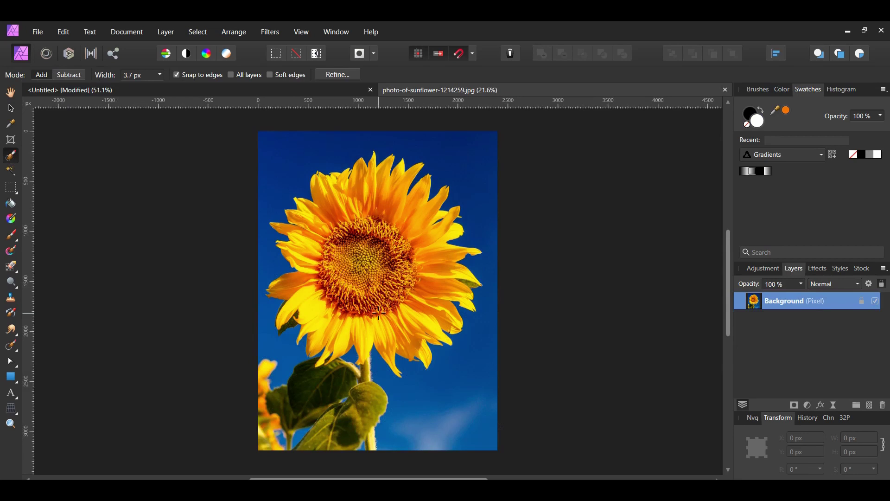
{"action": "key", "text": "bracketright"}
{"action": "key", "text": "bracketright"}
{"action": "key", "text": "bracketright"}
{"action": "key", "text": "bracketright"}
{"action": "key", "text": "bracketright"}
{"action": "key", "text": "bracketright"}
{"action": "key", "text": "bracketright"}
{"action": "key", "text": "bracketright"}
{"action": "key", "text": "bracketright"}
{"action": "key", "text": "bracketright"}
{"action": "key", "text": "bracketright"}
{"action": "key", "text": "bracketleft"}
{"action": "mouse_move", "coordinate": [326, 237]}
{"action": "left_mouse_down"}
{"action": "mouse_move", "coordinate": [346, 216]}
{"action": "mouse_move", "coordinate": [371, 211]}
{"action": "mouse_move", "coordinate": [390, 222]}
{"action": "mouse_move", "coordinate": [408, 278]}
{"action": "mouse_move", "coordinate": [382, 320]}
{"action": "mouse_move", "coordinate": [327, 309]}
{"action": "mouse_move", "coordinate": [343, 283]}
{"action": "left_mouse_up"}
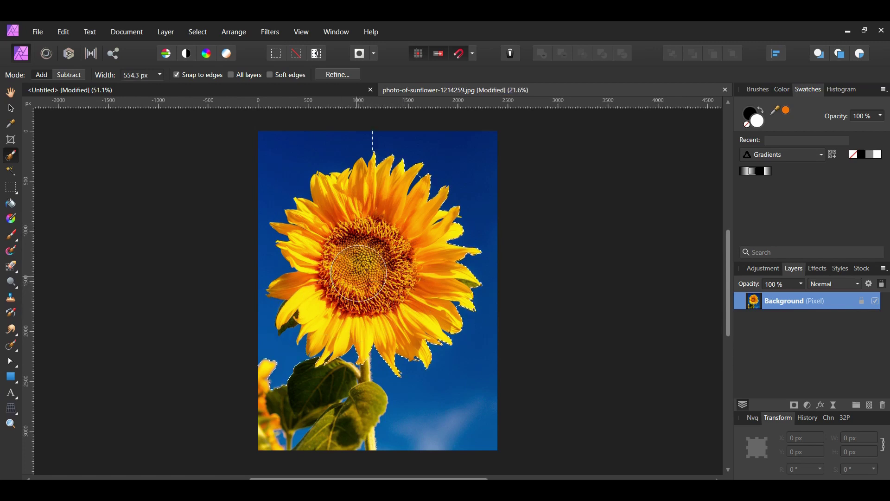
- Reduce the Selection Brush to about 209 px and clean up the sunflower selection around the petal edges
{"action": "key", "text": "bracketleft"}
{"action": "key", "text": "bracketleft"}
{"action": "key", "text": "bracketleft"}
{"action": "key", "text": "bracketleft"}
{"action": "key", "text": "bracketleft"}
{"action": "key", "text": "bracketleft"}
{"action": "left_click_drag", "start_coordinate": [383, 139], "coordinate": [368, 135]}
{"action": "scroll", "coordinate": [181, 201], "scroll_direction": "down", "scroll_amount": 1}
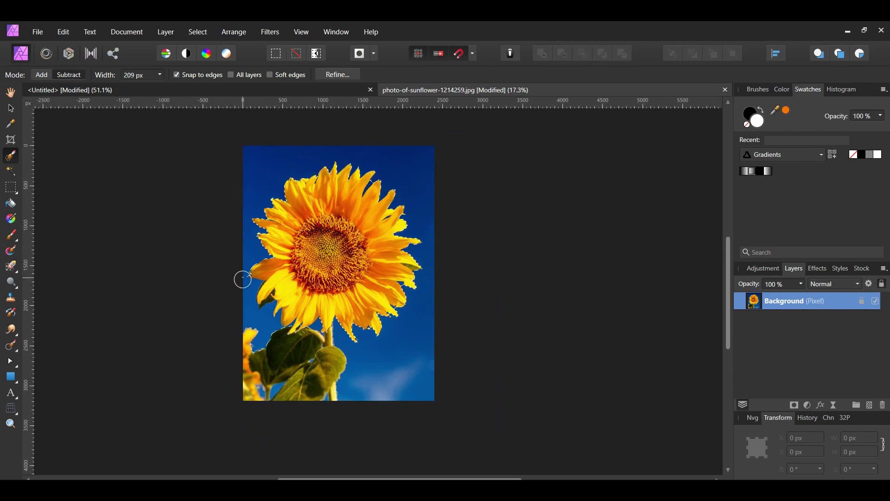
{"action": "scroll", "coordinate": [656, 417], "scroll_direction": "up", "scroll_amount": 2}
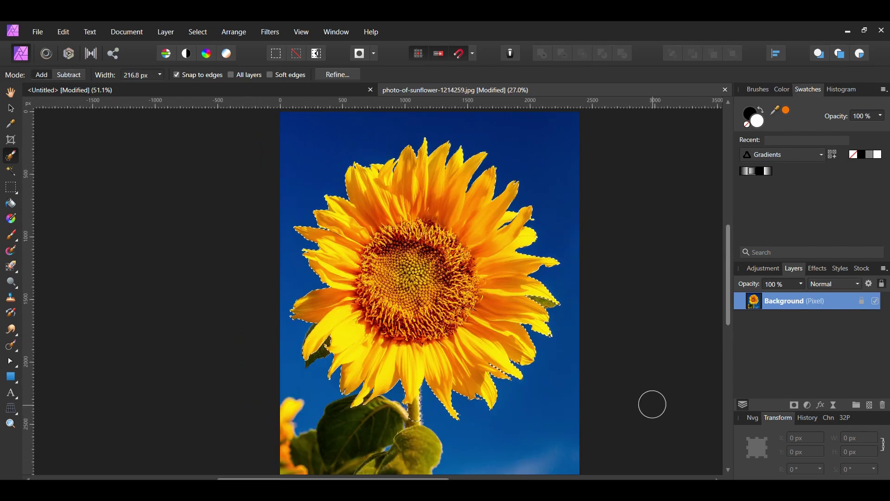
- Refine the sunflower selection with its output set to a new layer
{"action": "left_click", "coordinate": [334, 75]}
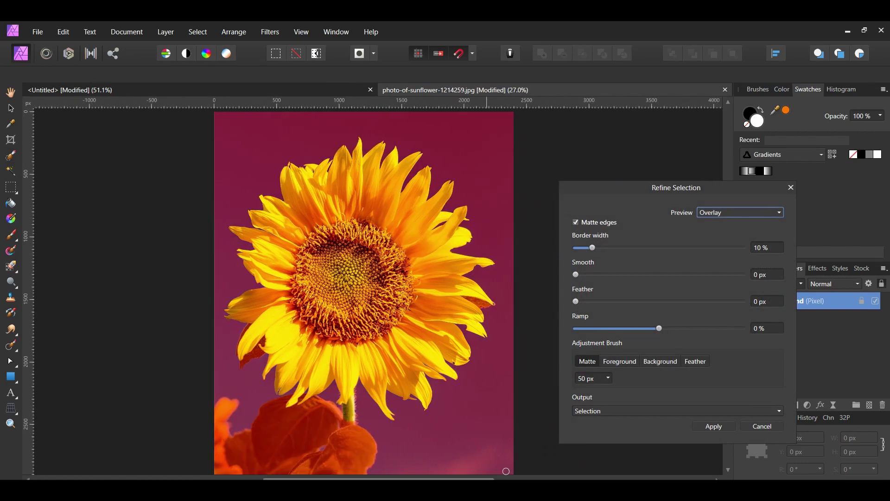
{"action": "left_click", "coordinate": [628, 412]}
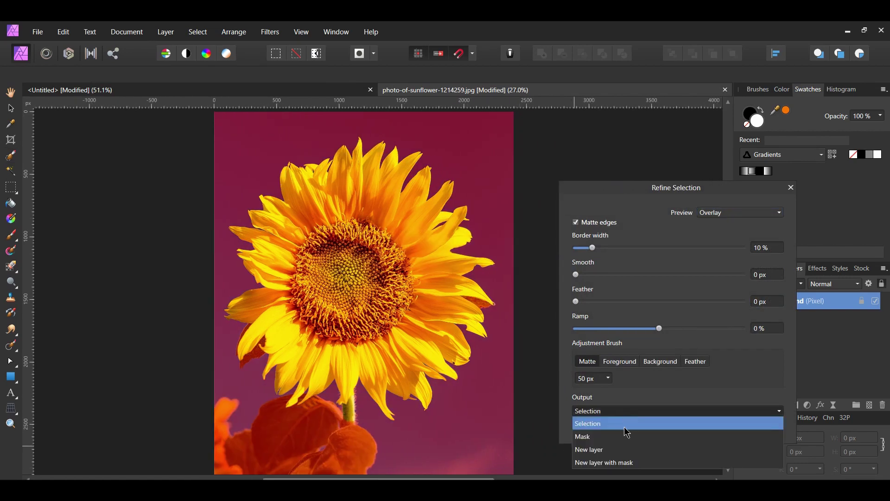
{"action": "left_click", "coordinate": [619, 451]}
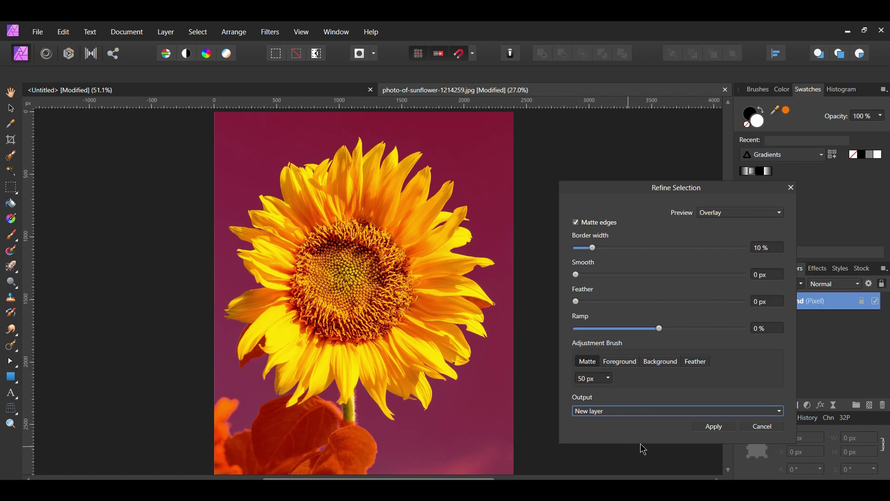
{"action": "left_click", "coordinate": [714, 426]}
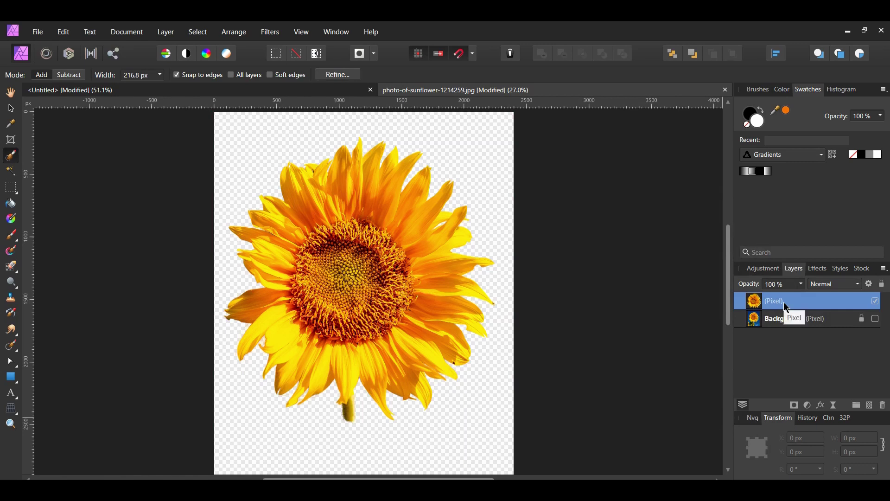
- Paste the sunflower cutout into the untitled collage, scale it to about 640 × 657 px and rotate it 9.1°
{"action": "left_click", "coordinate": [170, 95]}
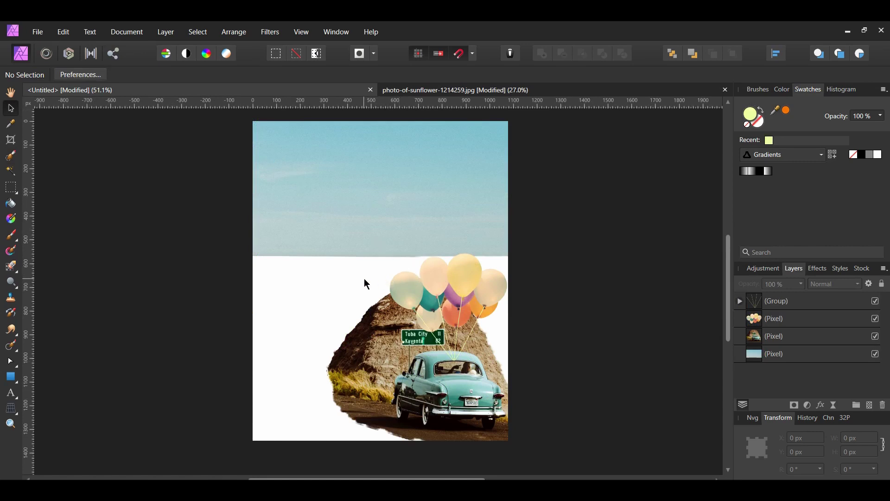
{"action": "key", "text": "ctrl+v"}
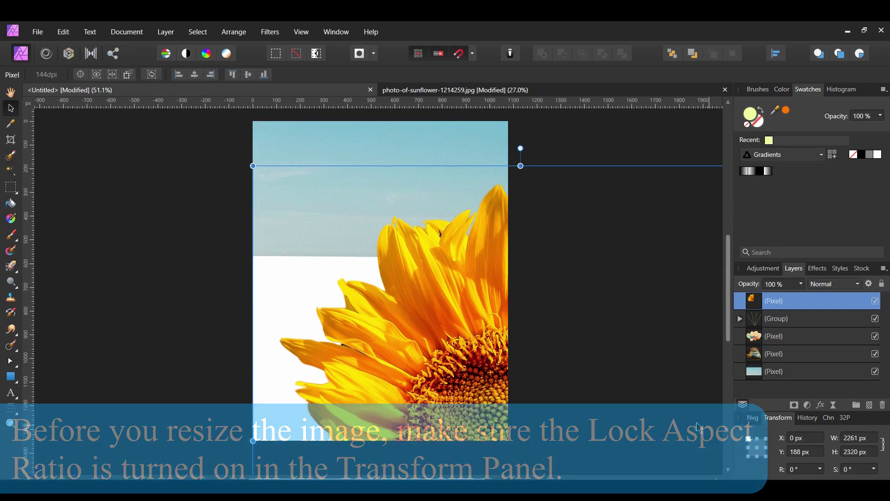
{"action": "scroll", "coordinate": [574, 373], "scroll_direction": "down", "scroll_amount": 3}
{"action": "scroll", "coordinate": [584, 395], "scroll_direction": "down", "scroll_amount": 3}
{"action": "left_click_drag", "start_coordinate": [582, 382], "coordinate": [529, 309]}
{"action": "scroll", "coordinate": [561, 292], "scroll_direction": "up", "scroll_amount": 3}
{"action": "left_click_drag", "start_coordinate": [420, 147], "coordinate": [406, 147]}
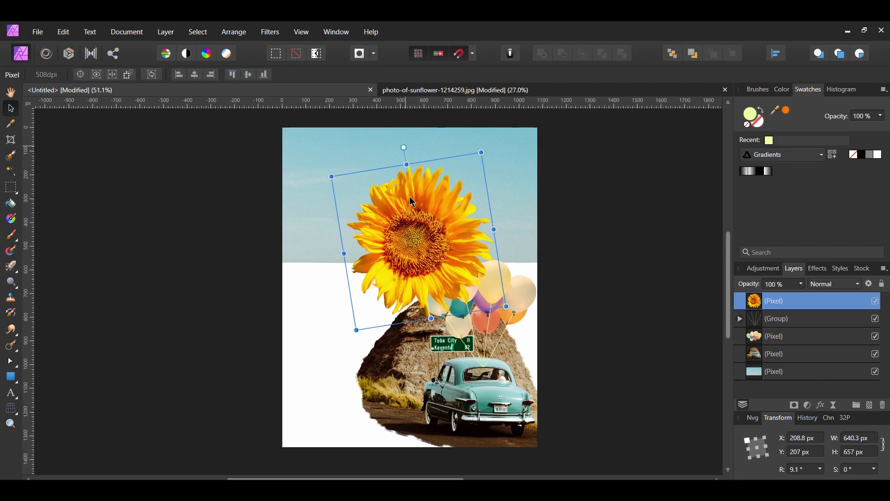
- Shift the sunflower slightly left and down, and place its layer directly below the car scene, above the sky
{"action": "mouse_move", "coordinate": [425, 266]}
{"action": "left_mouse_down"}
{"action": "mouse_move", "coordinate": [402, 260]}
{"action": "mouse_move", "coordinate": [409, 269]}
{"action": "left_mouse_up"}
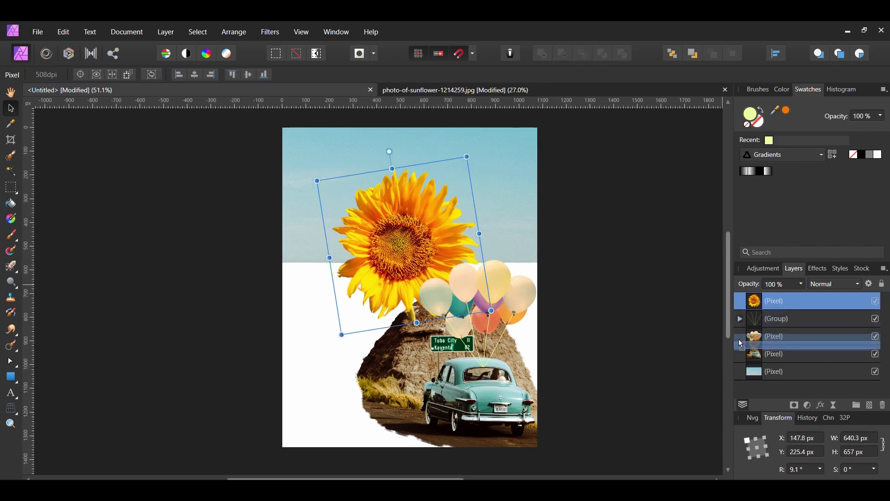
{"action": "left_click_drag", "start_coordinate": [743, 345], "coordinate": [744, 366]}
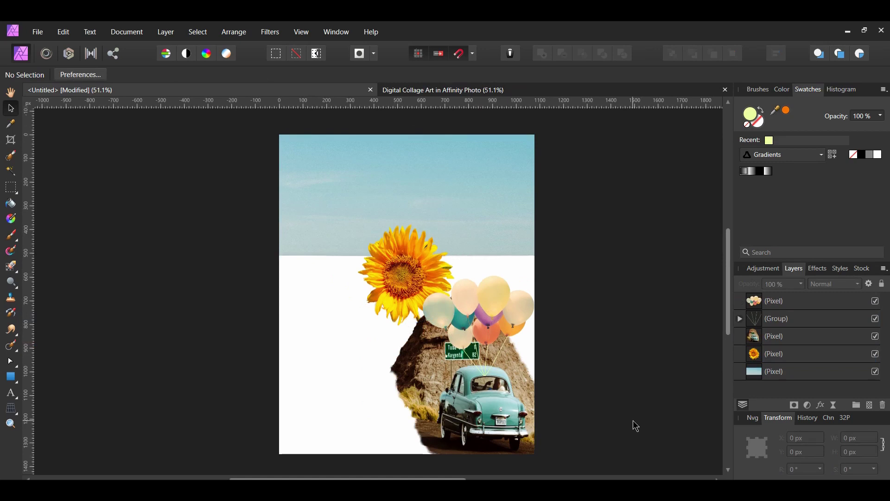
- Draw a circle of 181 × 181 px with the Ellipse Tool over the sunflower's seed center
{"action": "left_click", "coordinate": [17, 381]}
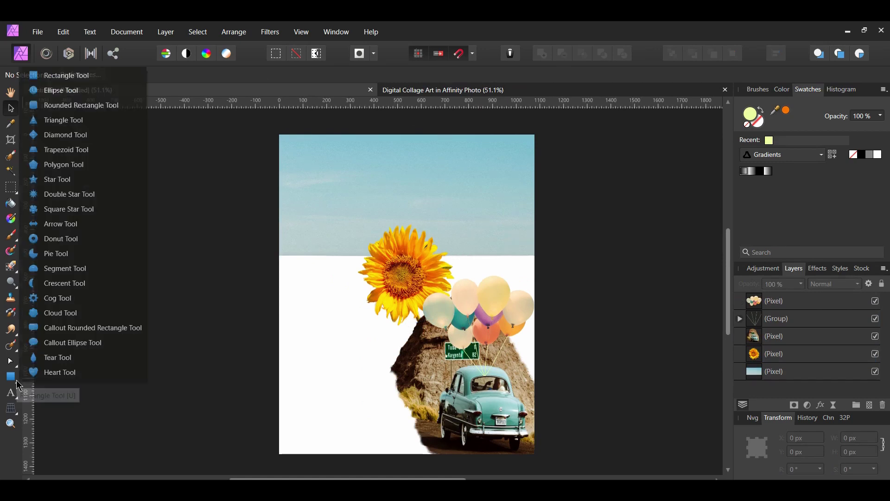
{"action": "left_click", "coordinate": [40, 94]}
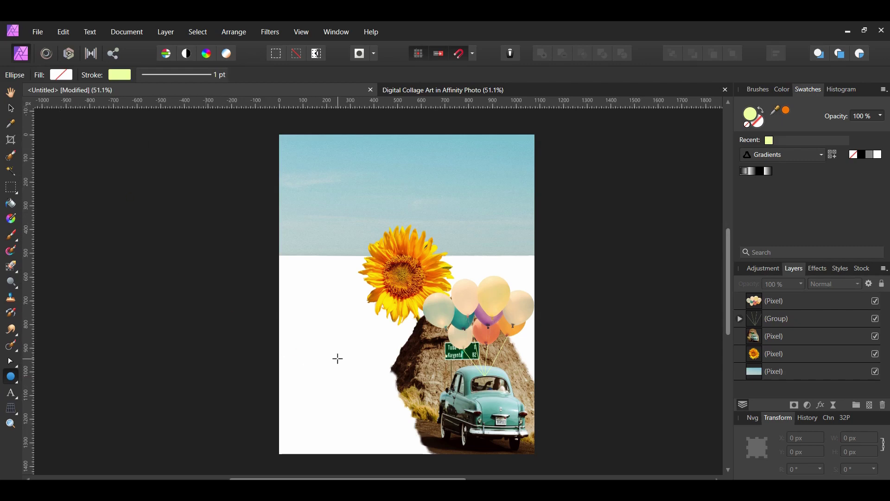
{"action": "scroll", "coordinate": [334, 350], "scroll_direction": "up", "scroll_amount": 3}
{"action": "left_click_drag", "start_coordinate": [397, 268], "coordinate": [426, 299]}
{"action": "left_click_drag", "start_coordinate": [388, 239], "coordinate": [389, 242]}
{"action": "left_click_drag", "start_coordinate": [432, 306], "coordinate": [434, 307]}
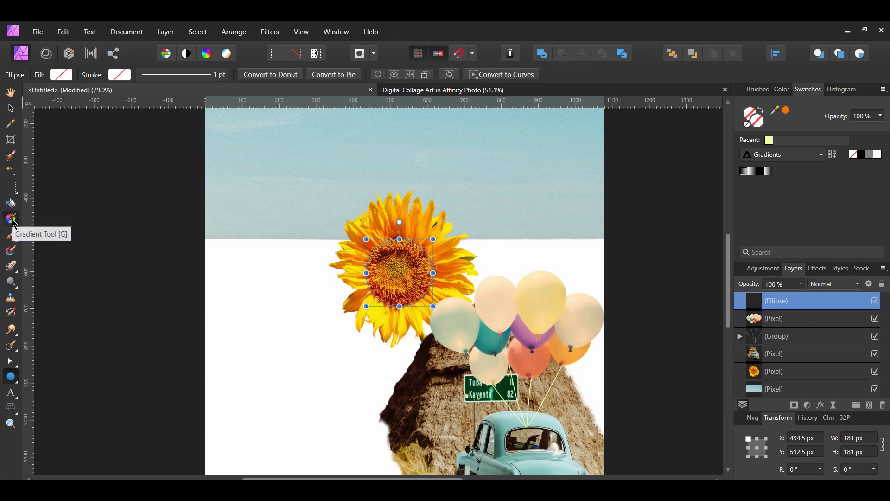
- Apply a vertical linear gradient fill across the circle and set its lower stop to #589D7C
{"action": "left_click", "coordinate": [13, 222]}
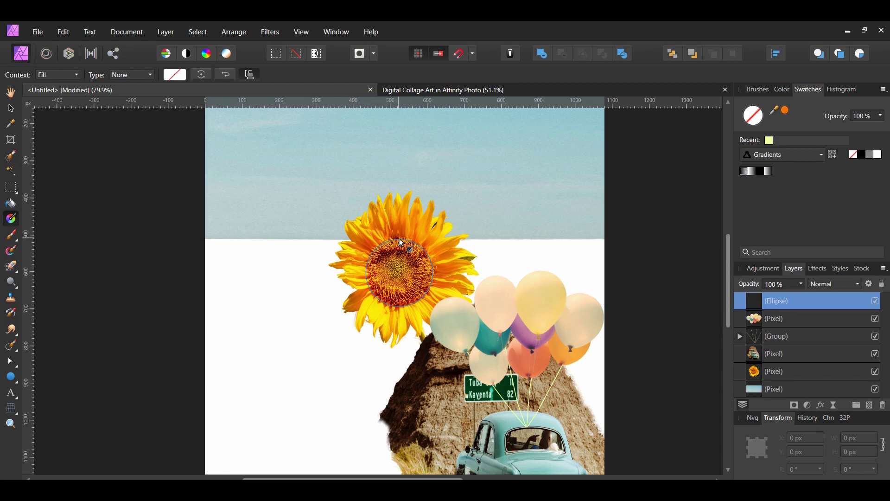
{"action": "left_click_drag", "start_coordinate": [401, 240], "coordinate": [401, 306]}
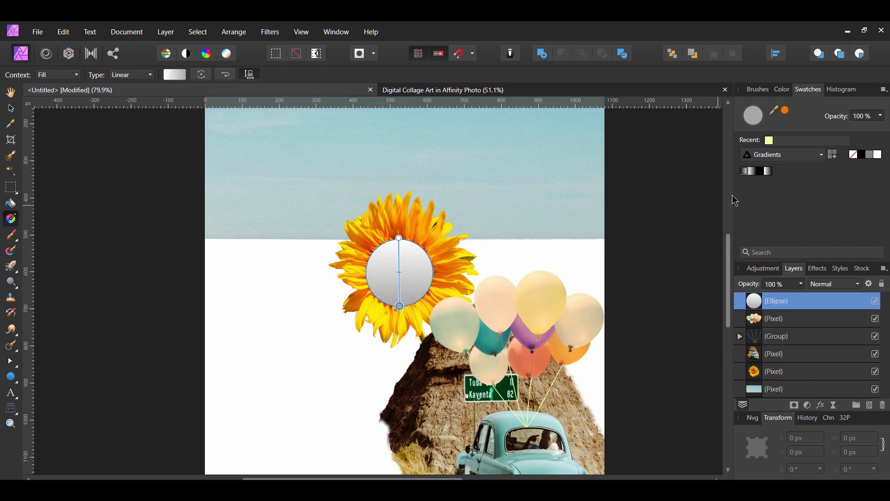
{"action": "double_click", "coordinate": [751, 117]}
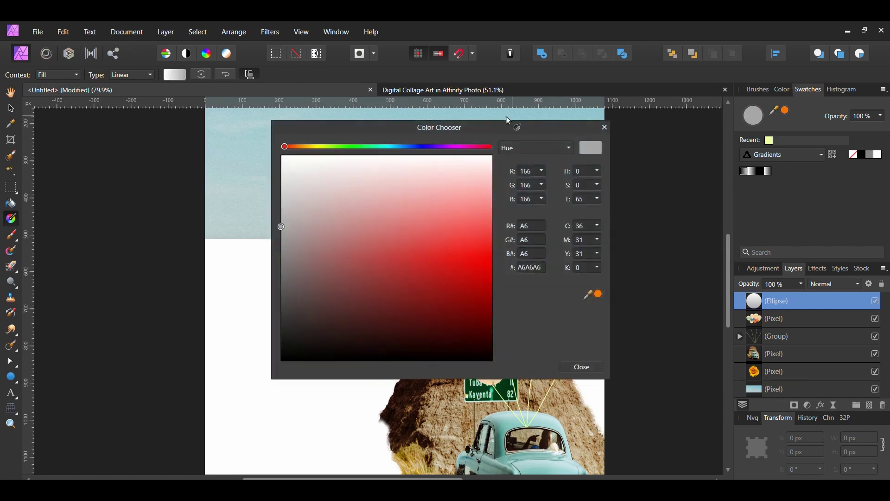
{"action": "left_click_drag", "start_coordinate": [474, 126], "coordinate": [672, 109]}
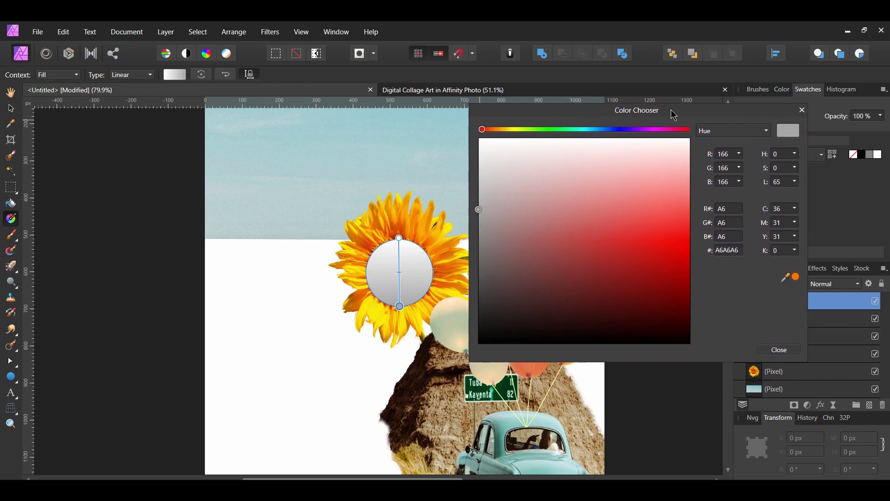
{"action": "double_click", "coordinate": [729, 250]}
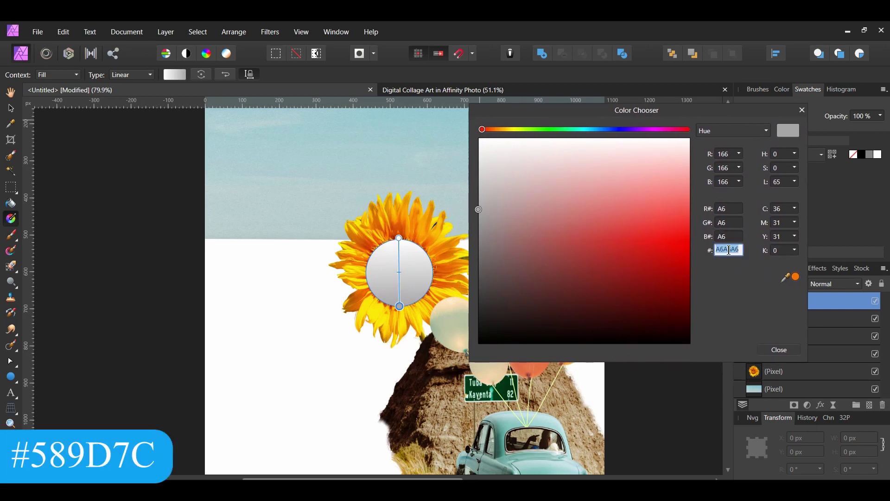
{"action": "type", "text": "589D7C"}
{"action": "key", "text": "Return"}
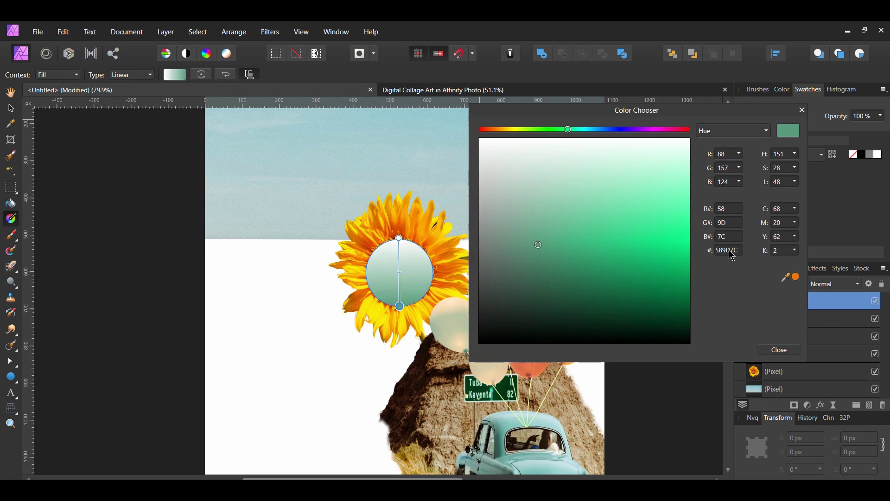
- Set the circle gradient's upper stop to #FF6B00, close the color chooser and deselect the circle
{"action": "left_click", "coordinate": [399, 238]}
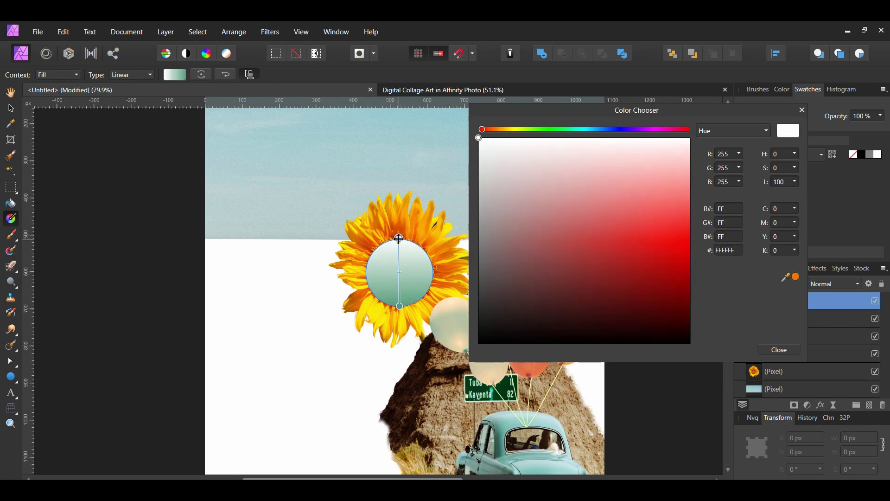
{"action": "double_click", "coordinate": [729, 250]}
{"action": "type", "text": "FF6B00"}
{"action": "key", "text": "Return"}
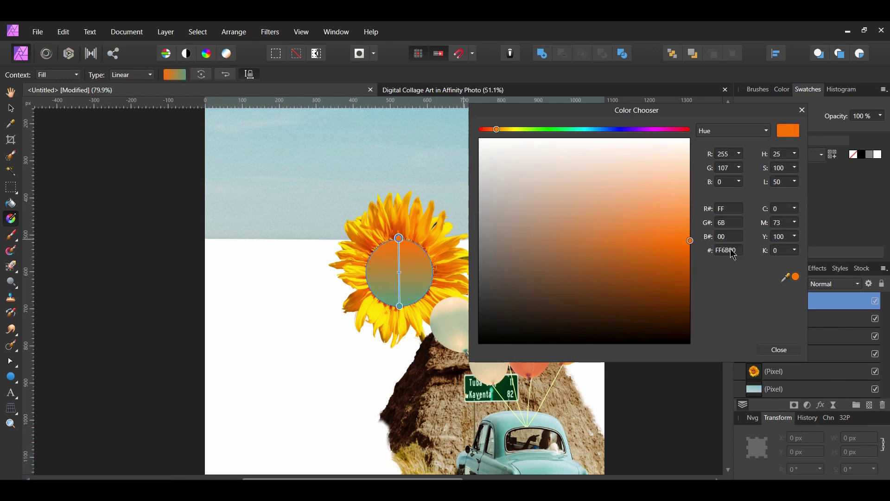
{"action": "left_click", "coordinate": [768, 351]}
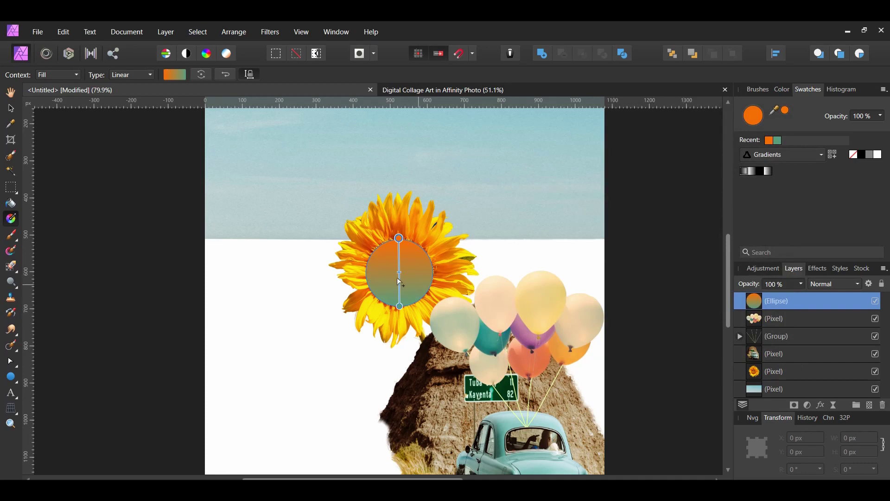
{"action": "key", "text": "Escape"}
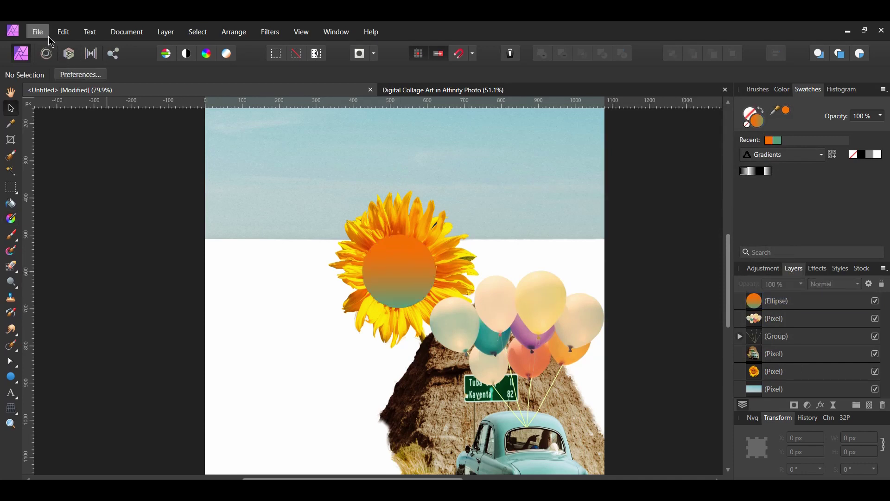
- Open the sandy beach photo whose file name ends in 02xZmPu06WM-unsplash from the Scrapbook Pics folder
{"action": "left_click", "coordinate": [38, 33]}
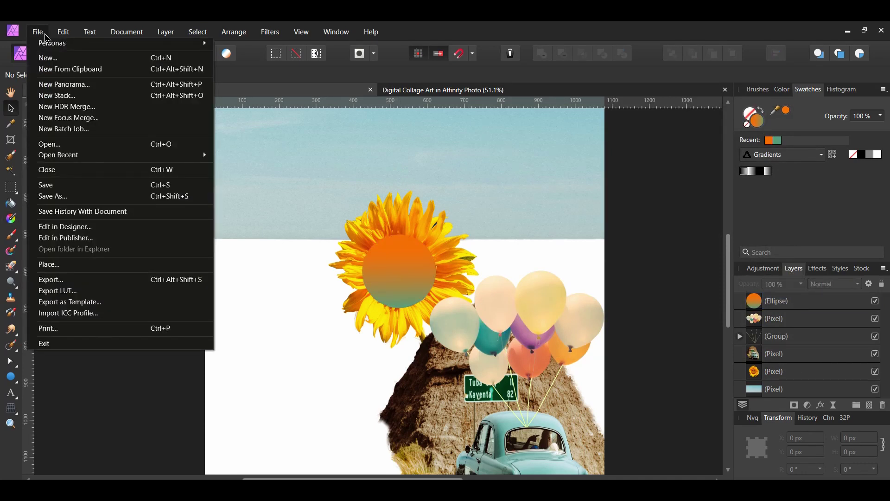
{"action": "left_click", "coordinate": [63, 148]}
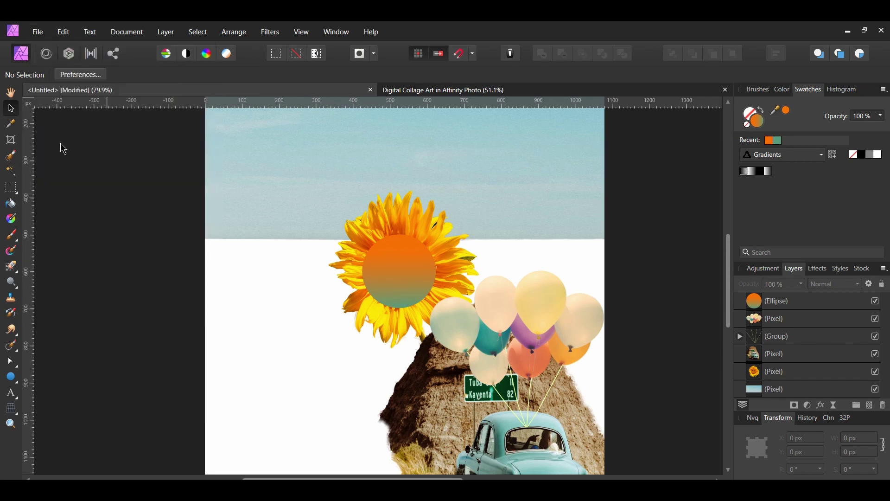
{"action": "left_click", "coordinate": [471, 327]}
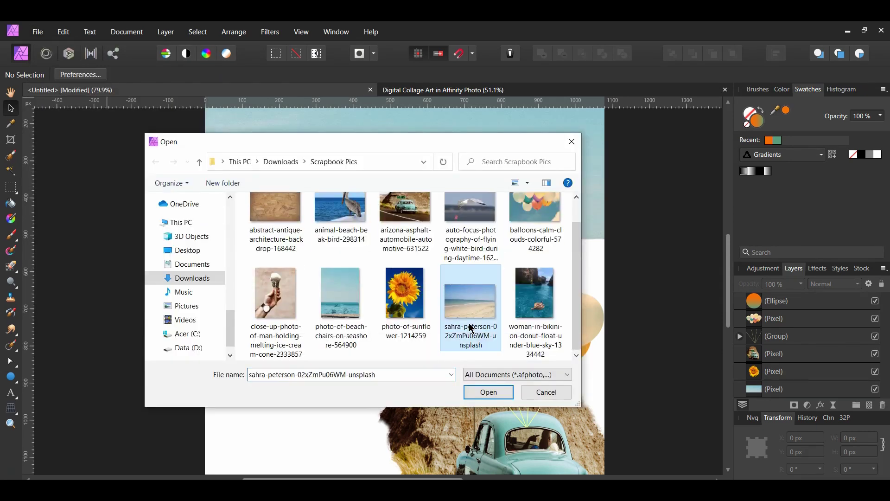
{"action": "left_click", "coordinate": [489, 392]}
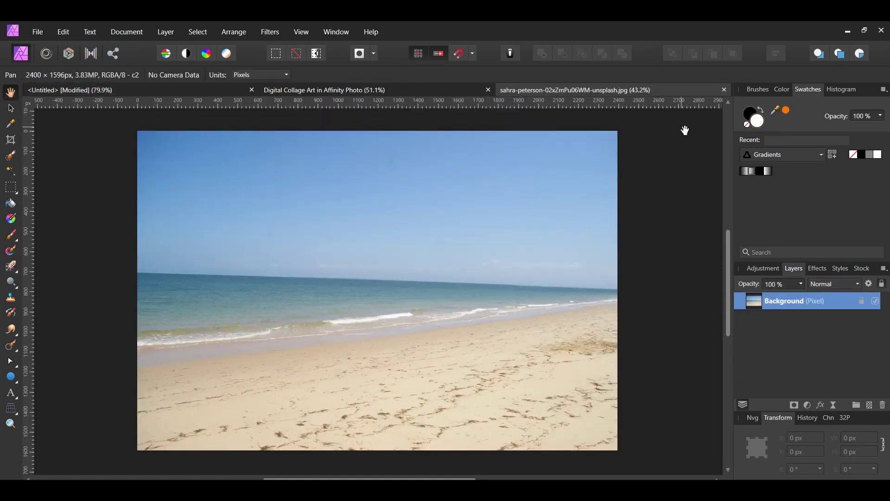
- Place a horizontal guide along the beach photo's horizon and level the horizon to it with a single-plane Perspective adjustment in Destination mode
{"action": "left_click", "coordinate": [11, 109]}
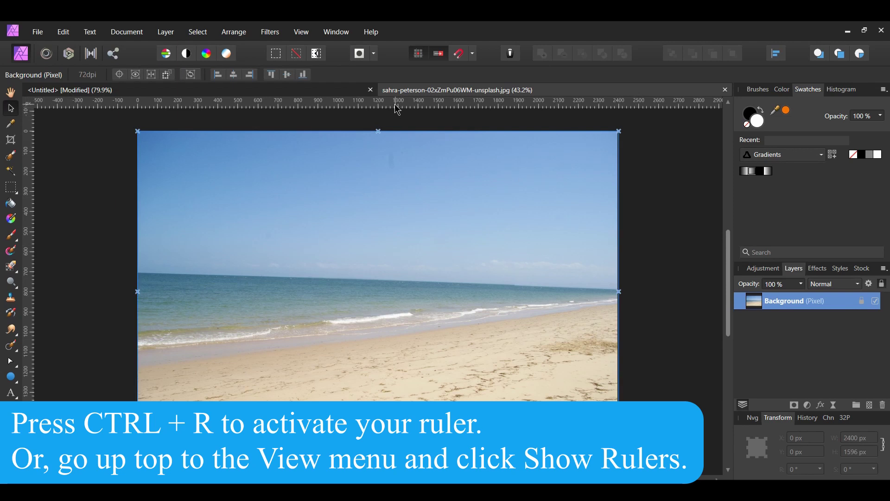
{"action": "left_click_drag", "start_coordinate": [395, 103], "coordinate": [396, 290]}
{"action": "left_click", "coordinate": [14, 414]}
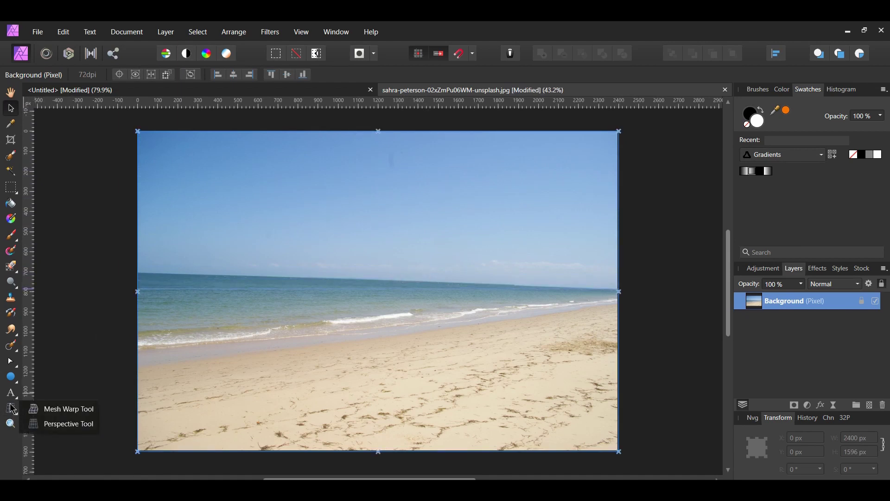
{"action": "left_click", "coordinate": [63, 425]}
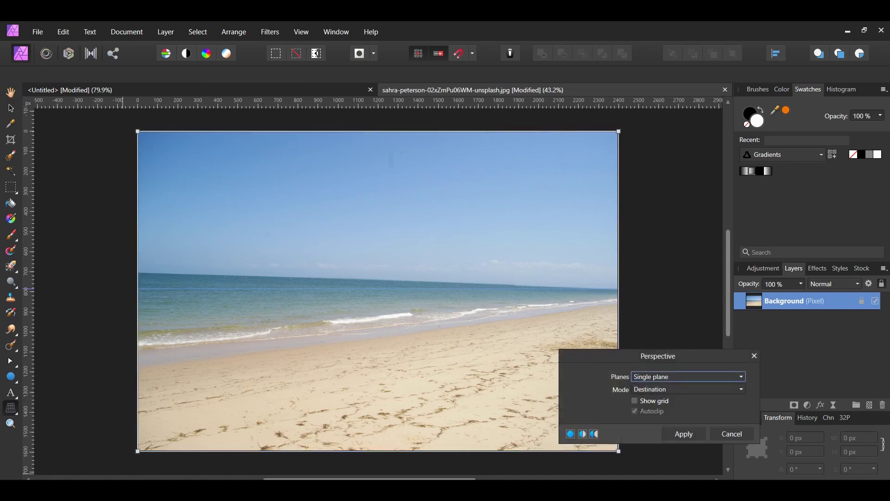
{"action": "scroll", "coordinate": [133, 185], "scroll_direction": "right", "scroll_amount": 3}
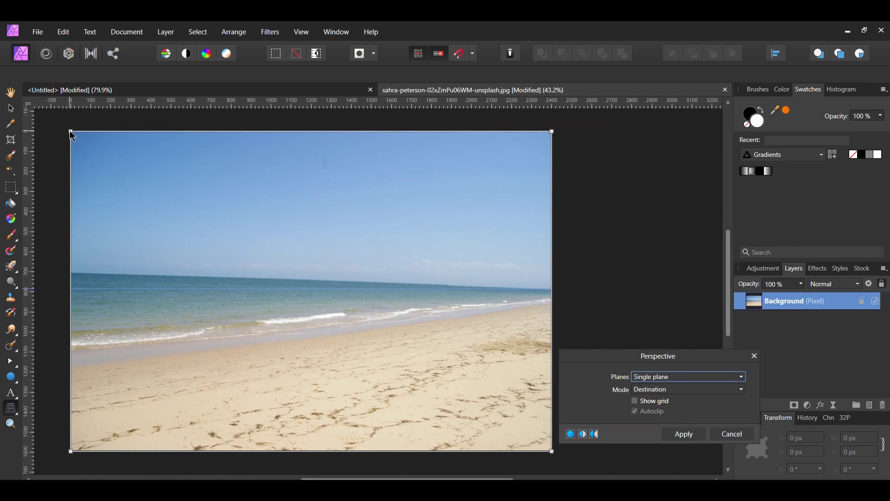
{"action": "left_click_drag", "start_coordinate": [70, 131], "coordinate": [64, 158]}
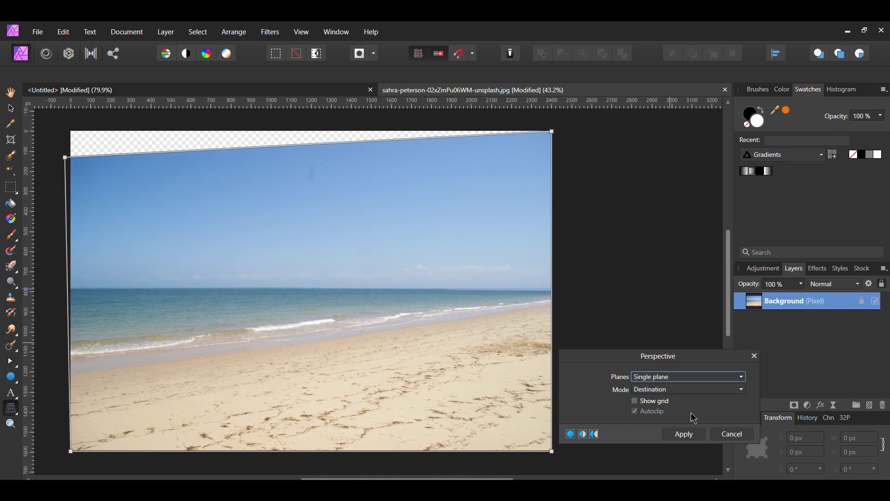
{"action": "left_click", "coordinate": [690, 440]}
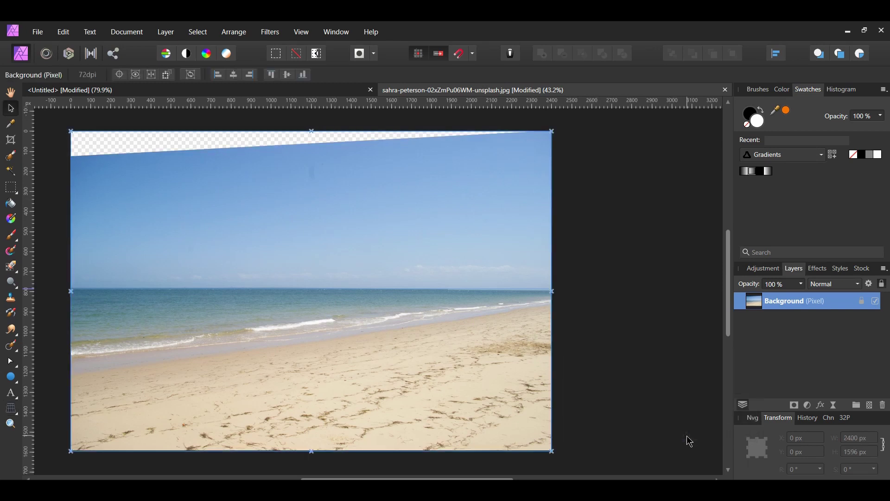
- Remove the horizon guide and marquee-select the sea and sand below the horizon across the photo's full width, about 2400 × 817 px
{"action": "mouse_move", "coordinate": [354, 104]}
{"action": "left_mouse_down"}
{"action": "mouse_move", "coordinate": [353, 226]}
{"action": "mouse_move", "coordinate": [353, 104]}
{"action": "left_mouse_up"}
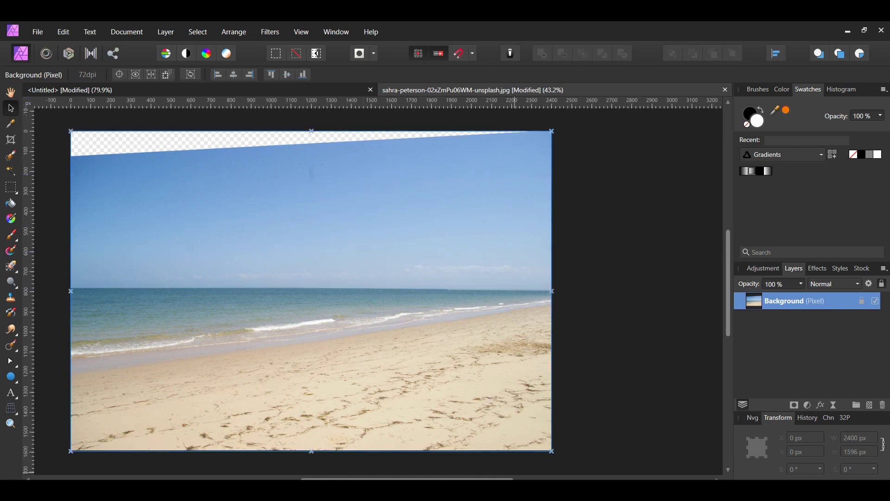
{"action": "left_click_drag", "start_coordinate": [501, 477], "coordinate": [455, 477]}
{"action": "left_click_drag", "start_coordinate": [11, 187], "coordinate": [28, 186]}
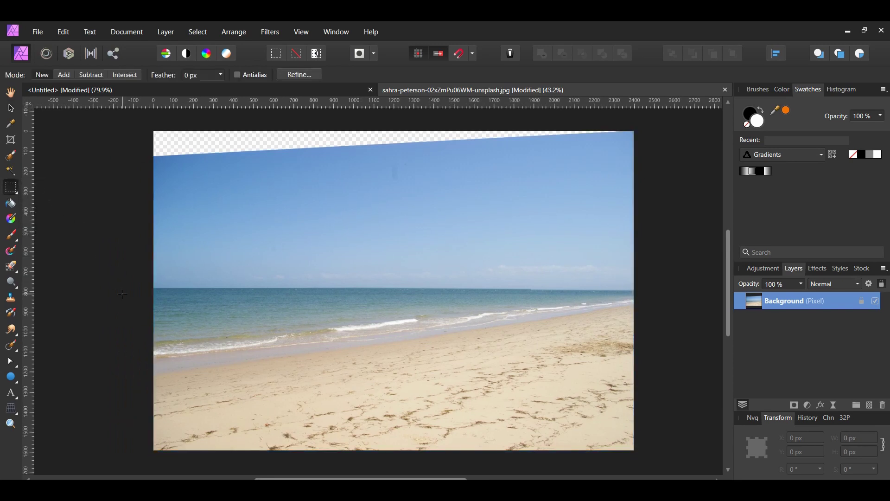
{"action": "left_click_drag", "start_coordinate": [159, 291], "coordinate": [635, 450]}
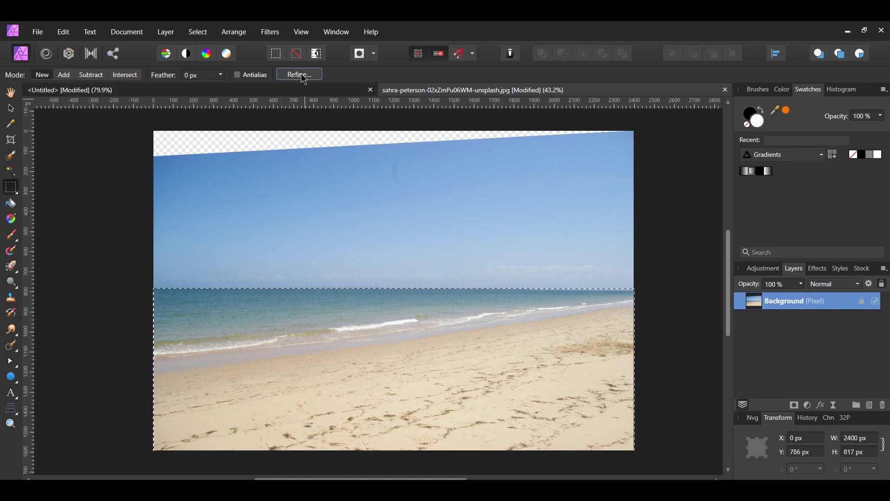
- Refine the sea-and-sand selection and output it as a new layer
{"action": "left_click", "coordinate": [300, 75]}
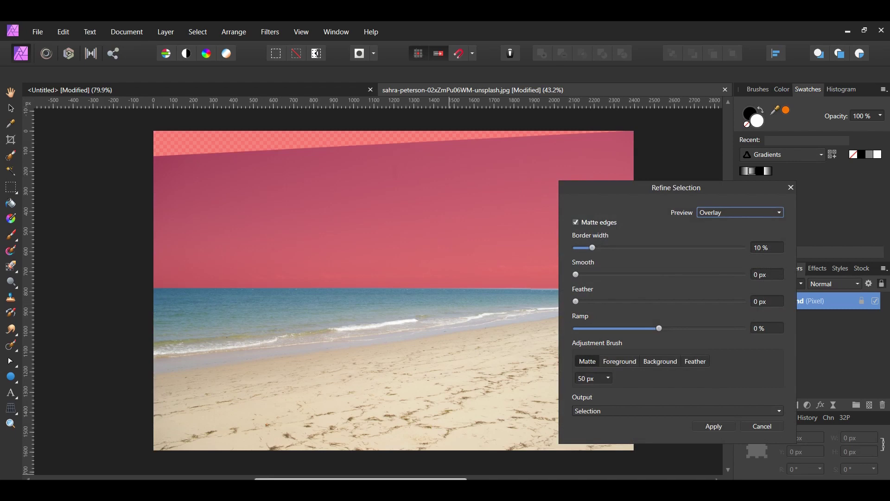
{"action": "left_click_drag", "start_coordinate": [361, 478], "coordinate": [411, 478]}
{"action": "left_click", "coordinate": [614, 411]}
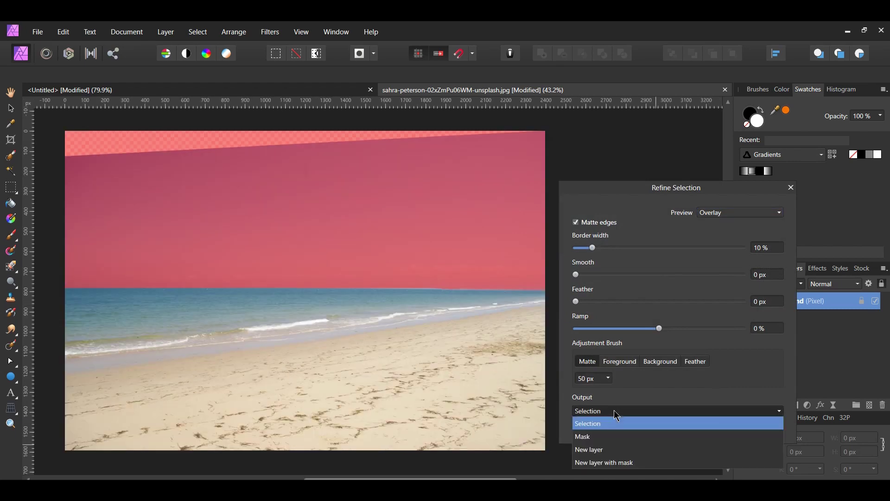
{"action": "left_click", "coordinate": [610, 451]}
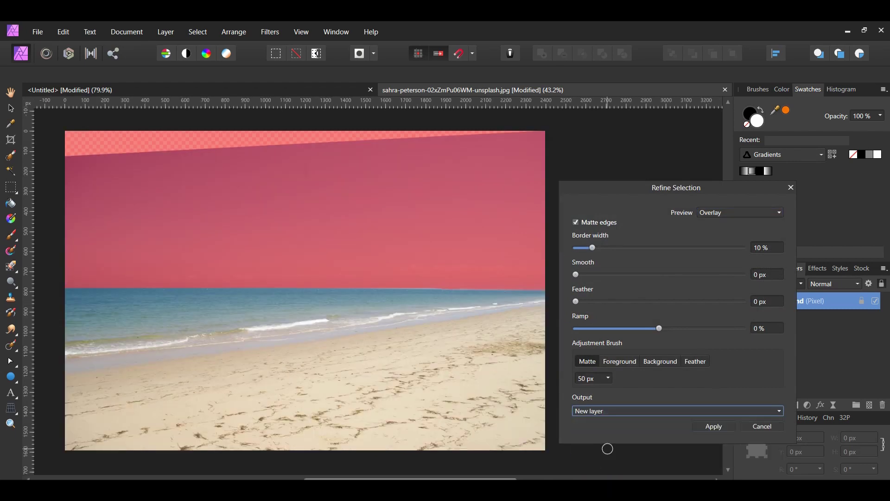
{"action": "left_click", "coordinate": [714, 427]}
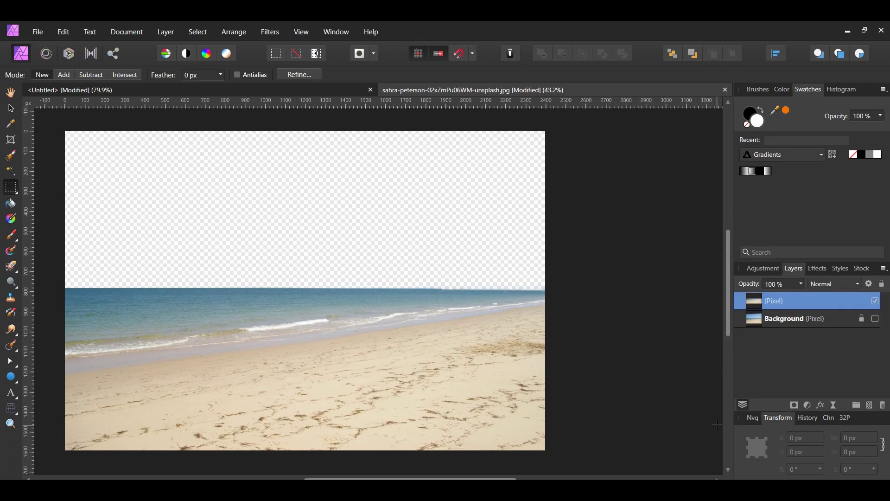
- Paste the beach cutout into the untitled collage and move it over the lower canvas, at about X -446 px, Y 474 px
{"action": "left_click", "coordinate": [69, 89]}
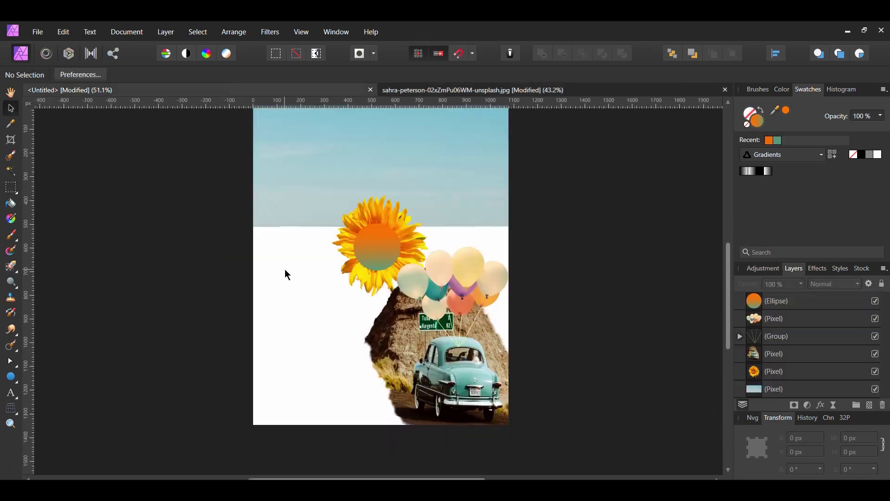
{"action": "key", "text": "ctrl+v"}
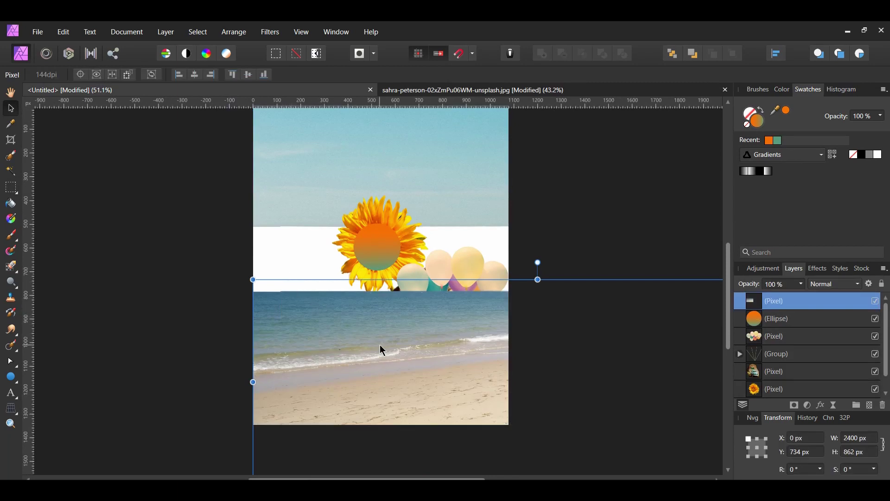
{"action": "scroll", "coordinate": [380, 344], "scroll_direction": "down", "scroll_amount": 2}
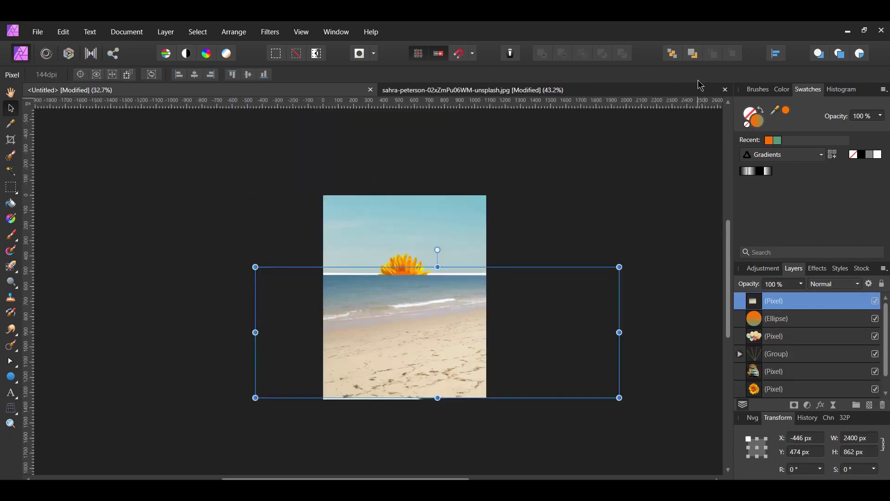
- Send the beach layer to the back of the stack and shift it so the sea meets the sky's lower edge
{"action": "left_click", "coordinate": [677, 56]}
{"action": "scroll", "coordinate": [396, 305], "scroll_direction": "up", "scroll_amount": 1}
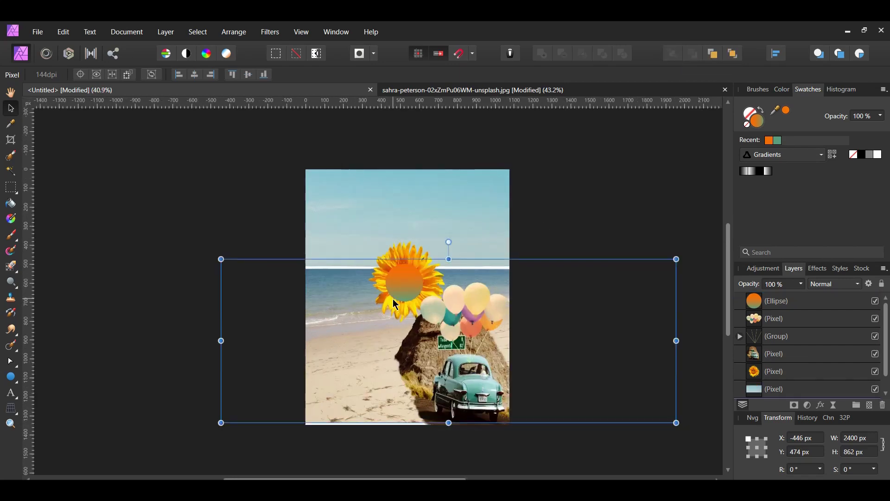
{"action": "left_click_drag", "start_coordinate": [365, 367], "coordinate": [358, 365]}
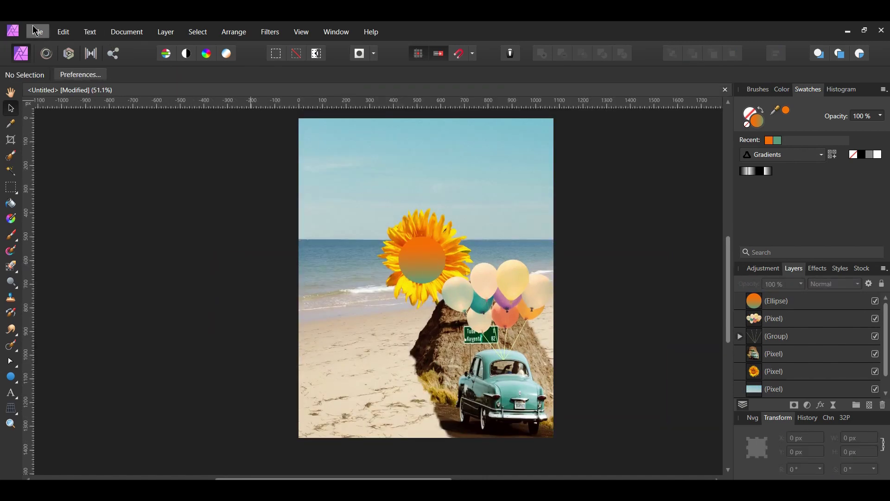
- Open the pelican photo animal-beach-beak-bird-298314 from the Scrapbook Pics folder
{"action": "left_click", "coordinate": [36, 30]}
{"action": "left_click", "coordinate": [60, 143]}
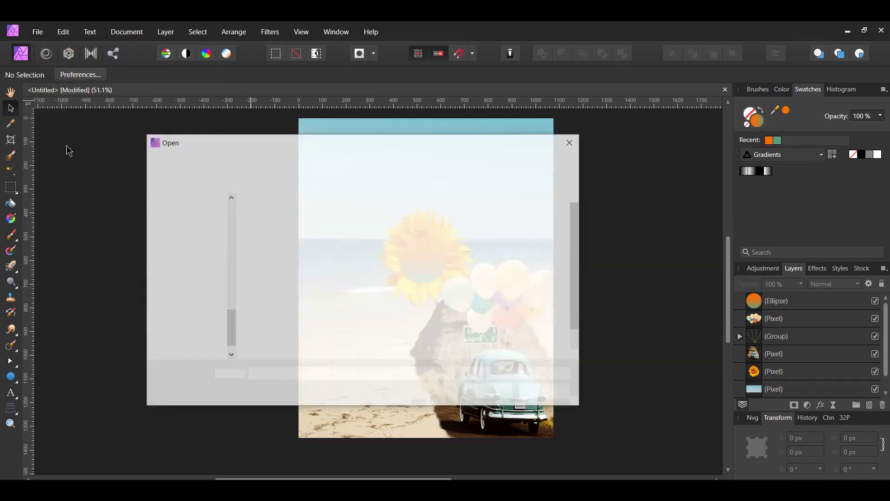
{"action": "left_click", "coordinate": [340, 232]}
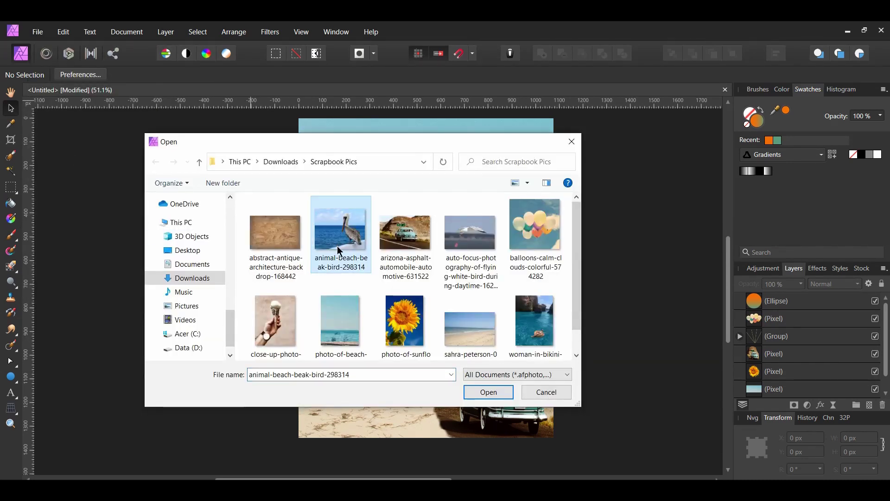
{"action": "left_click", "coordinate": [490, 394]}
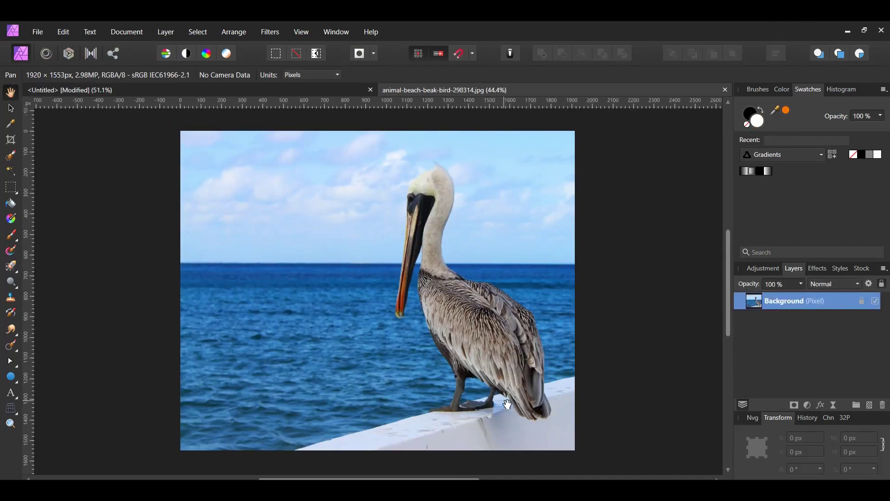
- Select the pelican's body, neck and head with the Selection Brush at a width of 133.1 px, discarding the first oversized stroke
{"action": "left_click", "coordinate": [14, 159]}
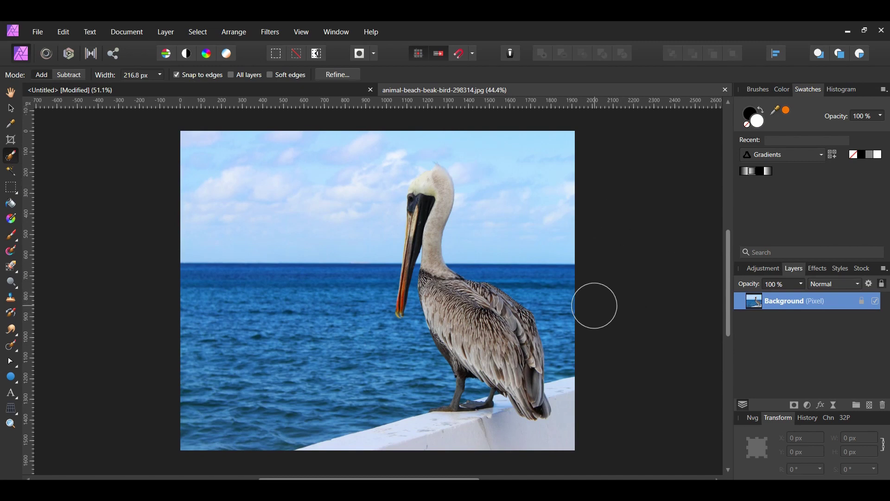
{"action": "mouse_move", "coordinate": [557, 337]}
{"action": "left_mouse_down"}
{"action": "mouse_move", "coordinate": [533, 399]}
{"action": "mouse_move", "coordinate": [522, 375]}
{"action": "left_mouse_up"}
{"action": "key", "text": "ctrl+d"}
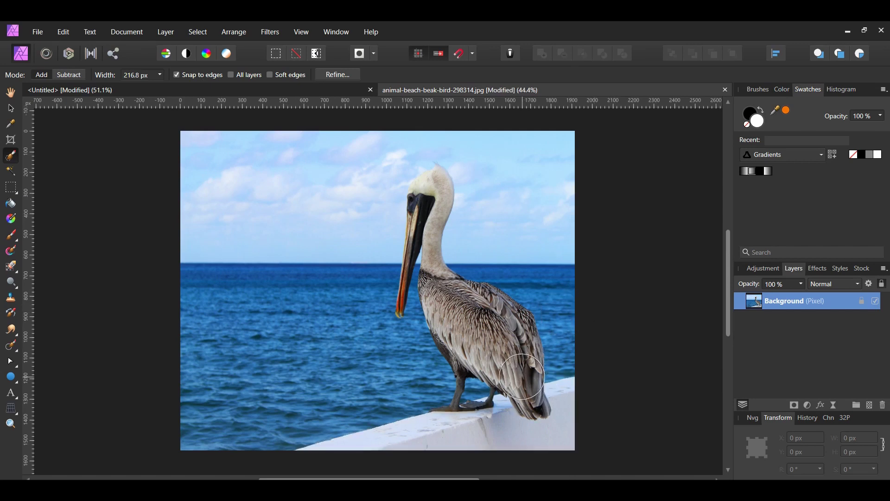
{"action": "key", "text": "bracketleft"}
{"action": "key", "text": "bracketleft"}
{"action": "key", "text": "bracketleft"}
{"action": "key", "text": "bracketleft"}
{"action": "mouse_move", "coordinate": [537, 403]}
{"action": "left_mouse_down"}
{"action": "mouse_move", "coordinate": [498, 318]}
{"action": "mouse_move", "coordinate": [476, 301]}
{"action": "mouse_move", "coordinate": [465, 314]}
{"action": "mouse_move", "coordinate": [484, 348]}
{"action": "mouse_move", "coordinate": [437, 277]}
{"action": "mouse_move", "coordinate": [431, 201]}
{"action": "left_mouse_up"}
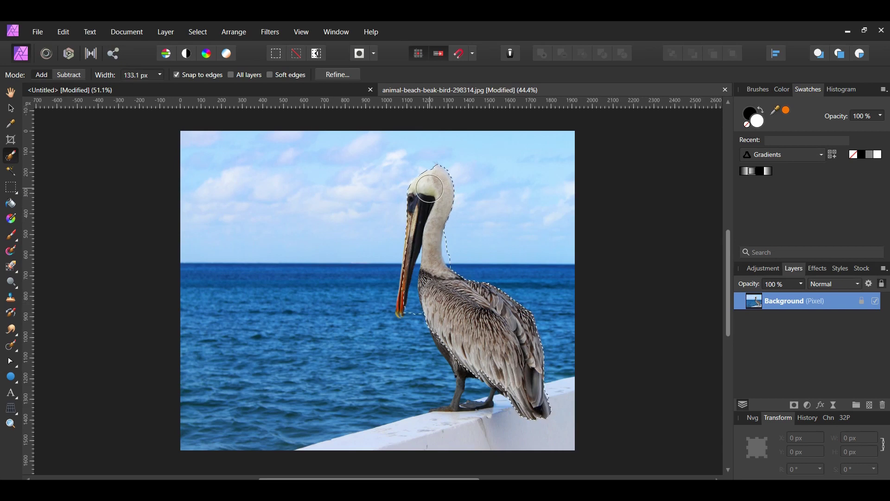
- Complete the pelican selection around the legs, feet and beak with a smaller Selection Brush
{"action": "key", "text": "bracketleft"}
{"action": "key", "text": "bracketleft"}
{"action": "key", "text": "bracketleft"}
{"action": "key", "text": "bracketleft"}
{"action": "mouse_move", "coordinate": [444, 343]}
{"action": "left_mouse_down"}
{"action": "mouse_move", "coordinate": [463, 375]}
{"action": "mouse_move", "coordinate": [505, 385]}
{"action": "left_mouse_up"}
{"action": "key", "text": "bracketright"}
{"action": "key", "text": "bracketright"}
{"action": "scroll", "coordinate": [220, 318], "scroll_direction": "up", "scroll_amount": 1}
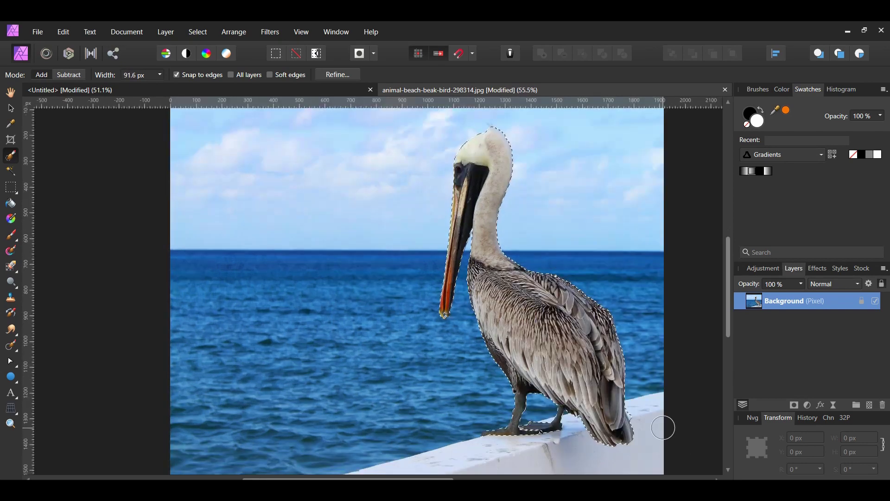
- Refine the pelican selection and output it as a new layer
{"action": "left_click", "coordinate": [337, 74]}
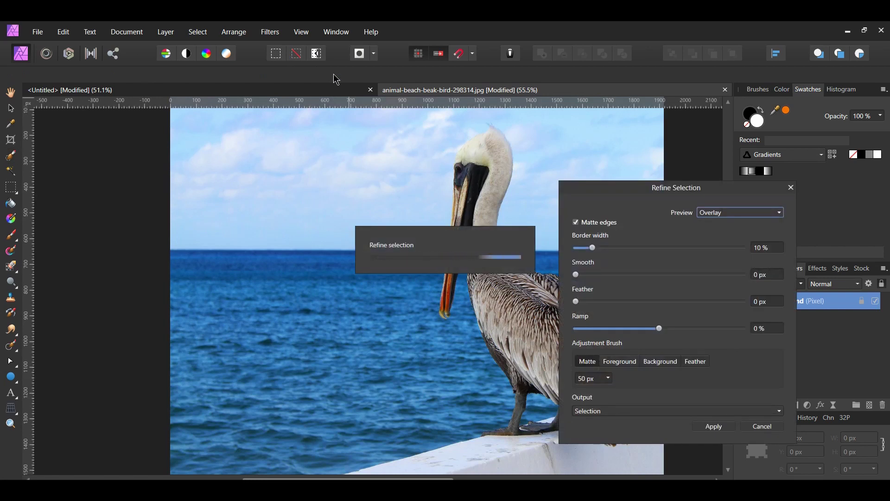
{"action": "scroll", "coordinate": [371, 139], "scroll_direction": "right", "scroll_amount": 5}
{"action": "left_click", "coordinate": [606, 413]}
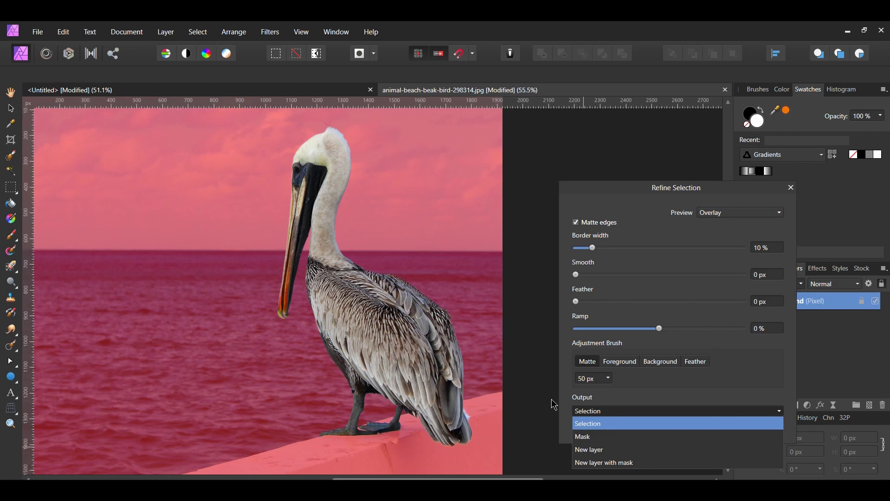
{"action": "left_click", "coordinate": [579, 410]}
{"action": "scroll", "coordinate": [603, 410], "scroll_direction": "down", "scroll_amount": 2}
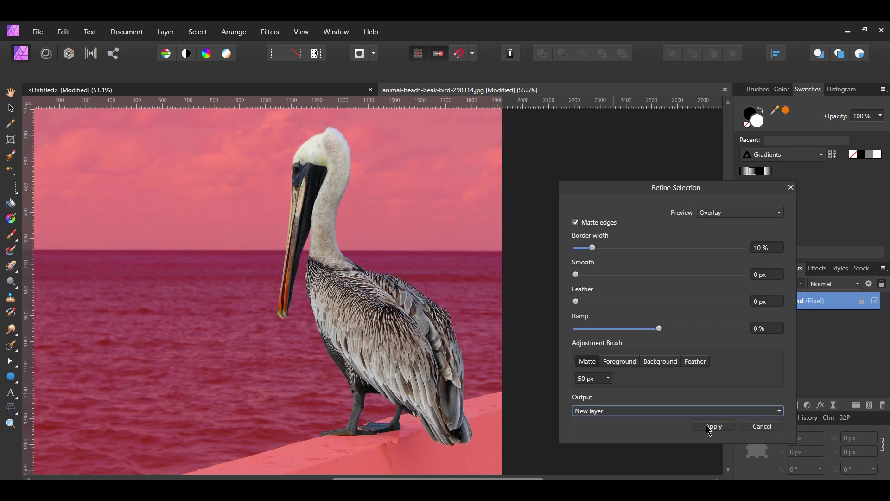
{"action": "left_click", "coordinate": [709, 427]}
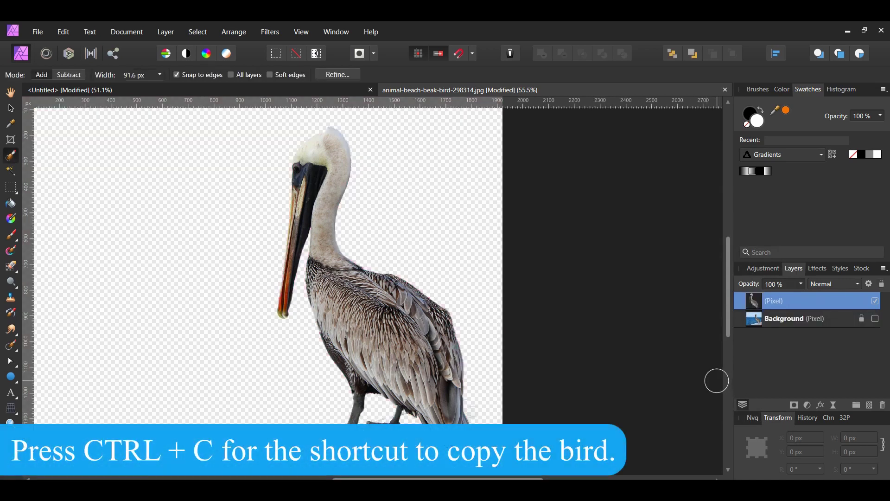
- Paste the pelican cutout into the untitled collage and move it onto the canvas, at about X 141 px, Y 138 px
{"action": "left_click", "coordinate": [302, 92]}
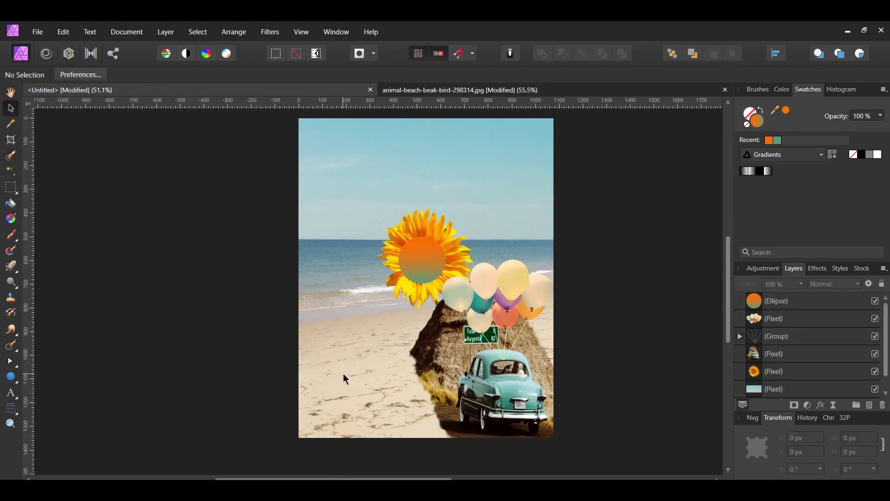
{"action": "key", "text": "ctrl+v"}
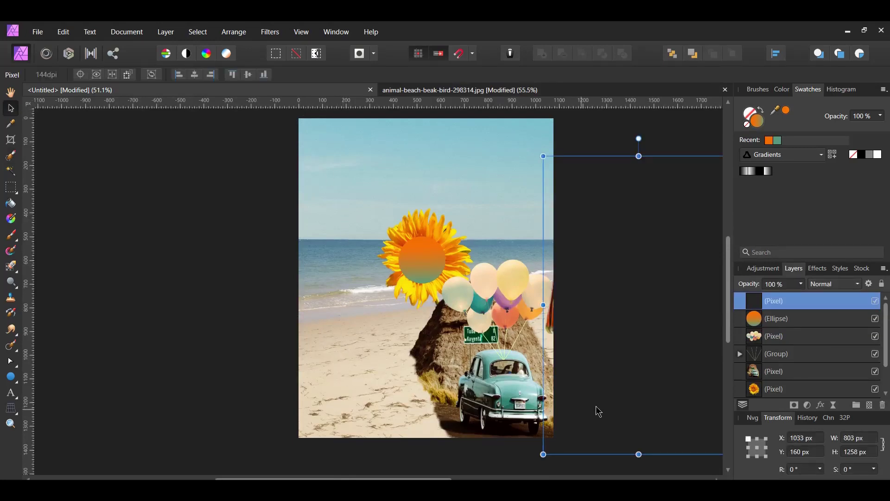
{"action": "left_click_drag", "start_coordinate": [652, 400], "coordinate": [440, 395]}
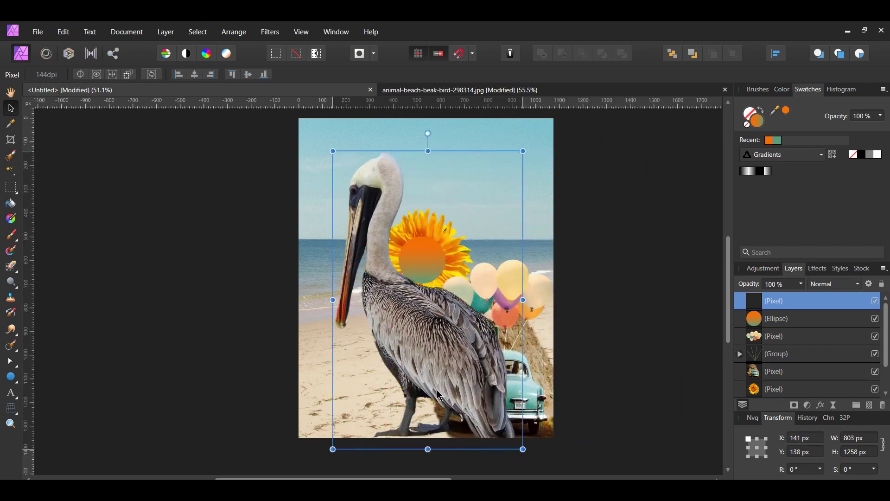
- Lock the pelican's aspect ratio, then scale it down and place it on the sand beside the car and rock
{"action": "left_click", "coordinate": [884, 448]}
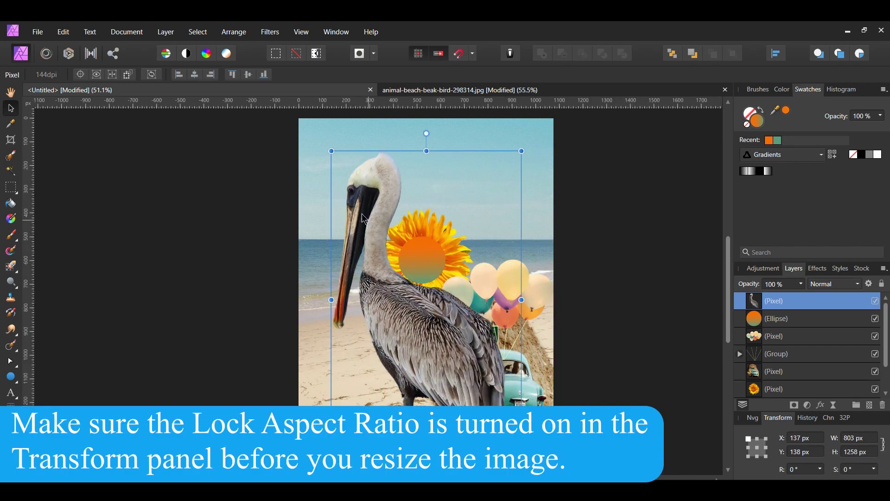
{"action": "left_click_drag", "start_coordinate": [331, 150], "coordinate": [434, 314]}
{"action": "left_click_drag", "start_coordinate": [497, 427], "coordinate": [414, 409]}
{"action": "left_click_drag", "start_coordinate": [351, 296], "coordinate": [360, 326]}
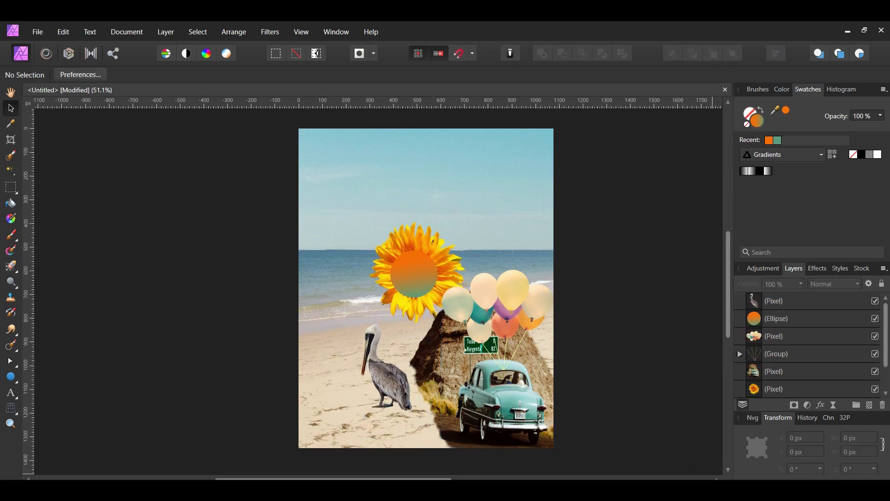
- Open the close-up photo of the man holding a melting ice cream cone from the Scrapbook Pics folder
{"action": "left_click", "coordinate": [38, 32]}
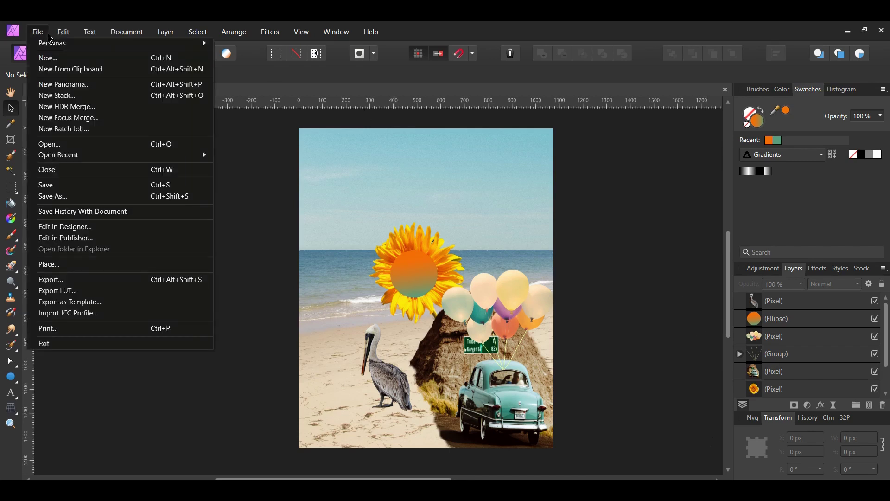
{"action": "left_click", "coordinate": [43, 147]}
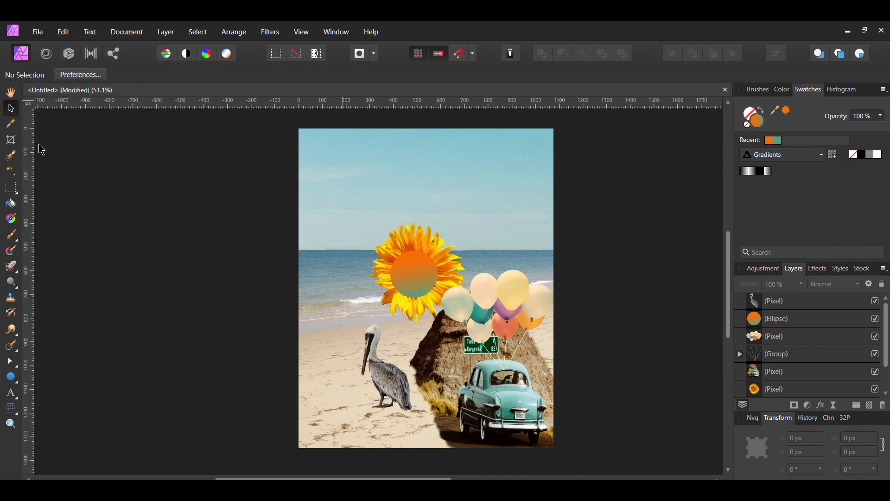
{"action": "left_click", "coordinate": [288, 331]}
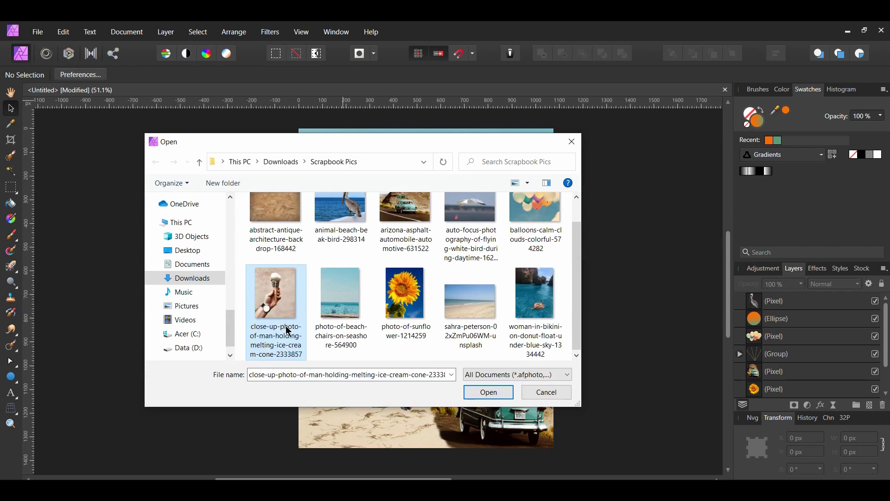
{"action": "left_click", "coordinate": [488, 392]}
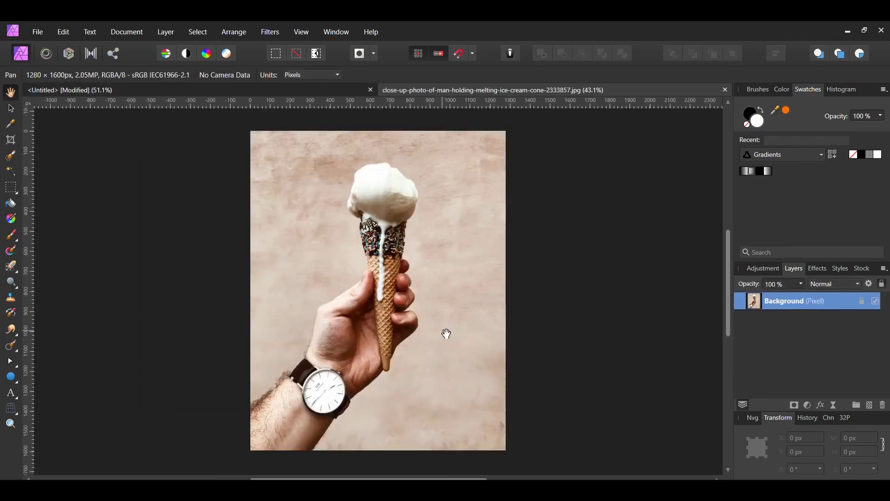
- Select the ice cream and cone with the Selection Brush, excluding the hand by using a smaller brush around the fingers
{"action": "left_click", "coordinate": [13, 156]}
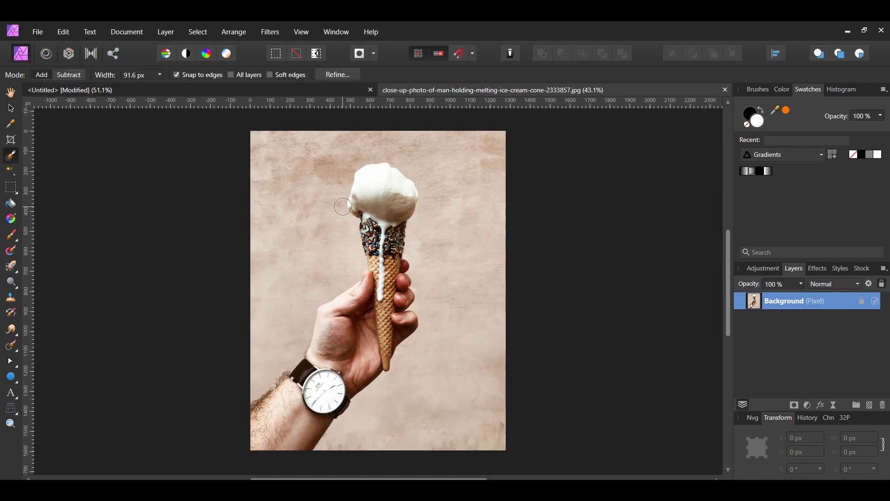
{"action": "mouse_move", "coordinate": [372, 193]}
{"action": "left_mouse_down"}
{"action": "mouse_move", "coordinate": [373, 185]}
{"action": "mouse_move", "coordinate": [387, 361]}
{"action": "left_mouse_up"}
{"action": "key", "text": "bracketleft"}
{"action": "key", "text": "bracketleft"}
{"action": "key", "text": "bracketleft"}
{"action": "key", "text": "bracketleft"}
{"action": "key", "text": "bracketleft"}
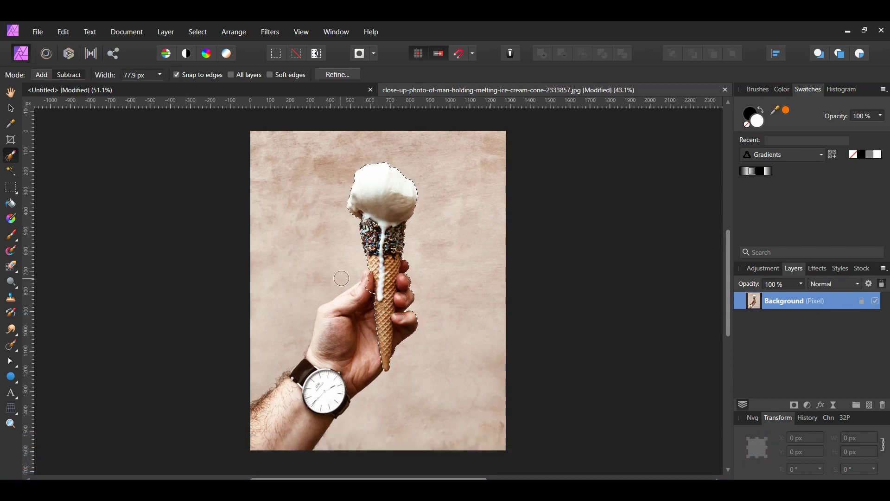
{"action": "key", "text": "bracketleft"}
{"action": "key", "text": "bracketleft"}
{"action": "key", "text": "bracketleft"}
{"action": "key", "text": "bracketleft"}
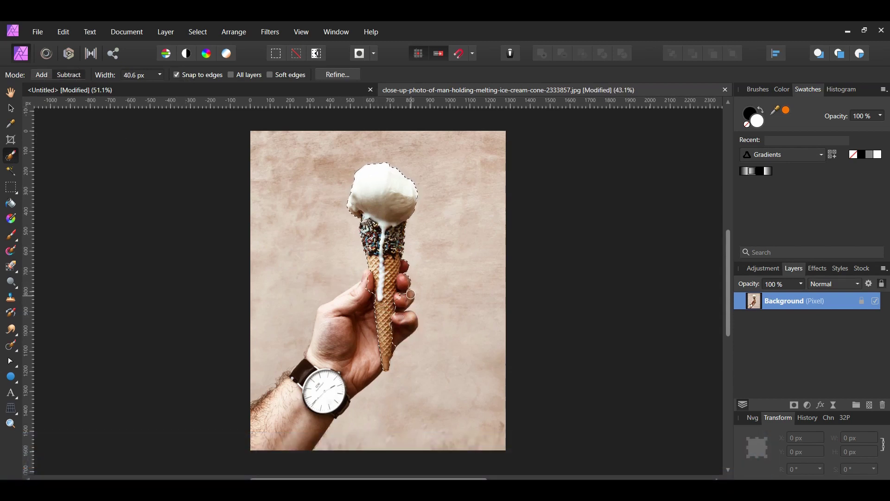
{"action": "scroll", "coordinate": [636, 380], "scroll_direction": "up", "scroll_amount": 2}
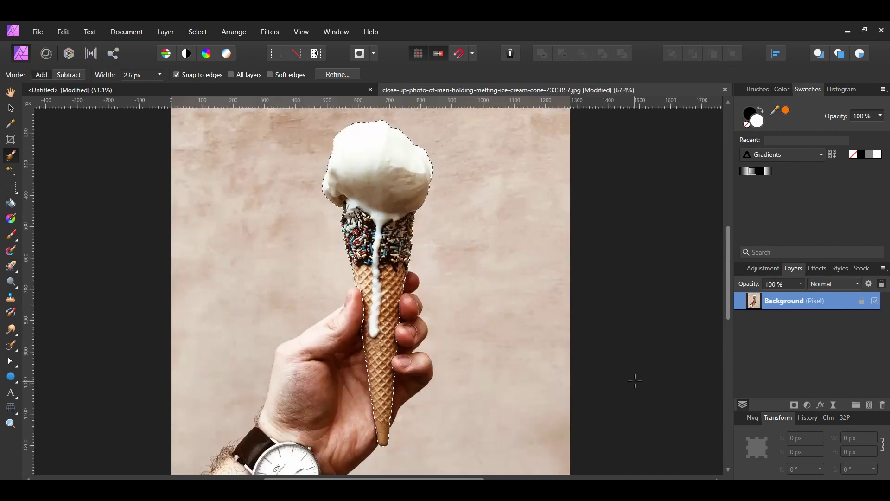
{"action": "key", "text": "bracketright"}
{"action": "key", "text": "bracketright"}
{"action": "key", "text": "bracketright"}
{"action": "key", "text": "bracketright"}
{"action": "key", "text": "bracketright"}
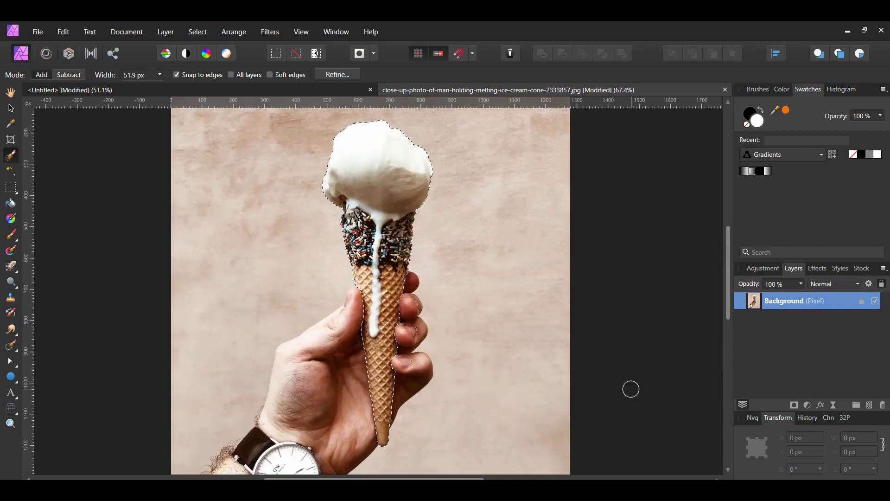
- Refine the ice cream cone selection and output it as a new layer
{"action": "left_click", "coordinate": [337, 75]}
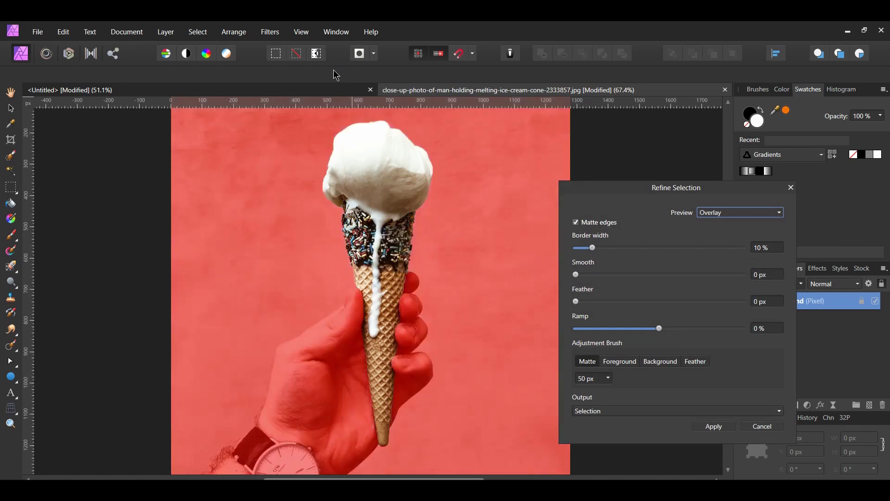
{"action": "left_click", "coordinate": [566, 394]}
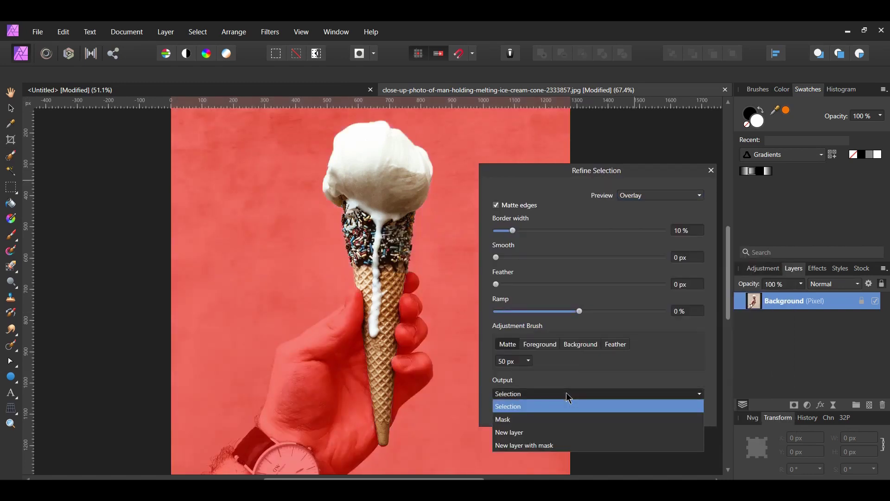
{"action": "left_click", "coordinate": [561, 433]}
{"action": "left_click", "coordinate": [633, 409]}
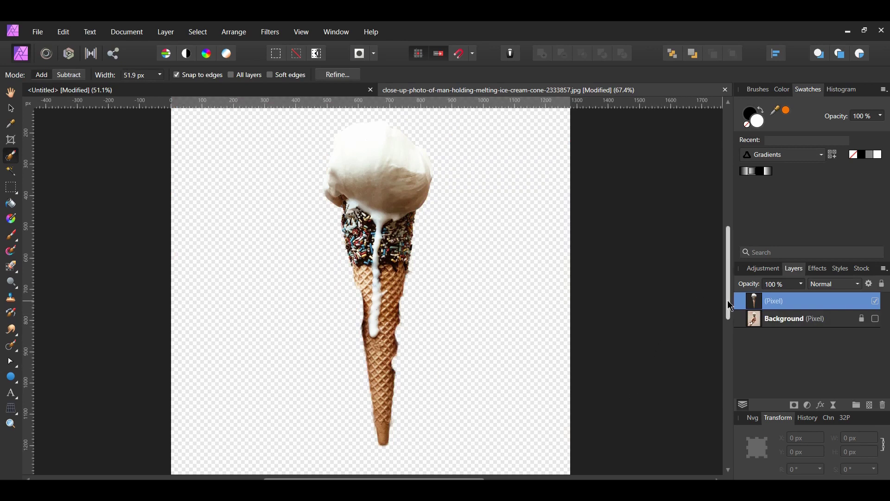
- Paste the ice cream cutout into the untitled collage and rotate it to -90° over the sand
{"action": "left_click", "coordinate": [302, 91]}
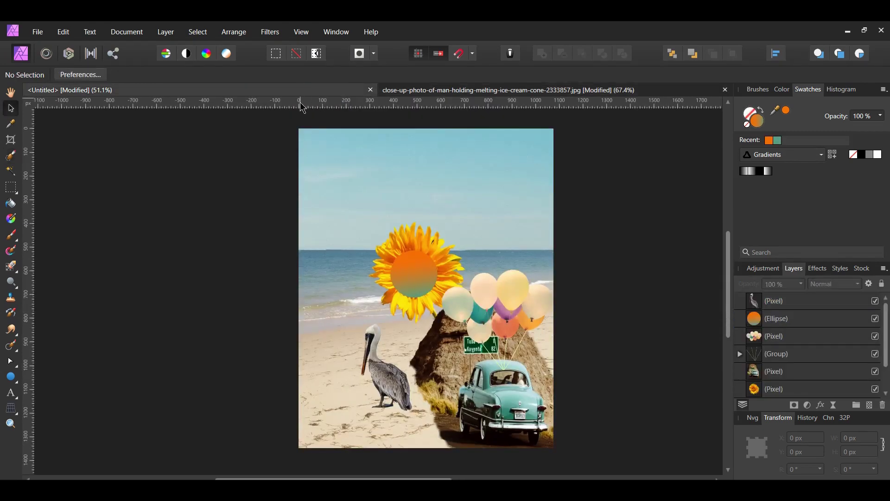
{"action": "key", "text": "ctrl+v"}
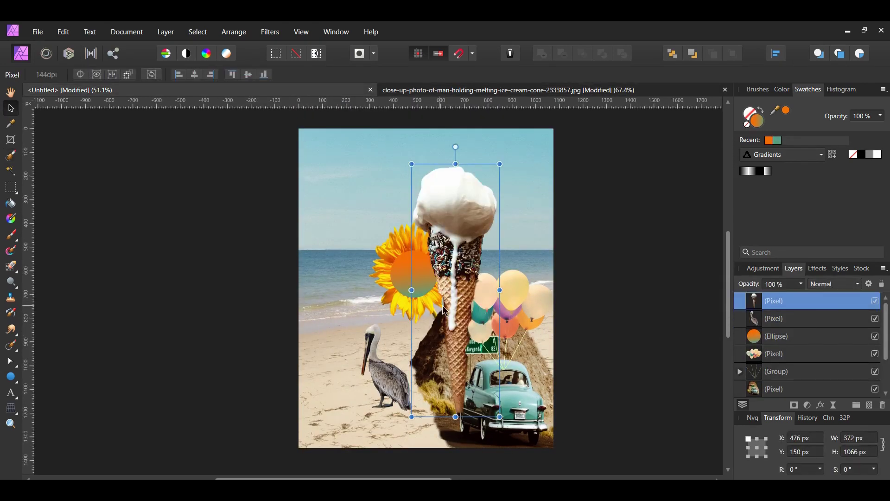
{"action": "left_click_drag", "start_coordinate": [453, 308], "coordinate": [370, 324]}
{"action": "left_click_drag", "start_coordinate": [369, 191], "coordinate": [465, 397]}
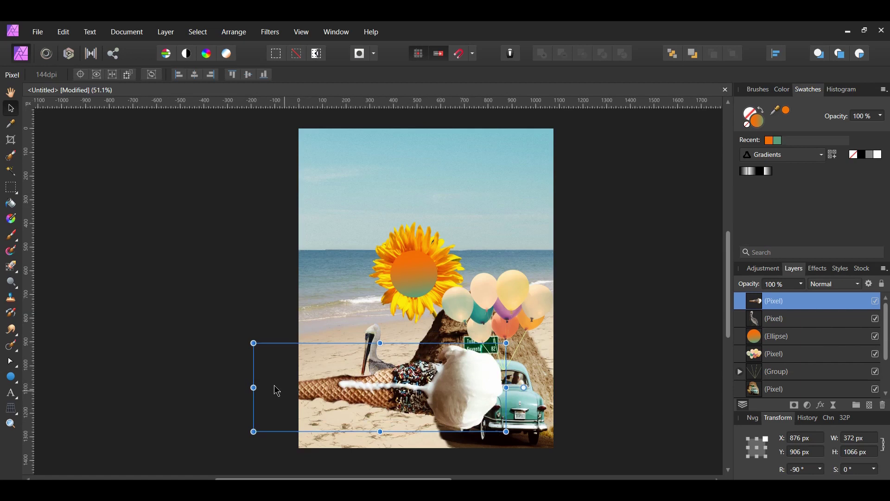
- Scale the ice cream cone down to about 110 × 254 px at the pelican's beak and place its layer beneath the pelican
{"action": "left_click_drag", "start_coordinate": [253, 343], "coordinate": [380, 408]}
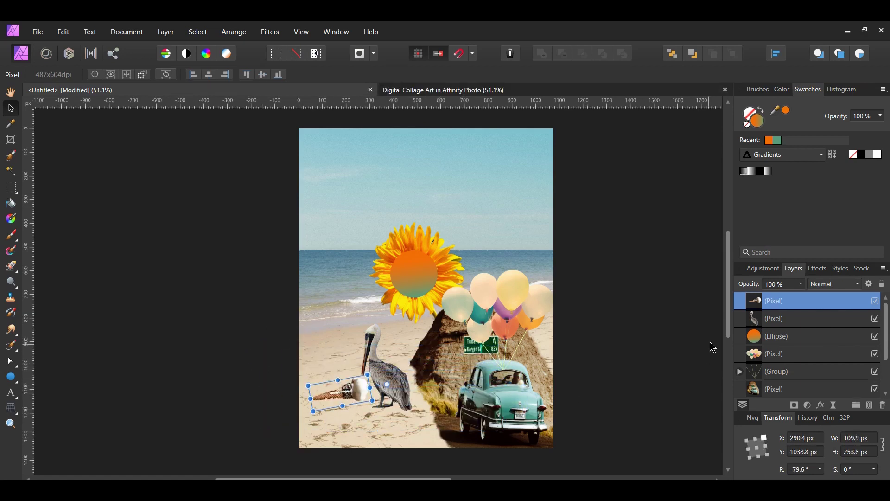
{"action": "left_click_drag", "start_coordinate": [741, 305], "coordinate": [736, 321]}
{"action": "left_click", "coordinate": [662, 224]}
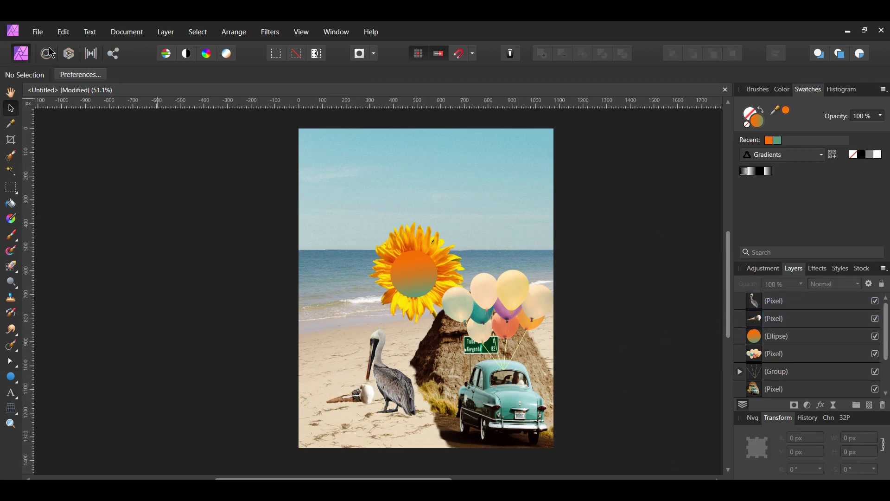
- Open the photo of the woman on a donut float from the Scrapbook Pics folder
{"action": "left_click", "coordinate": [37, 30]}
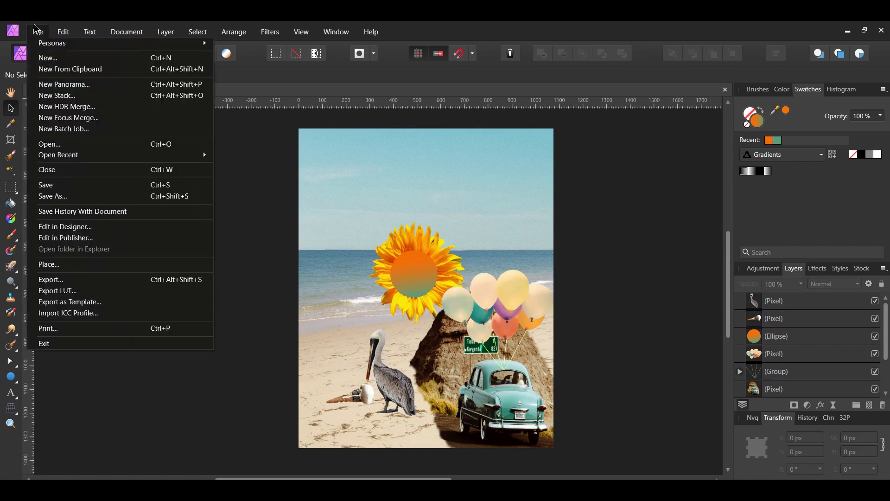
{"action": "left_click", "coordinate": [70, 144]}
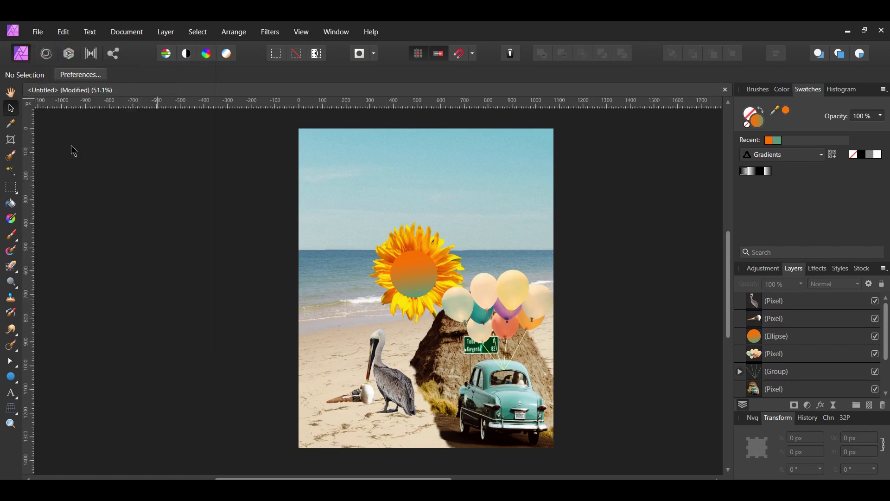
{"action": "left_click", "coordinate": [534, 321]}
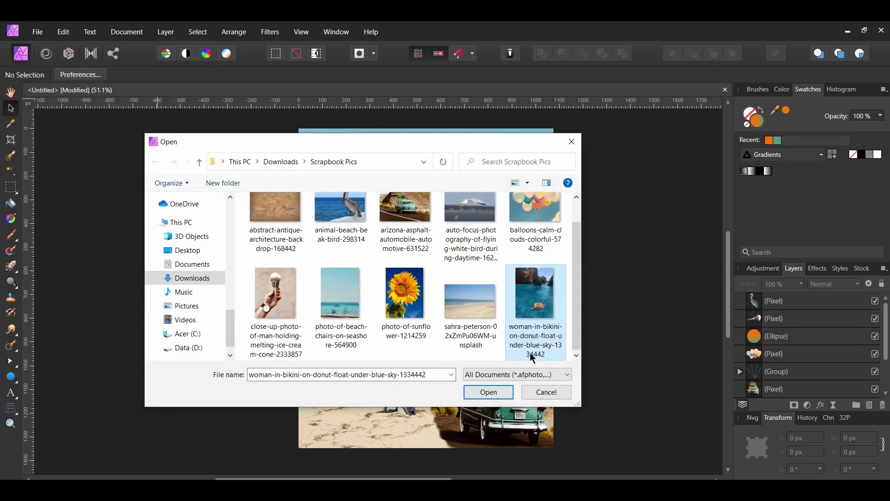
{"action": "left_click", "coordinate": [491, 393]}
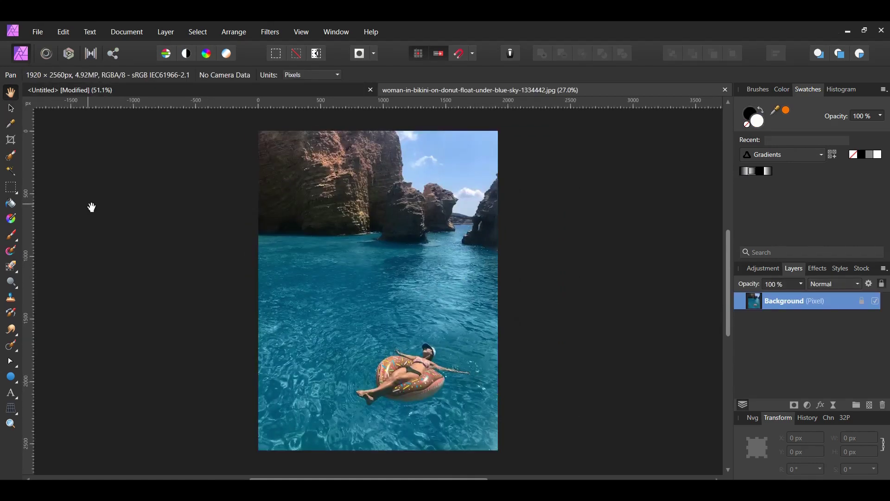
- Select the woman and the donut float with the Selection Brush, reducing the brush width to 2 px for the fine edges
{"action": "left_click", "coordinate": [13, 159]}
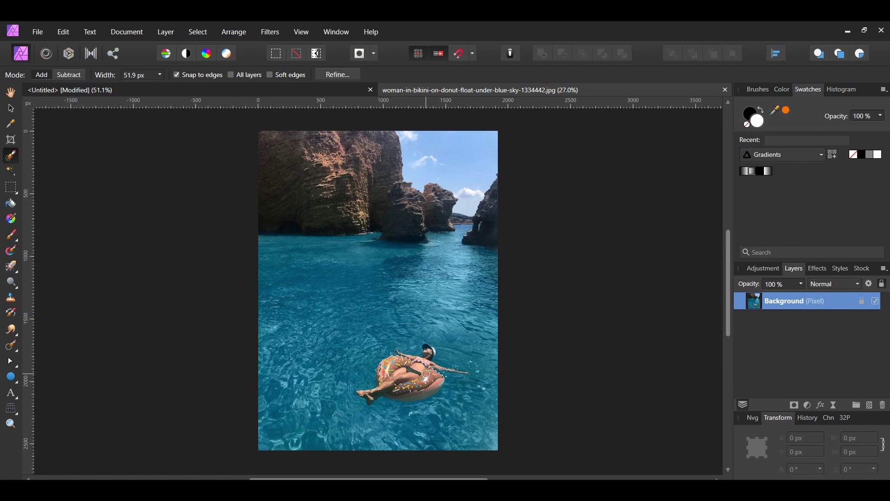
{"action": "mouse_move", "coordinate": [423, 378]}
{"action": "left_mouse_down"}
{"action": "mouse_move", "coordinate": [411, 393]}
{"action": "mouse_move", "coordinate": [432, 388]}
{"action": "mouse_move", "coordinate": [367, 394]}
{"action": "mouse_move", "coordinate": [390, 382]}
{"action": "mouse_move", "coordinate": [382, 369]}
{"action": "mouse_move", "coordinate": [413, 359]}
{"action": "mouse_move", "coordinate": [402, 355]}
{"action": "mouse_move", "coordinate": [422, 380]}
{"action": "mouse_move", "coordinate": [438, 369]}
{"action": "left_mouse_up"}
{"action": "scroll", "coordinate": [456, 433], "scroll_direction": "up", "scroll_amount": 3}
{"action": "key", "text": "bracketleft"}
{"action": "key", "text": "bracketleft"}
{"action": "key", "text": "bracketleft"}
{"action": "key", "text": "bracketleft"}
{"action": "key", "text": "bracketleft"}
- Refine the selection of the woman and float and output it as a new layer
{"action": "left_click", "coordinate": [336, 75]}
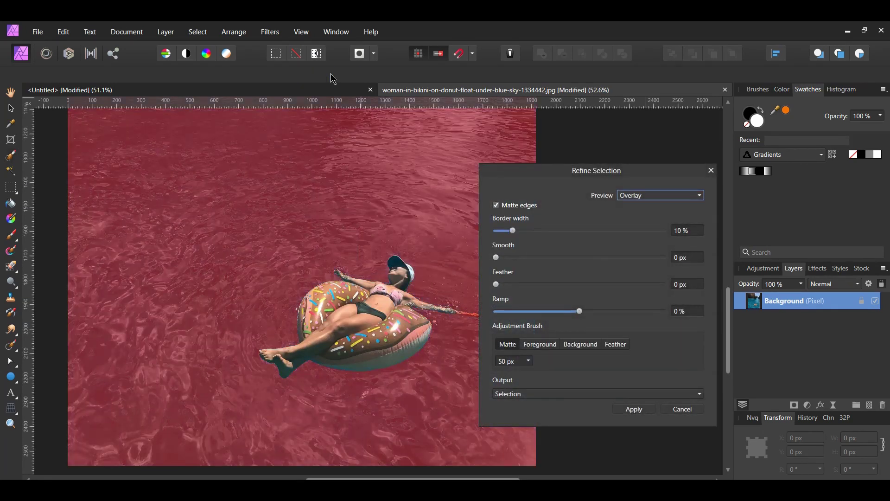
{"action": "left_click", "coordinate": [530, 395]}
{"action": "left_click", "coordinate": [533, 433]}
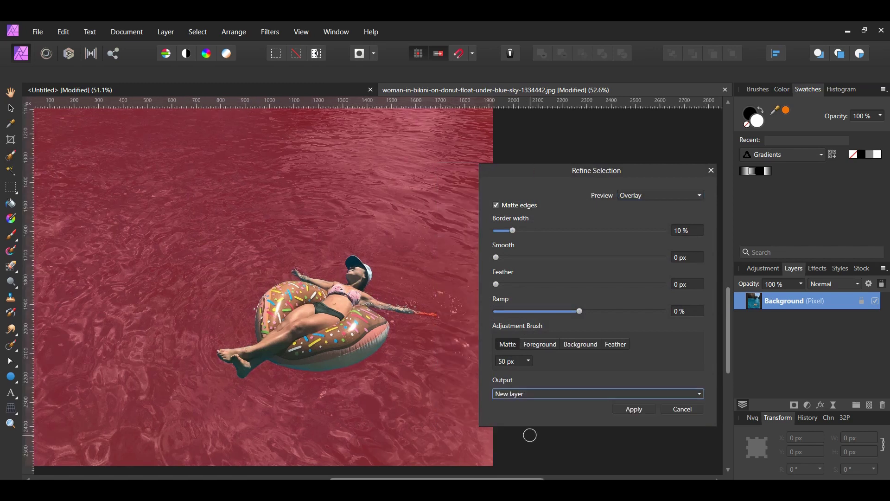
{"action": "left_click", "coordinate": [633, 410]}
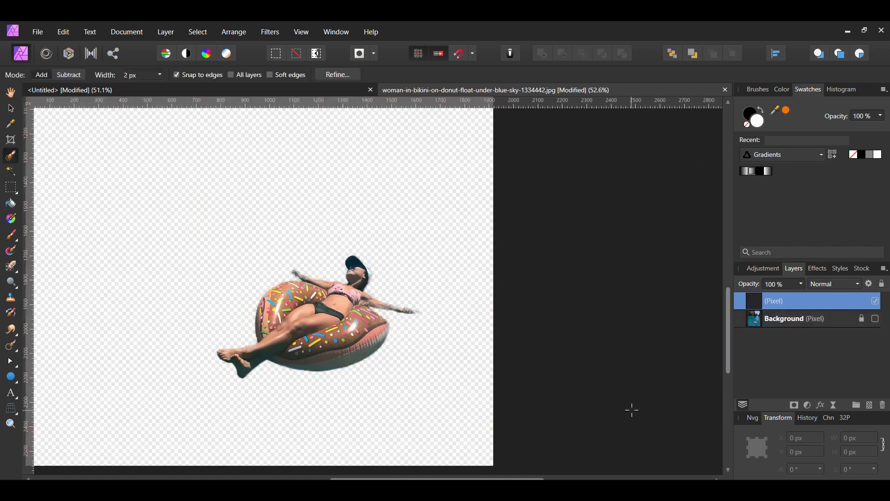
- Paste the donut float cutout into the untitled collage and place it small on the sea beside the sunflower
{"action": "left_click", "coordinate": [266, 93]}
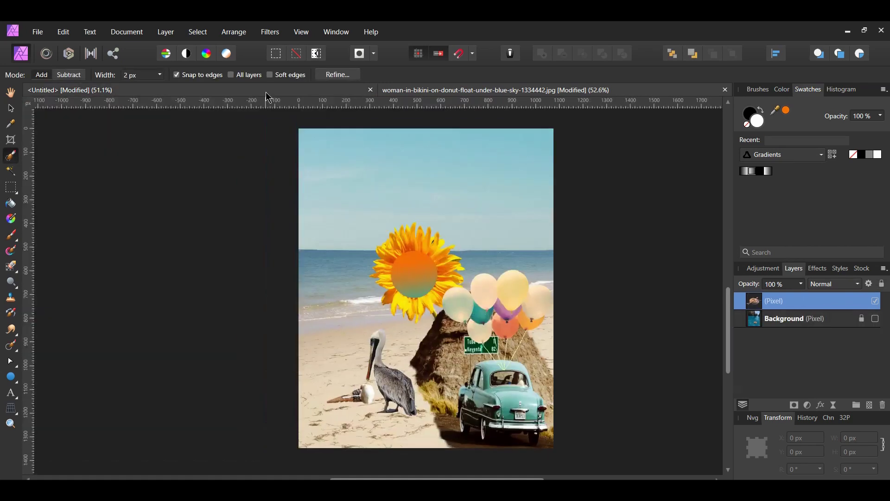
{"action": "key", "text": "v"}
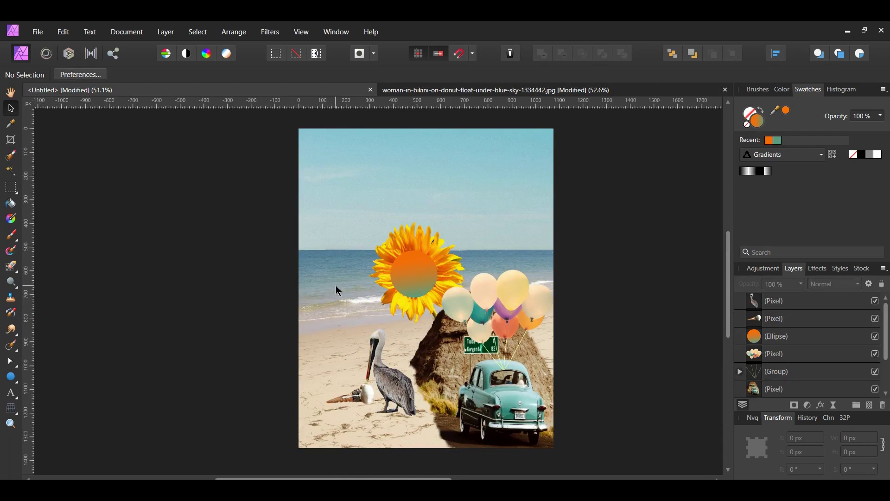
{"action": "key", "text": "ctrl+v"}
{"action": "left_click_drag", "start_coordinate": [483, 226], "coordinate": [339, 258]}
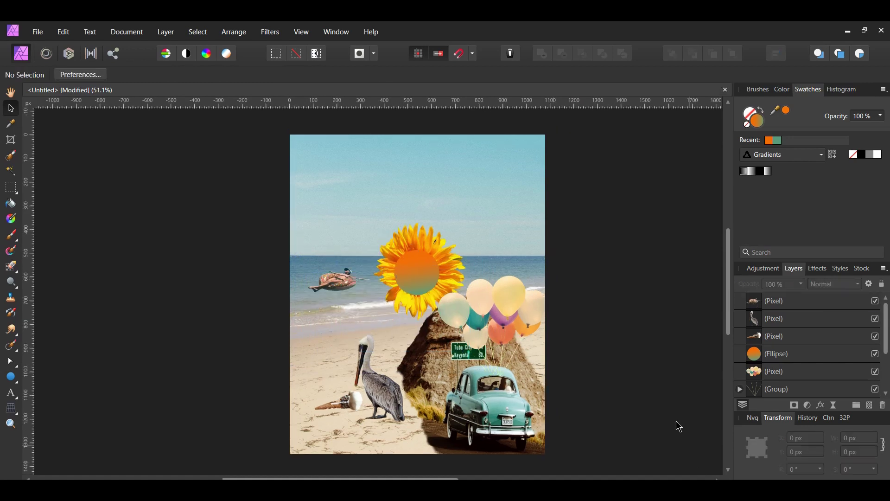
- Draw an unfilled rectangle about 1049 × 1297 px just inside the canvas edges
{"action": "left_click", "coordinate": [17, 381]}
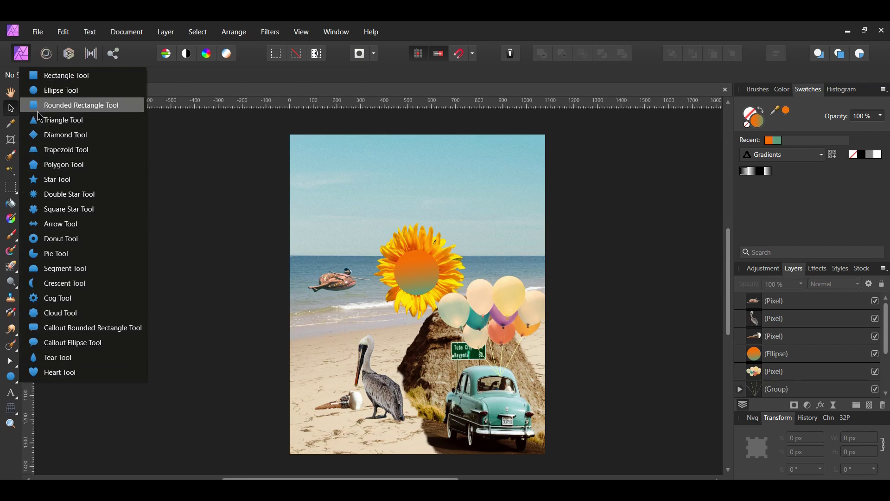
{"action": "left_click", "coordinate": [48, 77]}
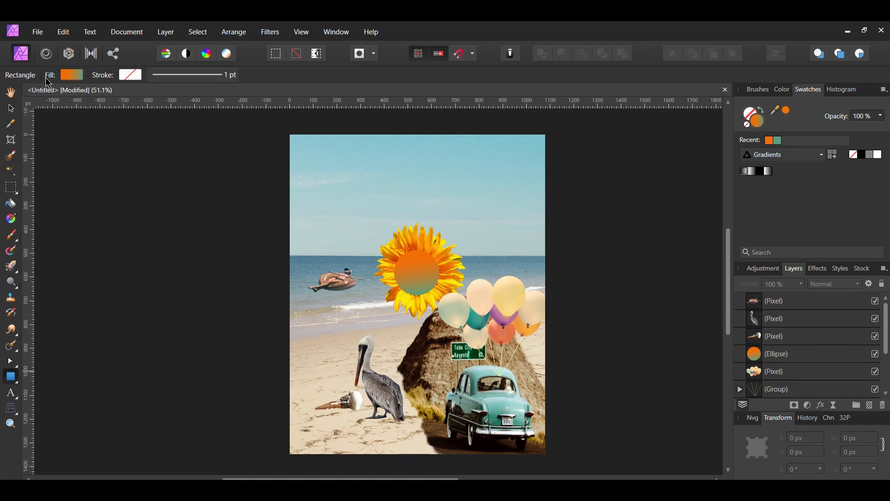
{"action": "left_click_drag", "start_coordinate": [293, 140], "coordinate": [543, 448]}
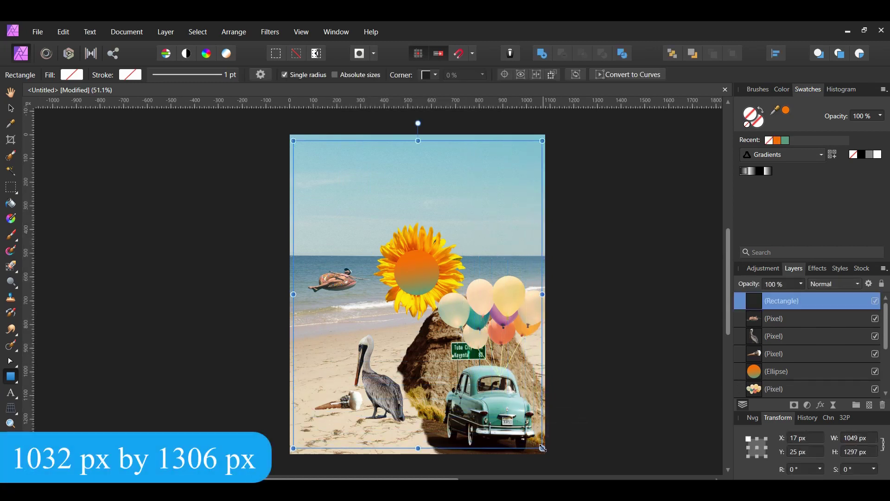
- Set the rectangle's width to 1032 px and its height to 1306 px
{"action": "left_click", "coordinate": [863, 438]}
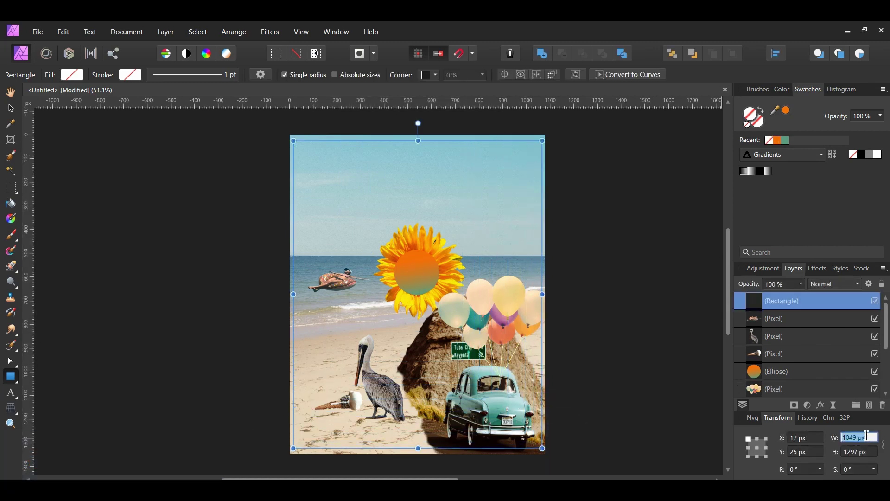
{"action": "type", "text": "1032"}
{"action": "key", "text": "Tab"}
{"action": "type", "text": "1306"}
{"action": "key", "text": "Return"}
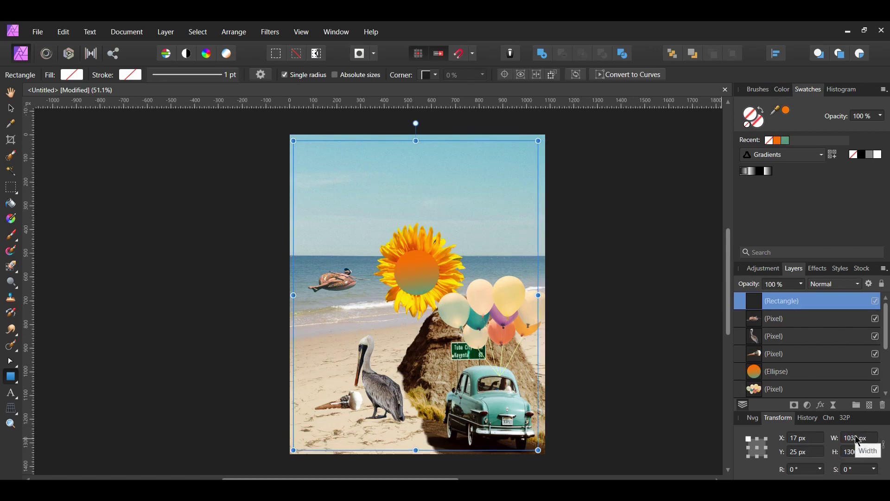
- Set the rectangle's stroke width to 5 pt
{"action": "left_click", "coordinate": [231, 79]}
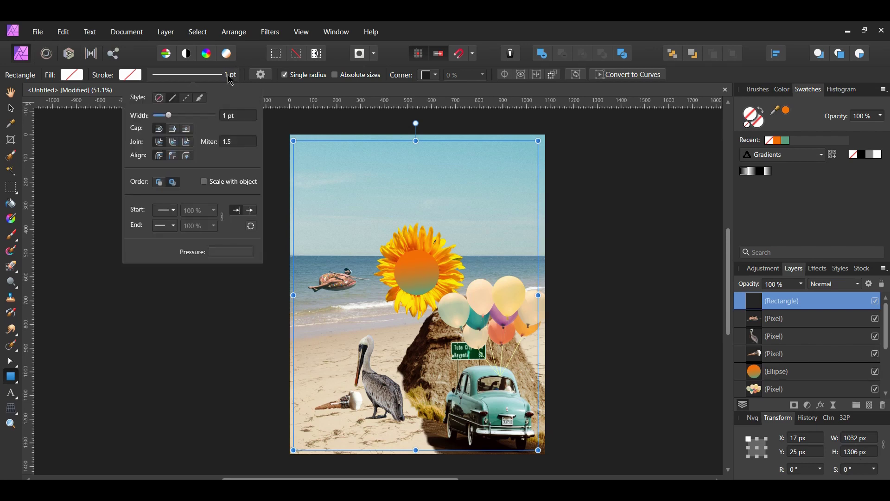
{"action": "left_click", "coordinate": [237, 115]}
{"action": "type", "text": "5"}
{"action": "key", "text": "Return"}
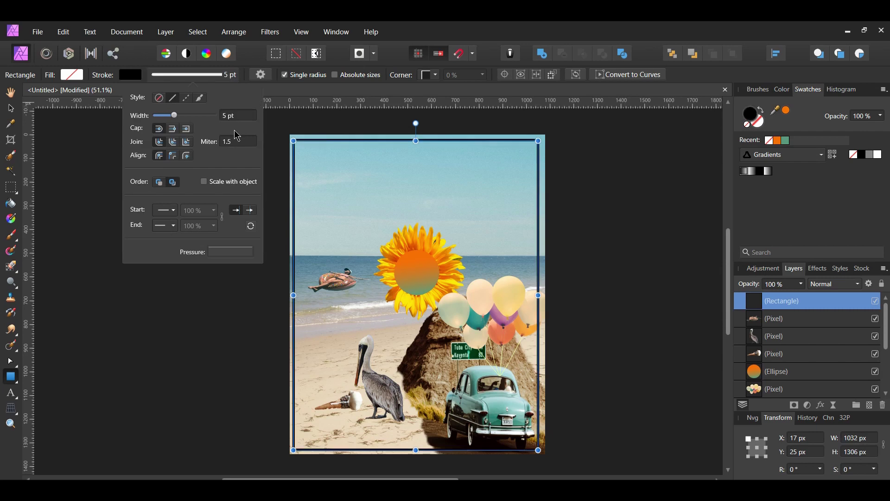
- Set the rectangle's stroke colour to hex 934E85
{"action": "double_click", "coordinate": [753, 120]}
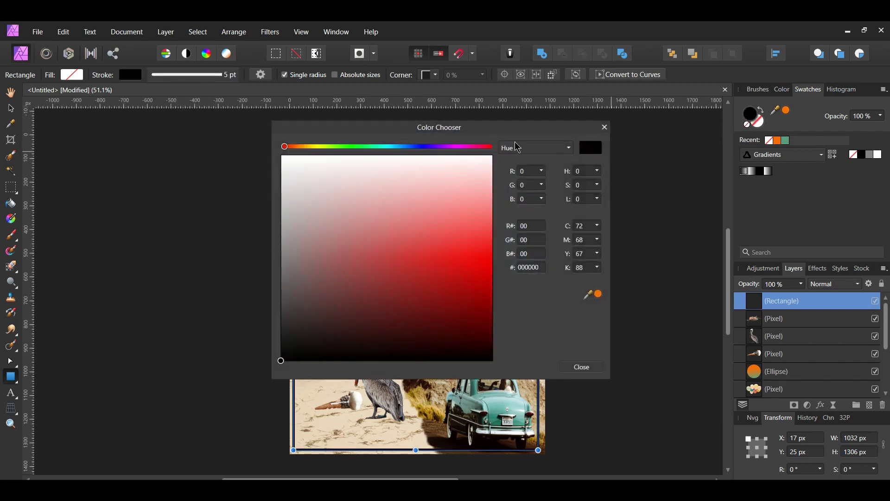
{"action": "mouse_move", "coordinate": [507, 133]}
{"action": "left_mouse_down"}
{"action": "mouse_move", "coordinate": [681, 176]}
{"action": "mouse_move", "coordinate": [757, 152]}
{"action": "left_mouse_up"}
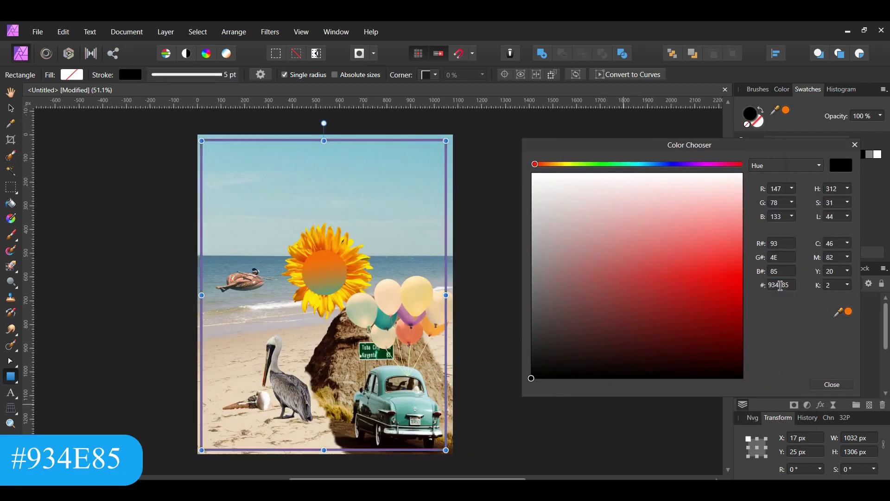
{"action": "key", "text": "Return"}
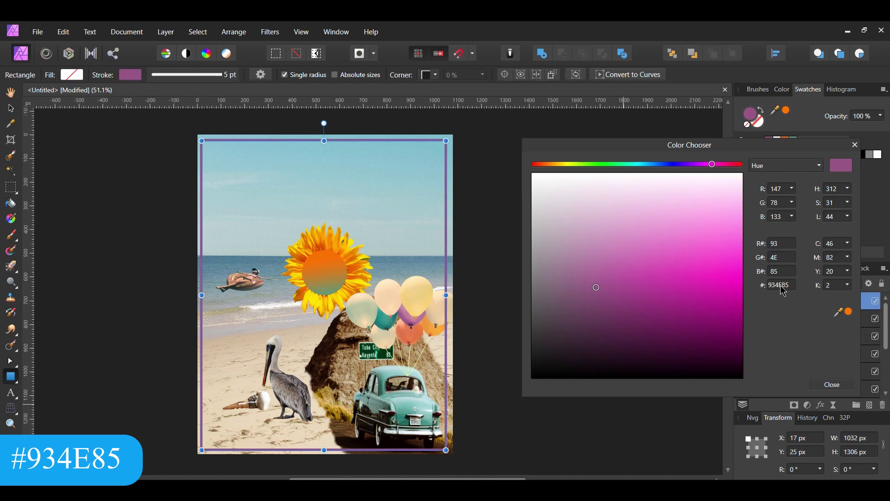
{"action": "left_click", "coordinate": [831, 384]}
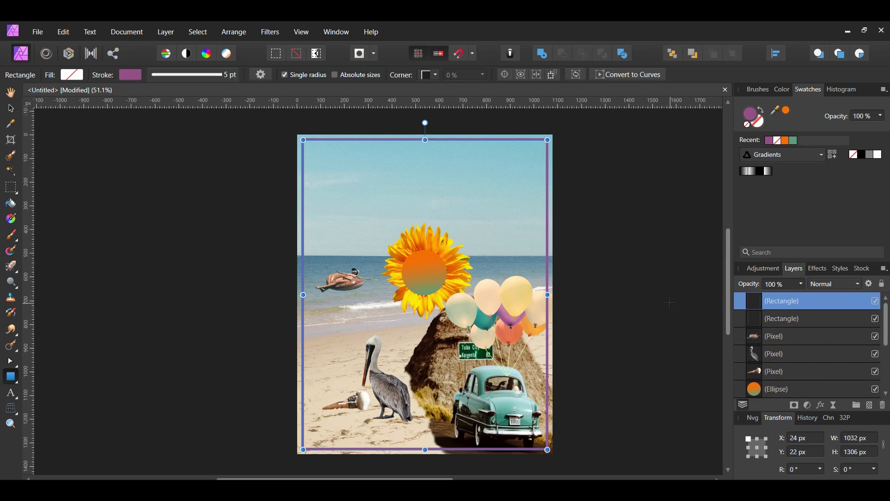
- Resize the duplicate rectangle to 967 px wide and 1224 px high
{"action": "left_click", "coordinate": [859, 435]}
{"action": "type", "text": "967"}
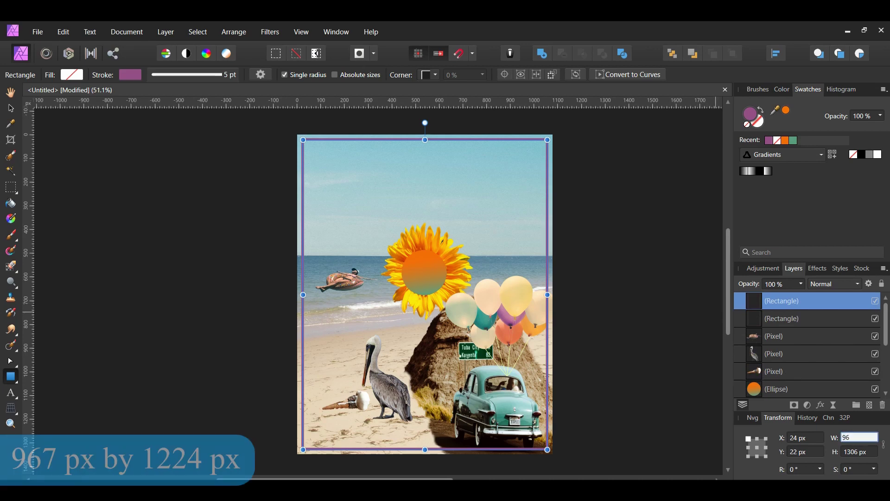
{"action": "left_click", "coordinate": [864, 455]}
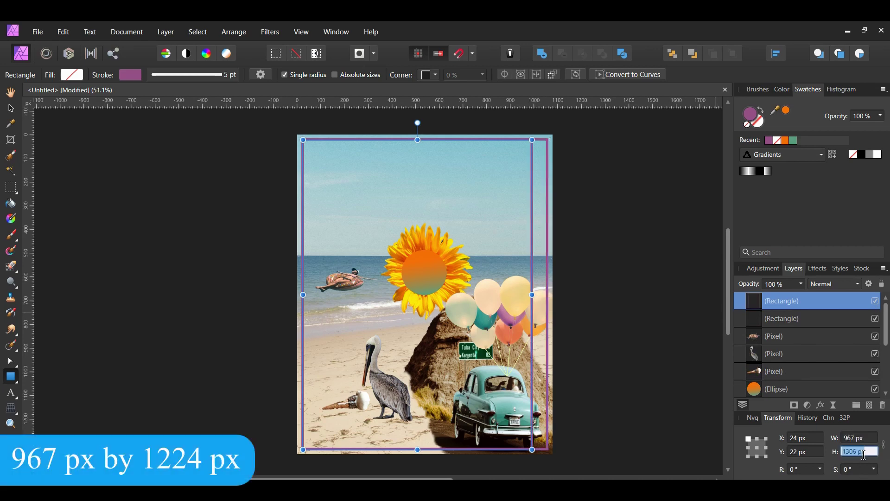
{"action": "type", "text": "1224"}
{"action": "key", "text": "Return"}
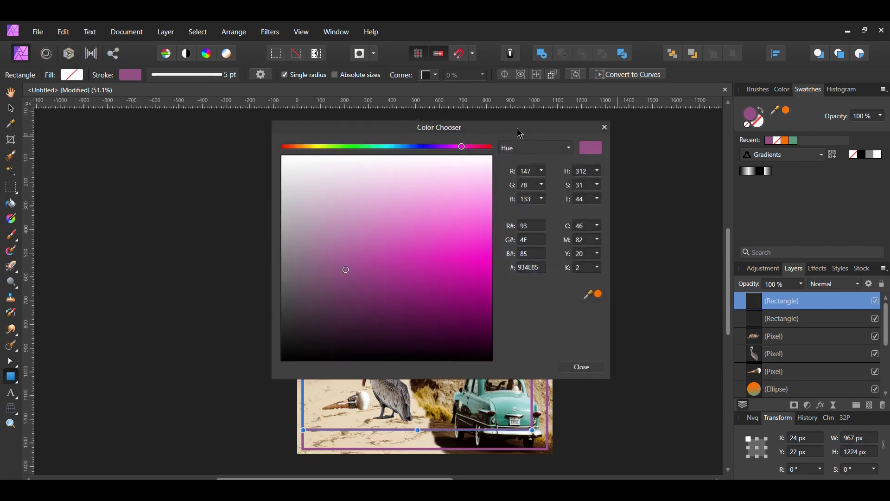
- Set the smaller rectangle's stroke colour to hex FFE901
{"action": "left_click_drag", "start_coordinate": [518, 128], "coordinate": [753, 143]}
{"action": "left_click", "coordinate": [769, 280]}
{"action": "type", "text": "FFE901"}
{"action": "key", "text": "Return"}
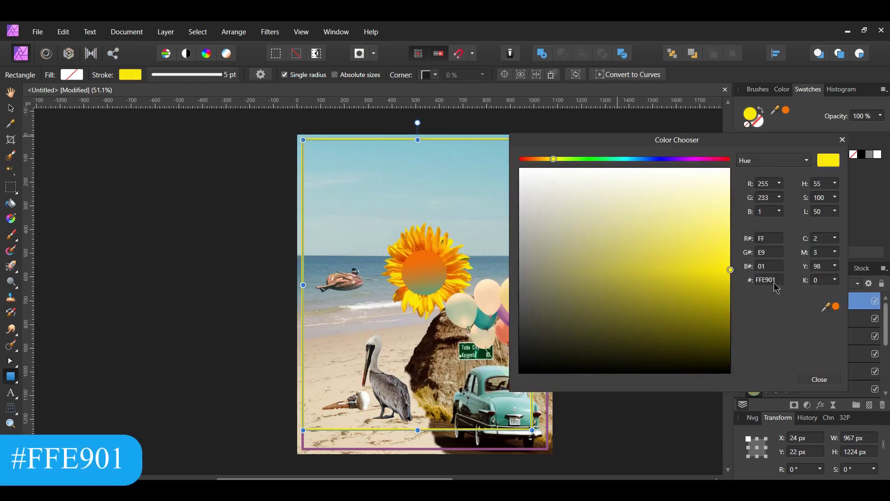
{"action": "left_click", "coordinate": [820, 379]}
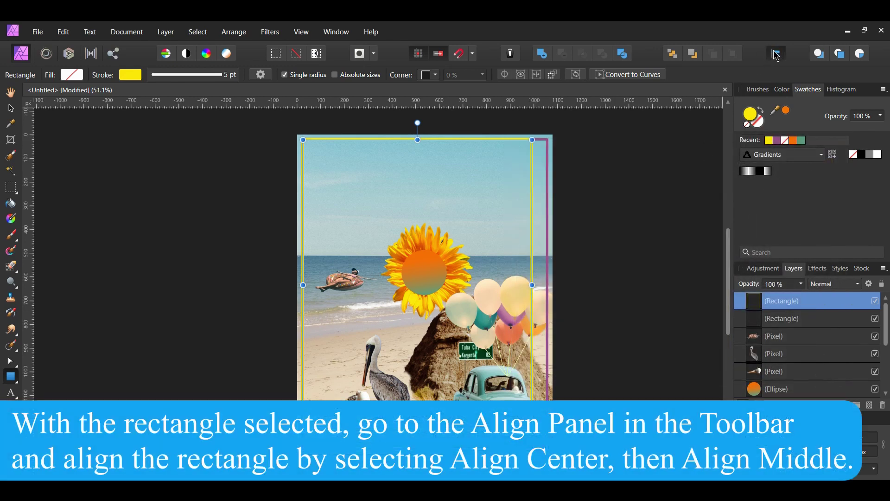
- Align the yellow rectangle to the horizontal center and vertical middle of the canvas
{"action": "left_click", "coordinate": [774, 54]}
{"action": "left_click", "coordinate": [799, 92]}
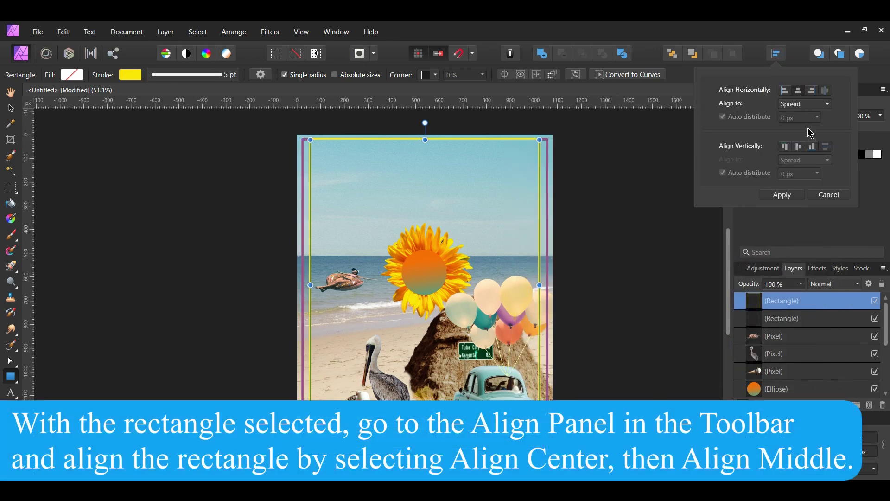
{"action": "left_click", "coordinate": [799, 146]}
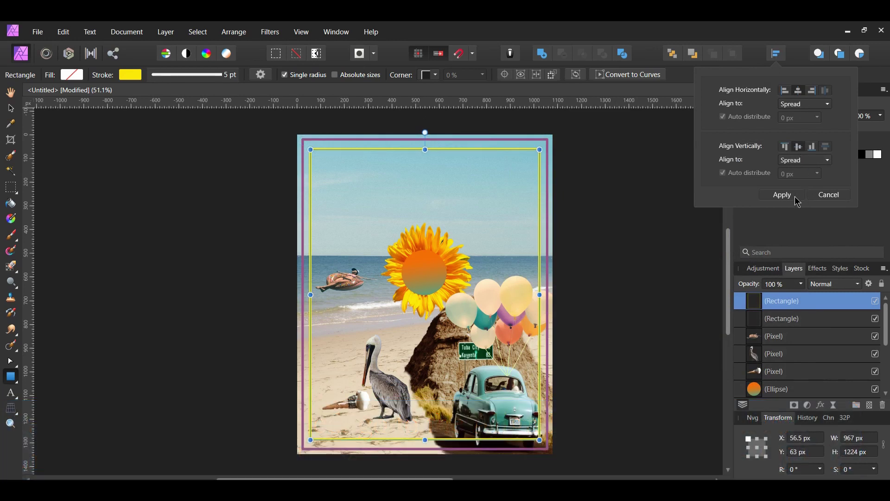
{"action": "left_click", "coordinate": [782, 195]}
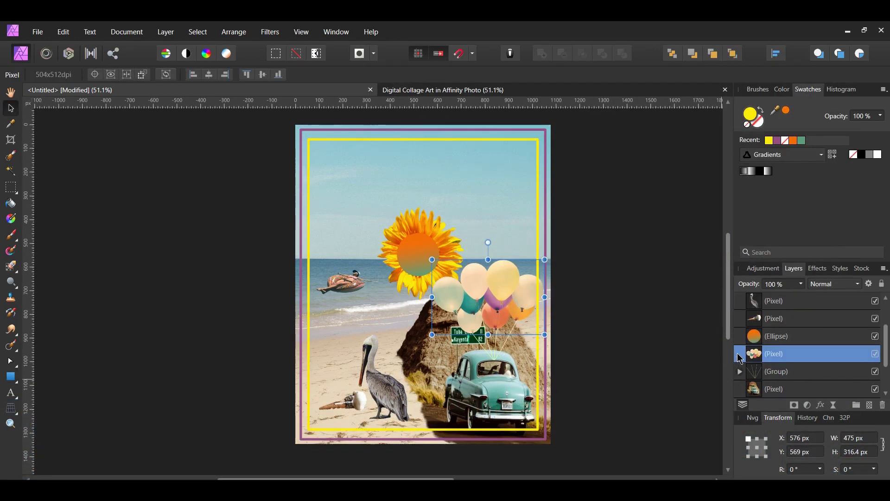
- Move the balloons layer above both rectangles so the balloons overlap the frame
{"action": "left_click_drag", "start_coordinate": [739, 359], "coordinate": [738, 293]}
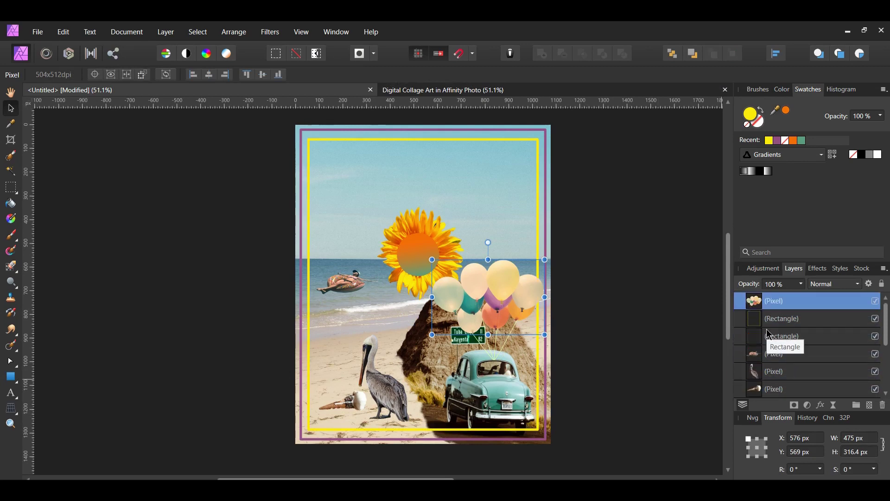
{"action": "left_click", "coordinate": [636, 205]}
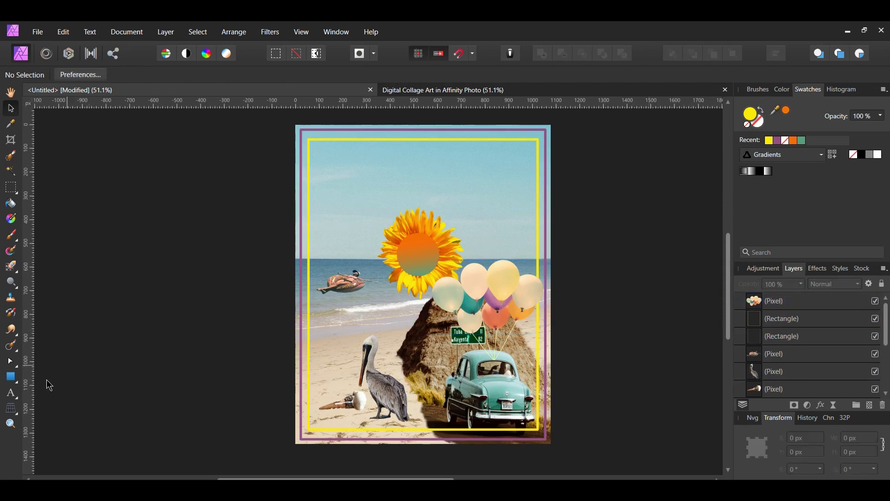
- Add the artistic text "Summer" at about 87 pt in the sky above the sunflower
{"action": "left_click", "coordinate": [9, 394]}
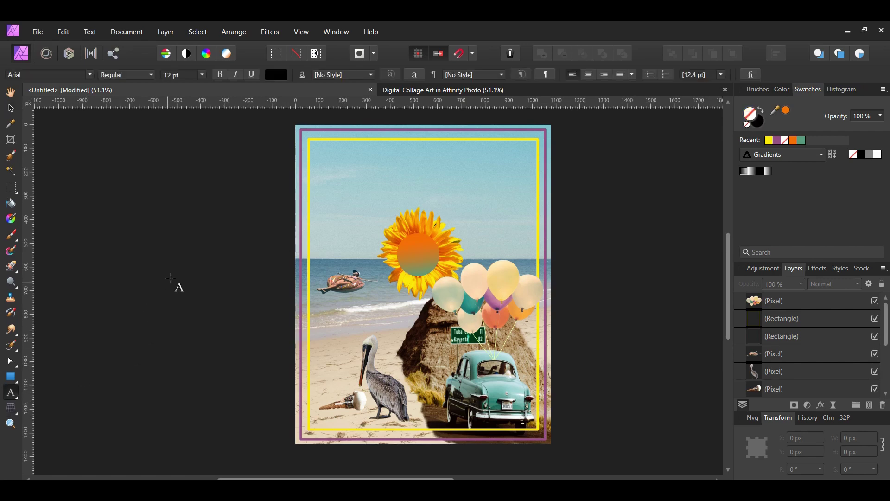
{"action": "left_click_drag", "start_coordinate": [330, 185], "coordinate": [351, 187]}
{"action": "type", "text": "Summer"}
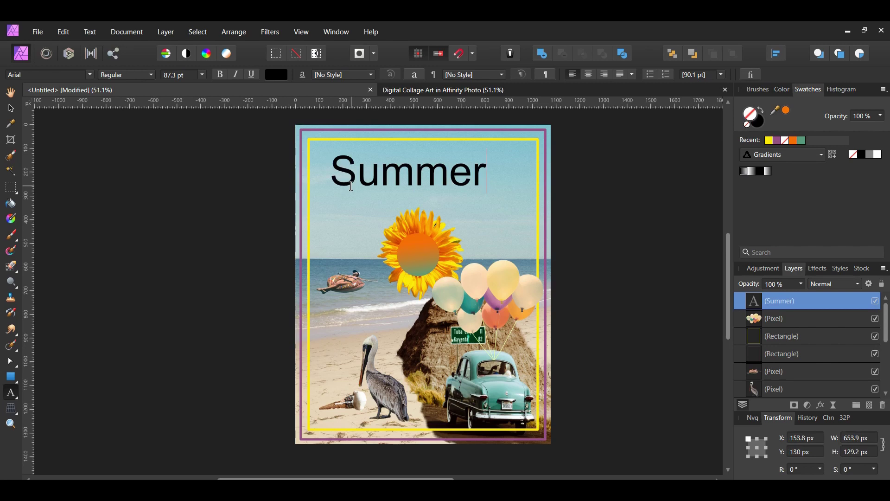
{"action": "key", "text": "Escape"}
- Duplicate the "Summer" text, place the copy directly below it and change its wording to "Time"
{"action": "key", "text": "ctrl+j"}
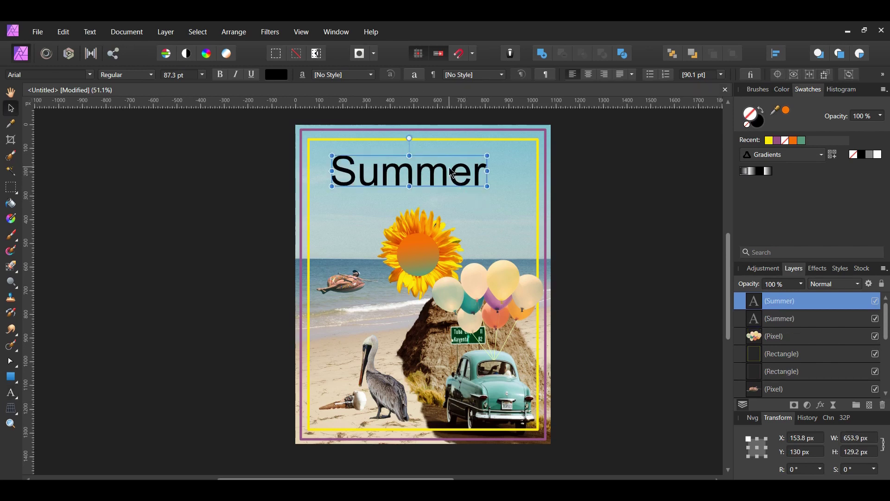
{"action": "left_click_drag", "start_coordinate": [451, 173], "coordinate": [446, 214]}
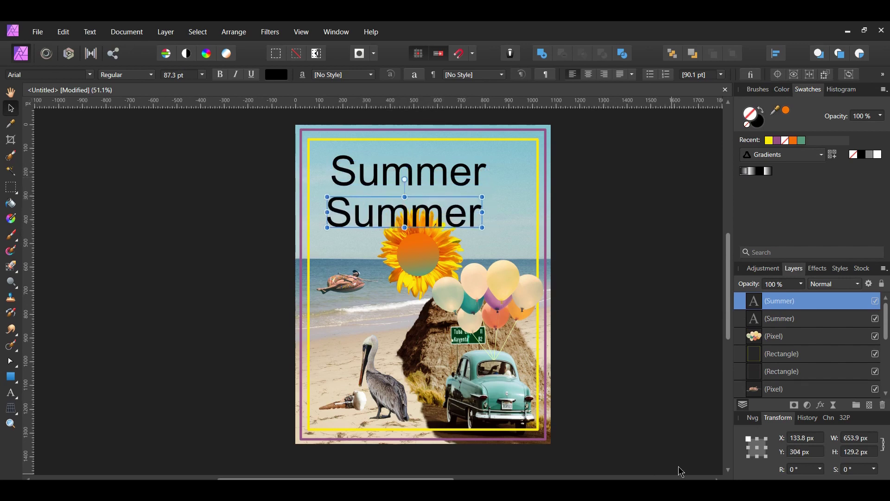
{"action": "key", "text": "t"}
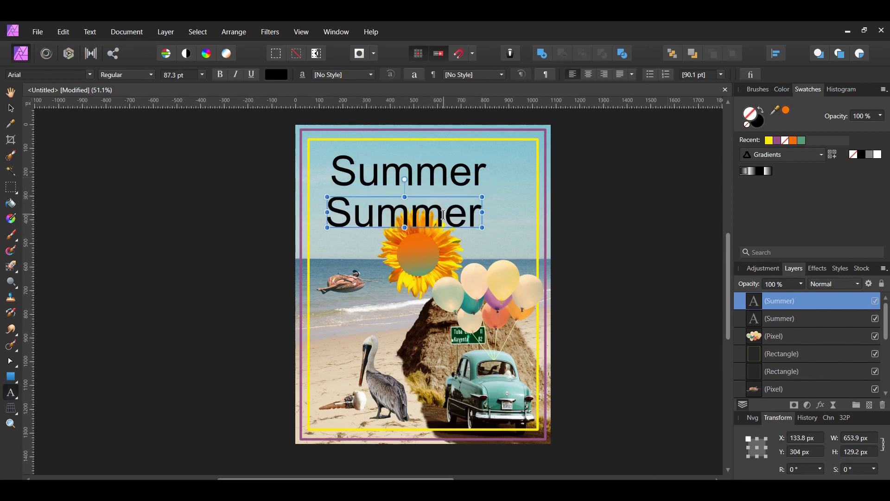
{"action": "double_click", "coordinate": [441, 215]}
{"action": "type", "text": "Time"}
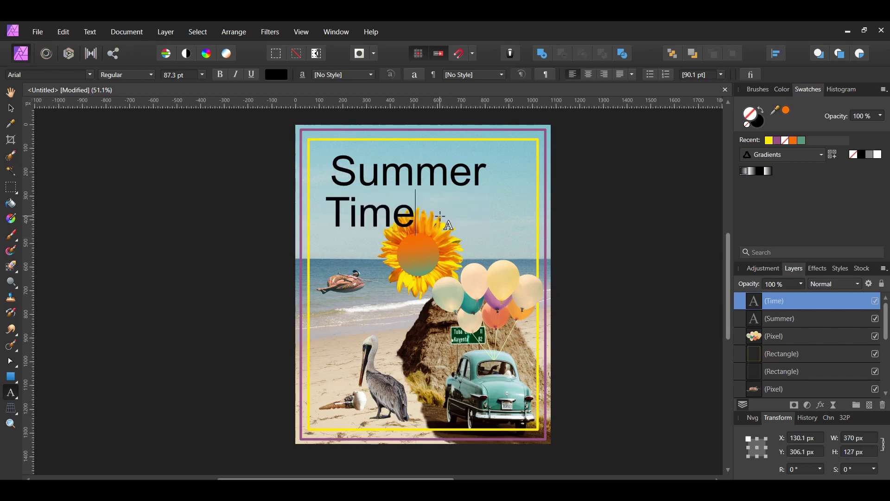
{"action": "key", "text": "Escape"}
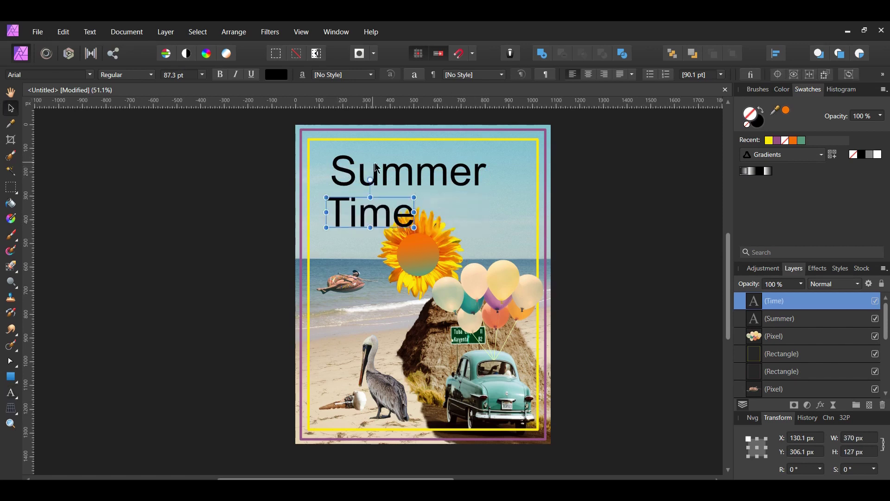
- Set both the "Summer" and "Time" texts to the Monbijoux Clownpiece font at 131 pt
{"action": "left_click", "coordinate": [408, 174], "text": "shift"}
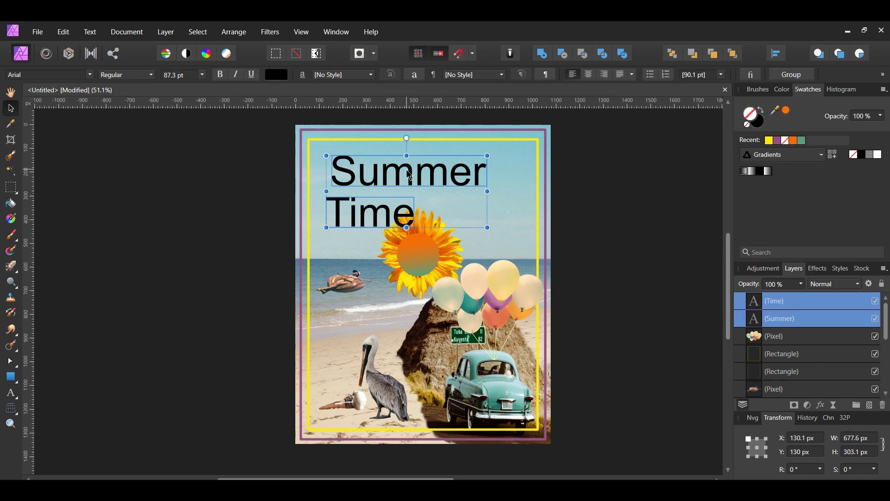
{"action": "left_click", "coordinate": [46, 74]}
{"action": "type", "text": "clown"}
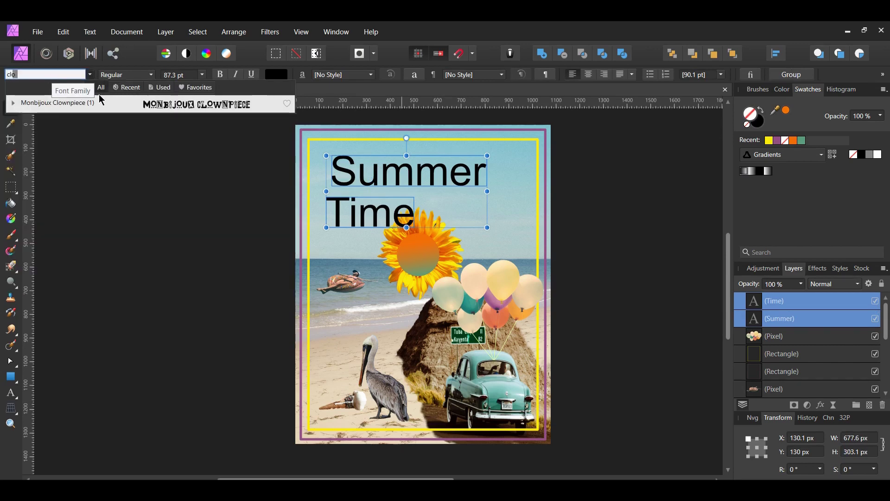
{"action": "left_click", "coordinate": [148, 106]}
{"action": "left_click", "coordinate": [148, 107]}
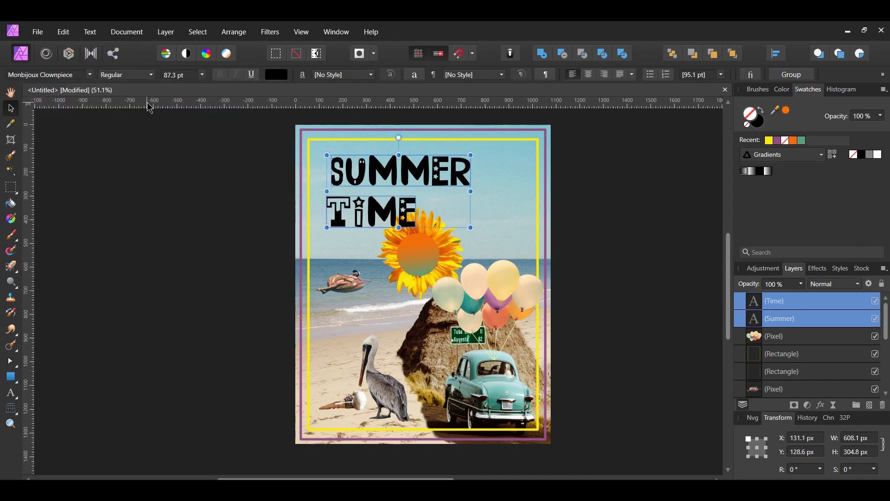
{"action": "left_click", "coordinate": [165, 75]}
{"action": "type", "text": "131"}
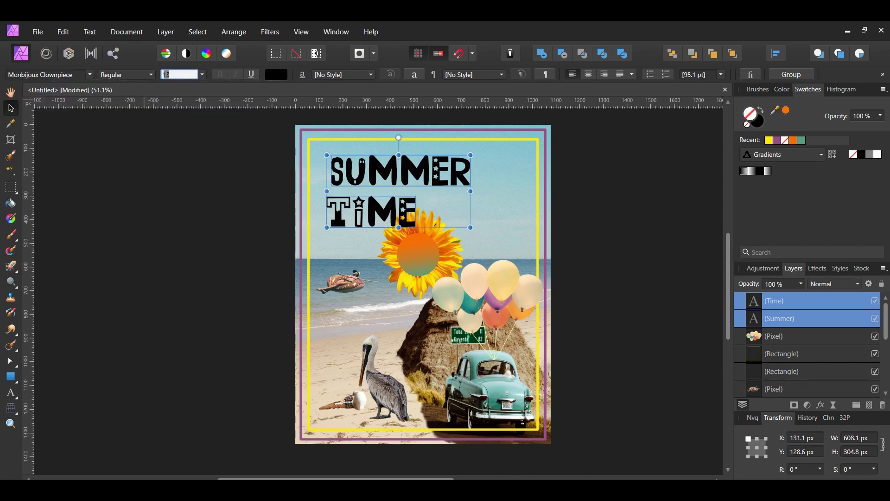
{"action": "key", "text": "Return"}
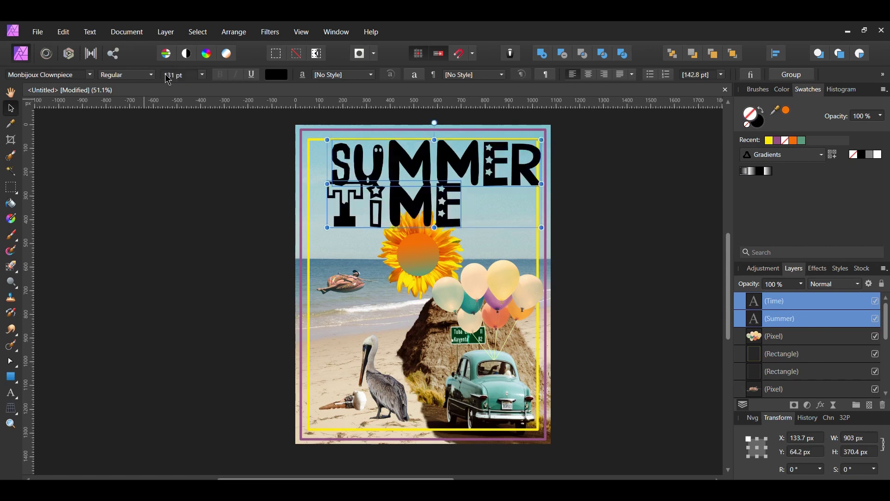
- Convert both words to curves and move the letters "Ti" to the left of the sunflower
{"action": "right_click", "coordinate": [420, 209]}
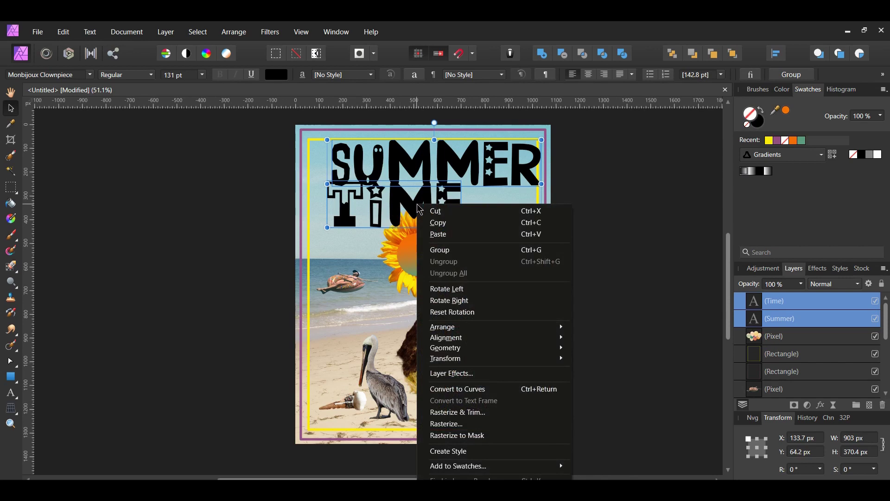
{"action": "left_click", "coordinate": [476, 390]}
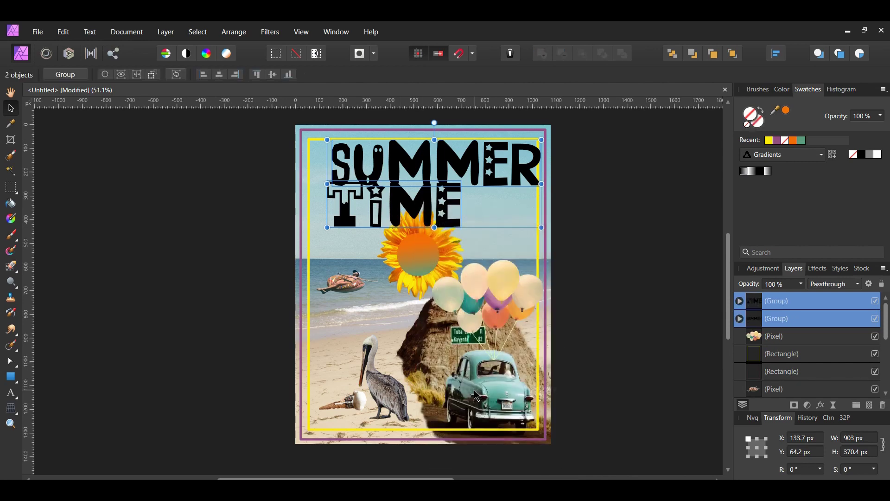
{"action": "double_click", "coordinate": [361, 242]}
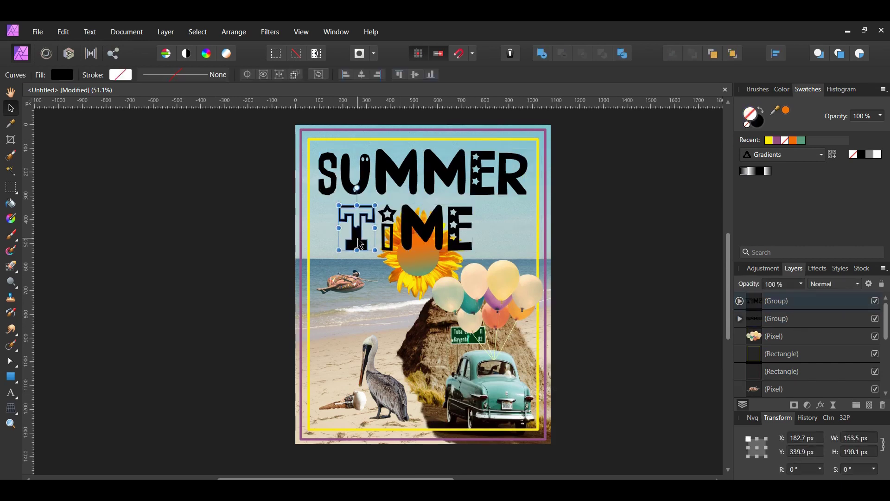
{"action": "left_click", "coordinate": [388, 243], "text": "shift"}
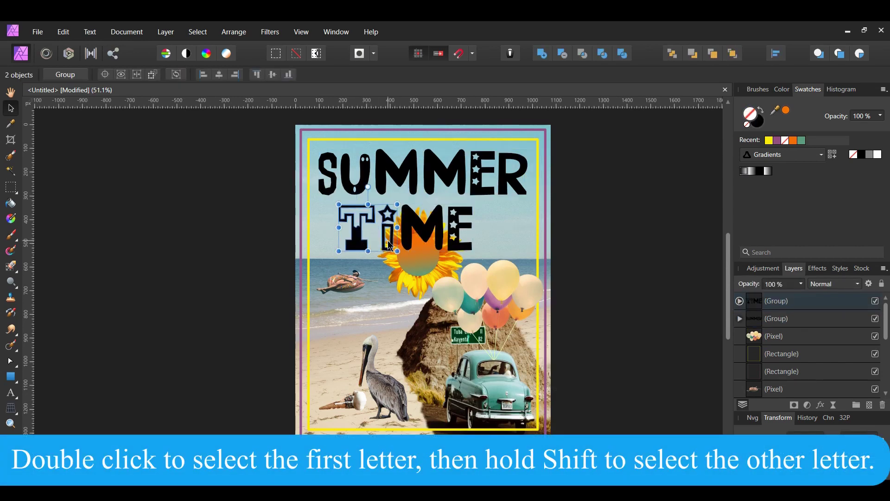
{"action": "left_click_drag", "start_coordinate": [358, 235], "coordinate": [334, 241]}
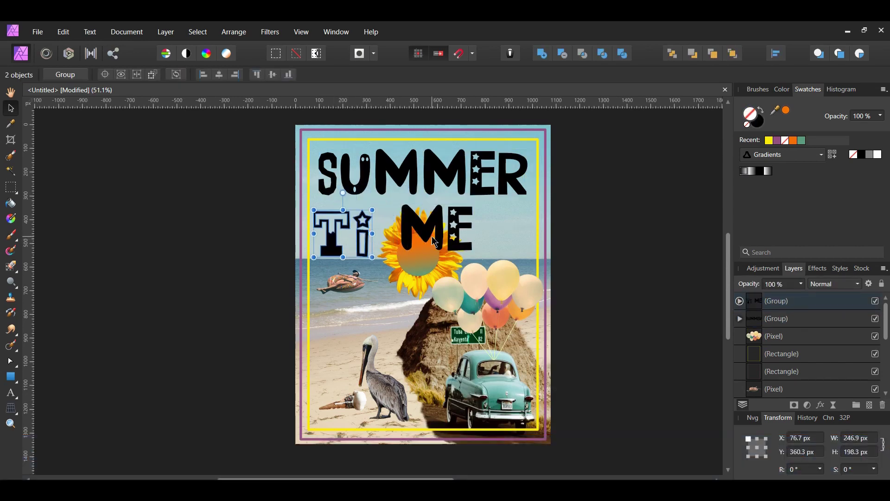
- Move the letters "ME" together to the right of the sunflower, clear of its petals
{"action": "left_click", "coordinate": [455, 233]}
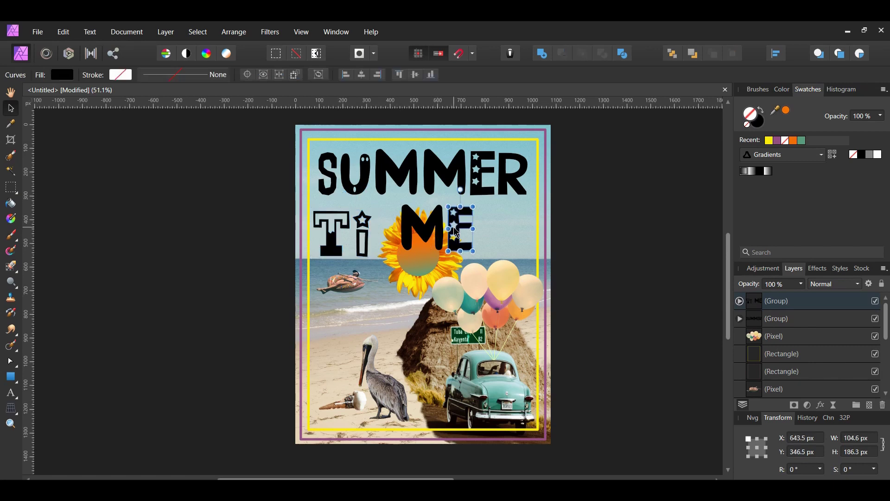
{"action": "left_click", "coordinate": [428, 232], "text": "shift"}
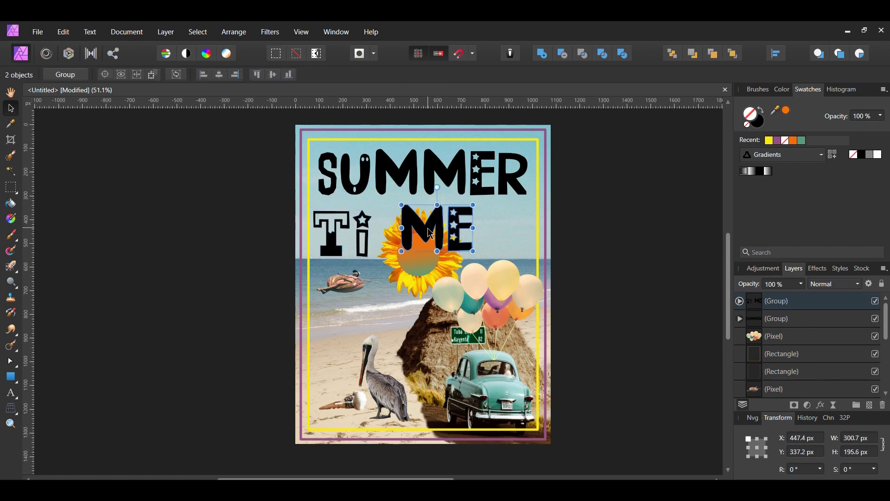
{"action": "left_click_drag", "start_coordinate": [429, 231], "coordinate": [491, 238]}
{"action": "left_click", "coordinate": [656, 427]}
- Fill the letter "S" of "Summer" with the colour 449F8E and clear the selection
{"action": "scroll", "coordinate": [656, 427], "scroll_direction": "up", "scroll_amount": 1}
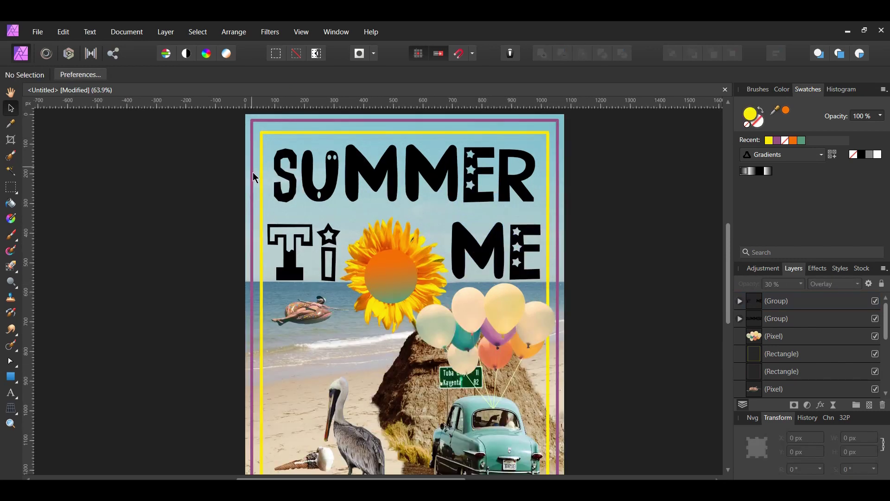
{"action": "left_click", "coordinate": [283, 203]}
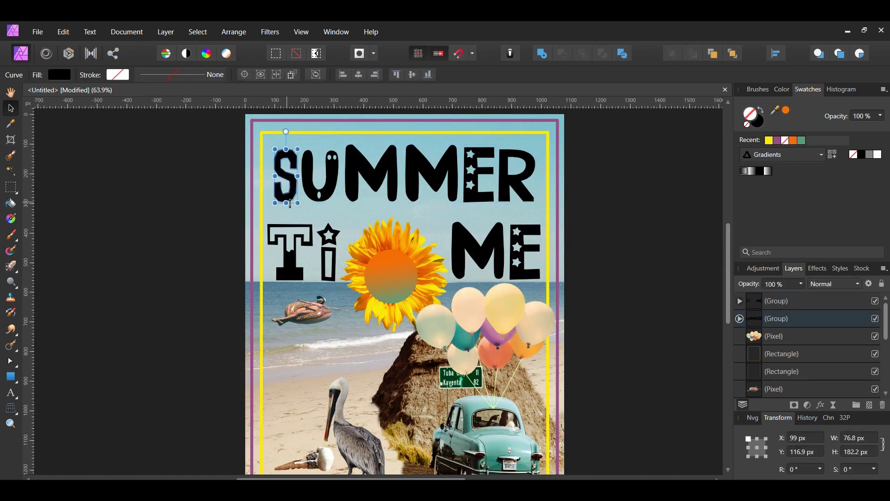
{"action": "double_click", "coordinate": [756, 124]}
{"action": "left_click", "coordinate": [761, 269]}
{"action": "type", "text": "449F8E"}
{"action": "key", "text": "Return"}
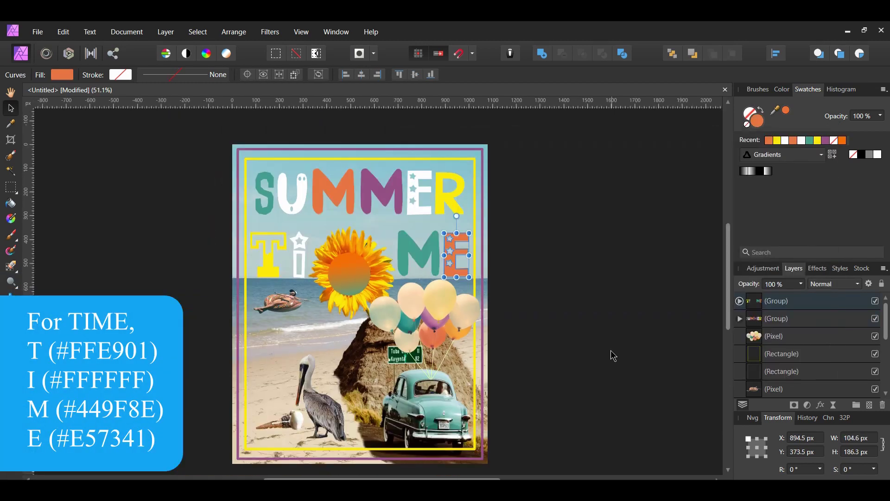
{"action": "left_click", "coordinate": [614, 355]}
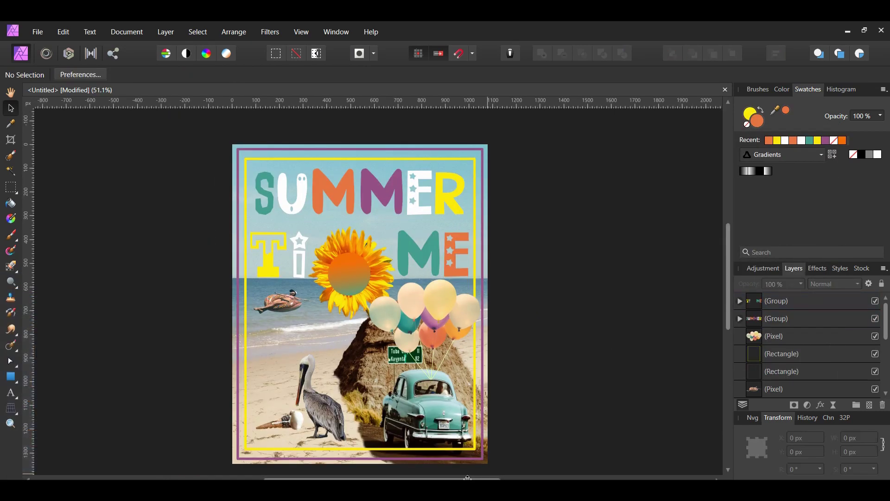
- Open the seagull photo auto-focus-photography-of-flying-white-bird-during-daytime-162165 from the Scrapbook Pics folder
{"action": "left_click", "coordinate": [40, 34]}
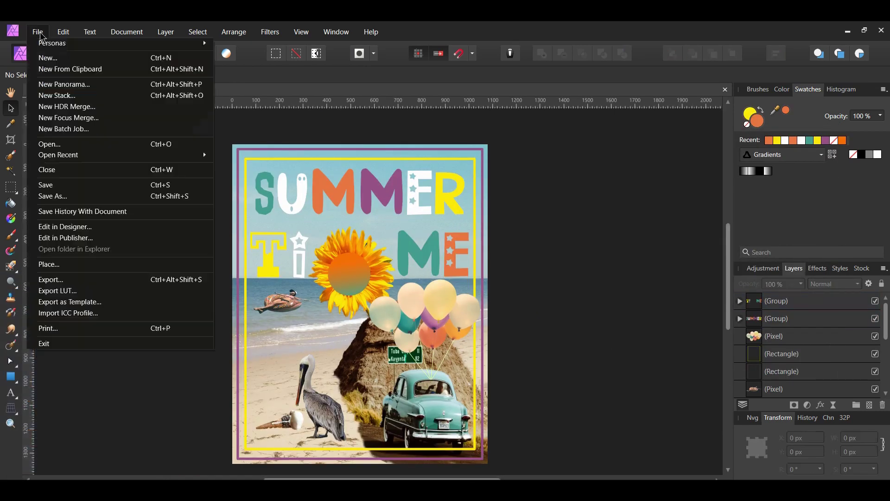
{"action": "left_click", "coordinate": [79, 144]}
{"action": "left_click", "coordinate": [471, 241]}
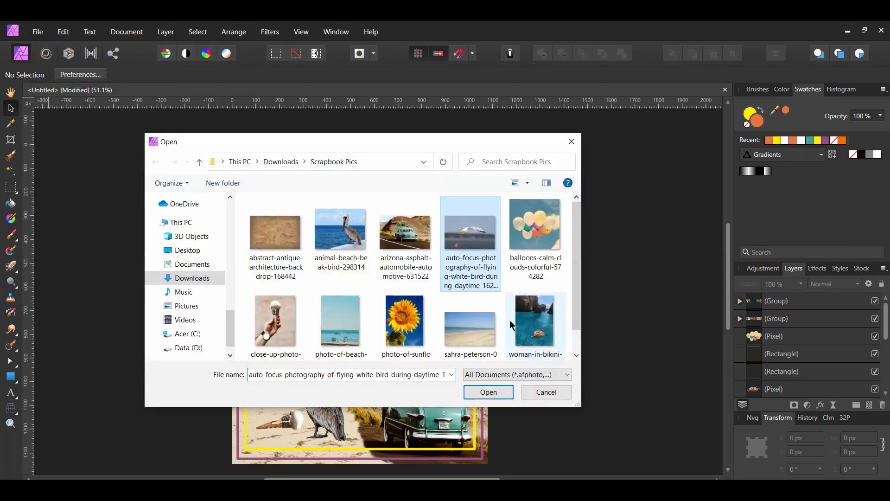
{"action": "left_click", "coordinate": [497, 388]}
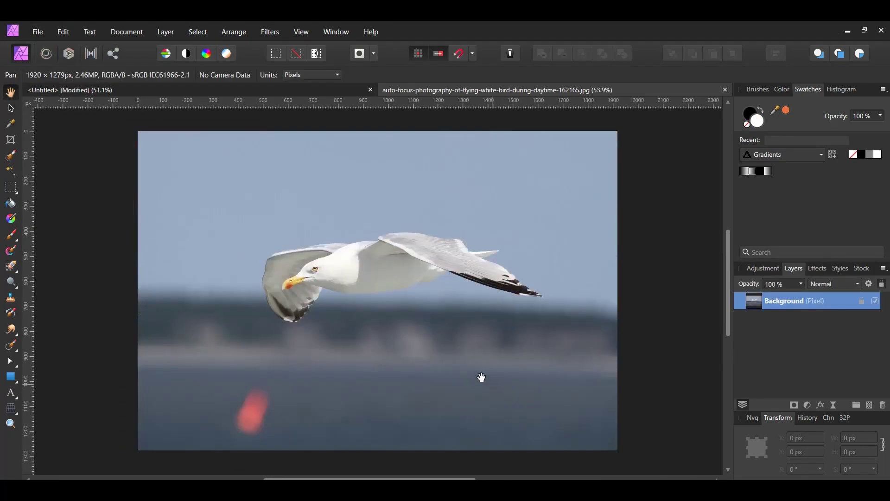
- Select the whole flying seagull with the Selection Brush, finishing with a brush width of 75.1 px
{"action": "left_click", "coordinate": [15, 161]}
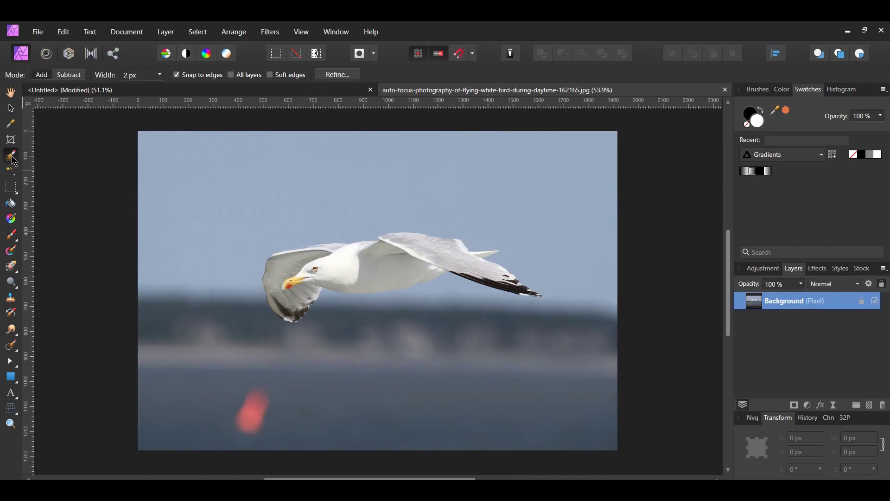
{"action": "key", "text": "bracketright"}
{"action": "key", "text": "bracketright"}
{"action": "key", "text": "bracketright"}
{"action": "key", "text": "bracketright"}
{"action": "key", "text": "bracketright"}
{"action": "key", "text": "bracketright"}
{"action": "key", "text": "bracketright"}
{"action": "key", "text": "bracketright"}
{"action": "mouse_move", "coordinate": [295, 281]}
{"action": "left_mouse_down"}
{"action": "mouse_move", "coordinate": [407, 254]}
{"action": "mouse_move", "coordinate": [445, 255]}
{"action": "mouse_move", "coordinate": [516, 282]}
{"action": "left_mouse_up"}
{"action": "key", "text": "bracketleft"}
{"action": "key", "text": "bracketleft"}
{"action": "key", "text": "bracketleft"}
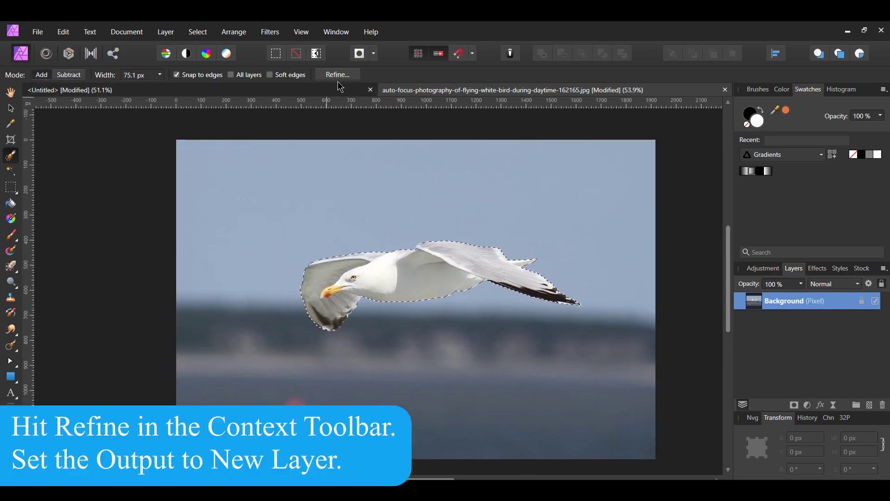
- Refine the seagull selection and output it as a new layer
{"action": "left_click", "coordinate": [337, 75]}
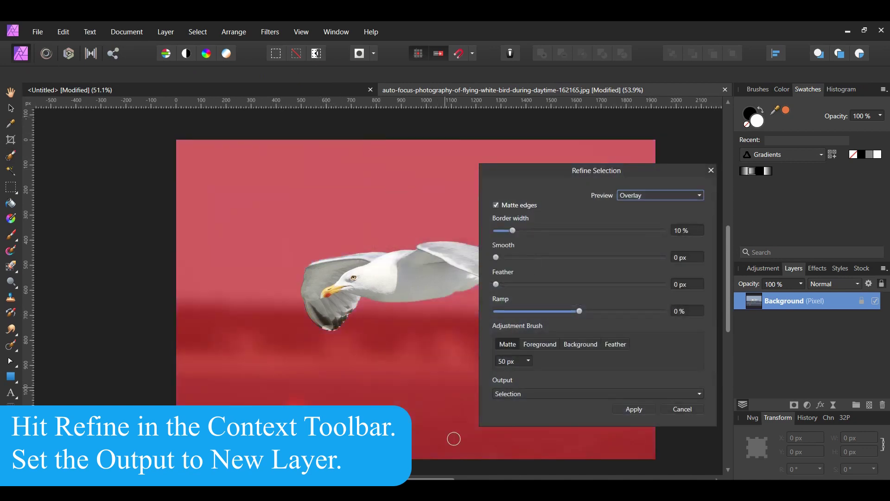
{"action": "scroll", "coordinate": [449, 406], "scroll_direction": "right", "scroll_amount": 5}
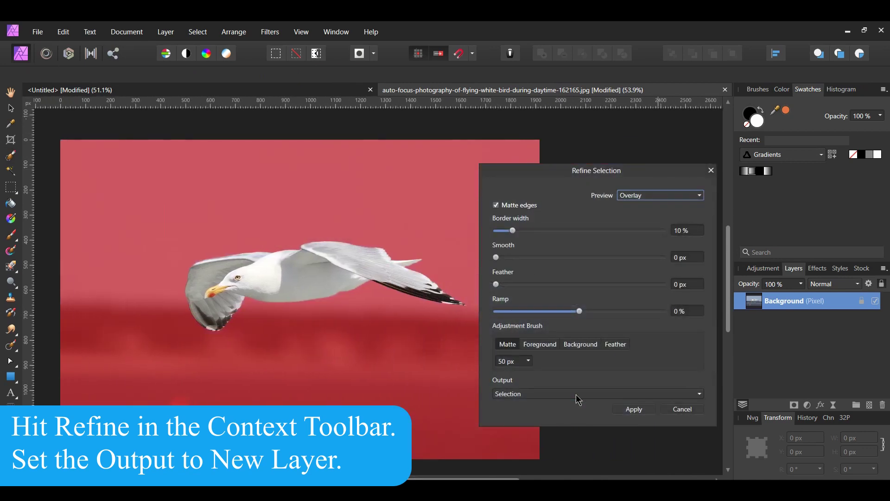
{"action": "left_click", "coordinate": [578, 399]}
{"action": "left_click", "coordinate": [561, 433]}
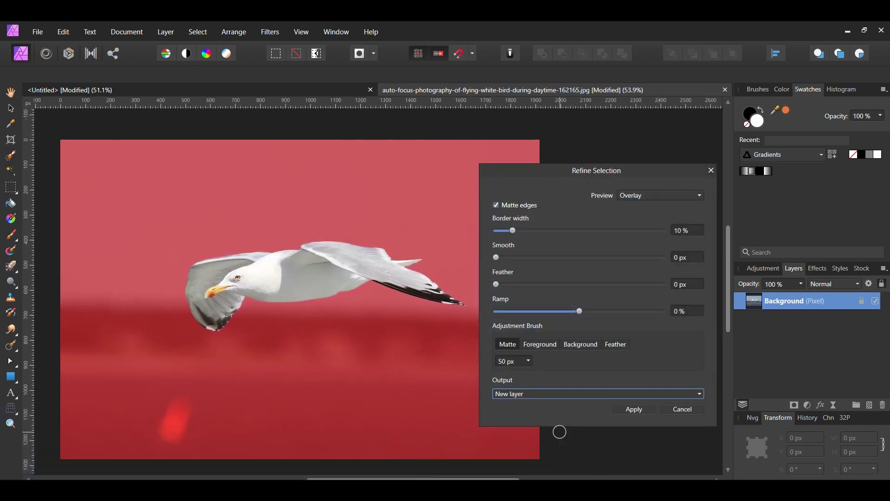
{"action": "left_click", "coordinate": [635, 408]}
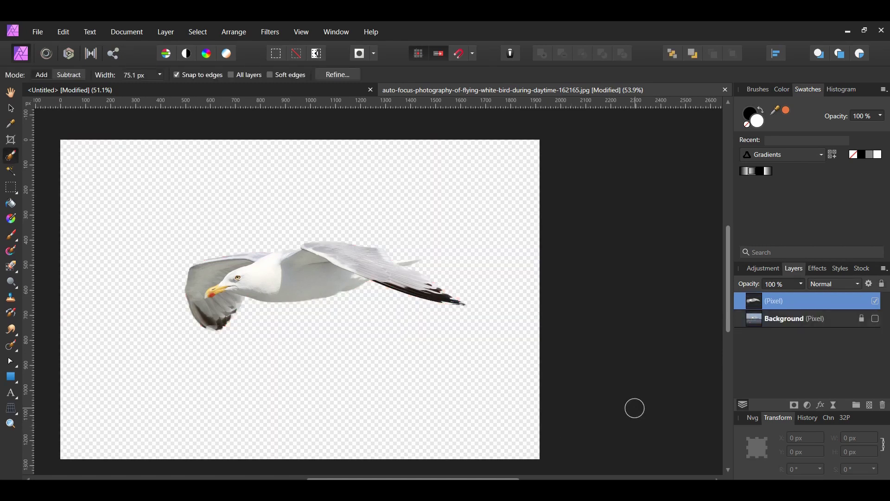
- Paste the cut-out seagull into the collage document and place it, scaled down, just above the letters "ME"
{"action": "left_click", "coordinate": [178, 97]}
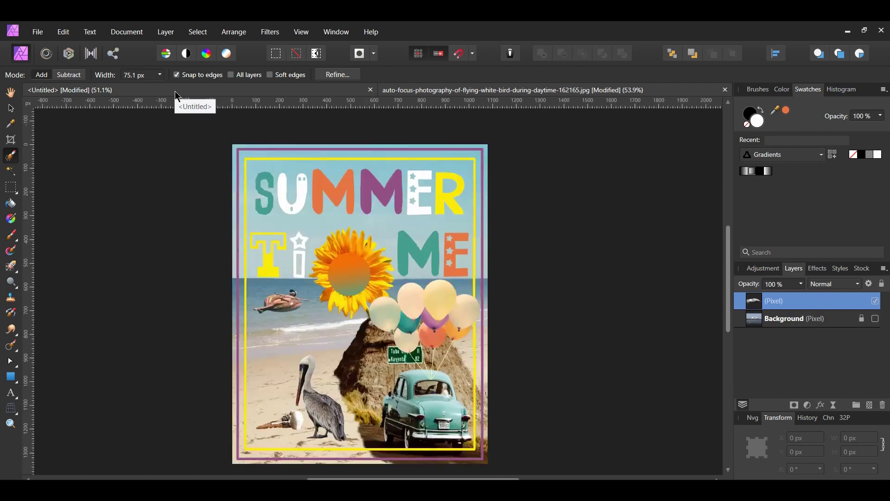
{"action": "key", "text": "ctrl+v"}
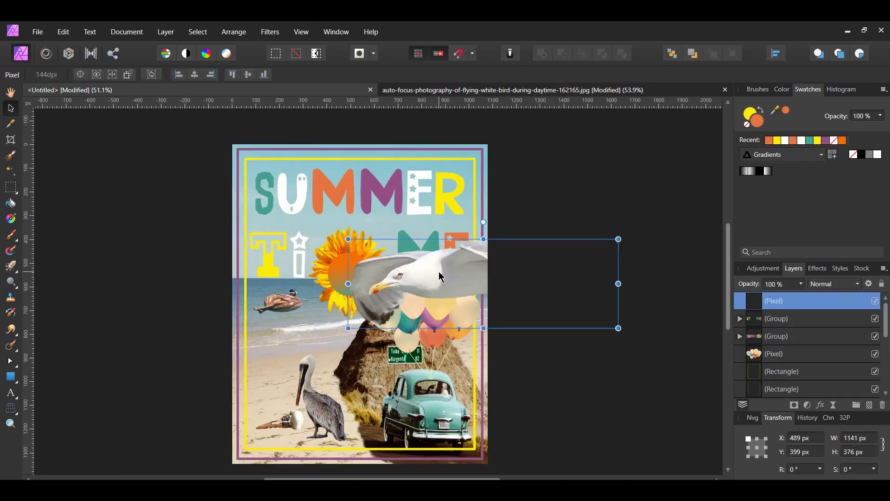
{"action": "left_click_drag", "start_coordinate": [440, 277], "coordinate": [380, 236]}
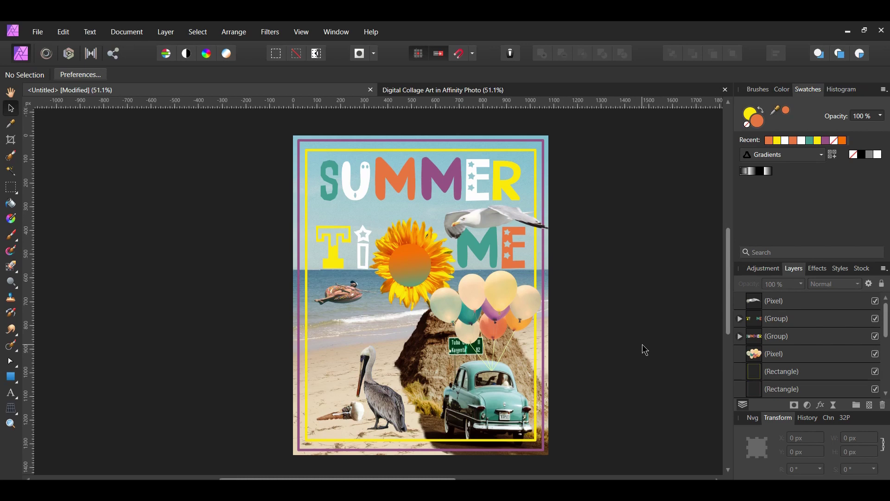
- Place the image abstract-antique-architecture-backdrop-168442 as the uppermost layer, large enough to cover the whole canvas
{"action": "left_click", "coordinate": [47, 37]}
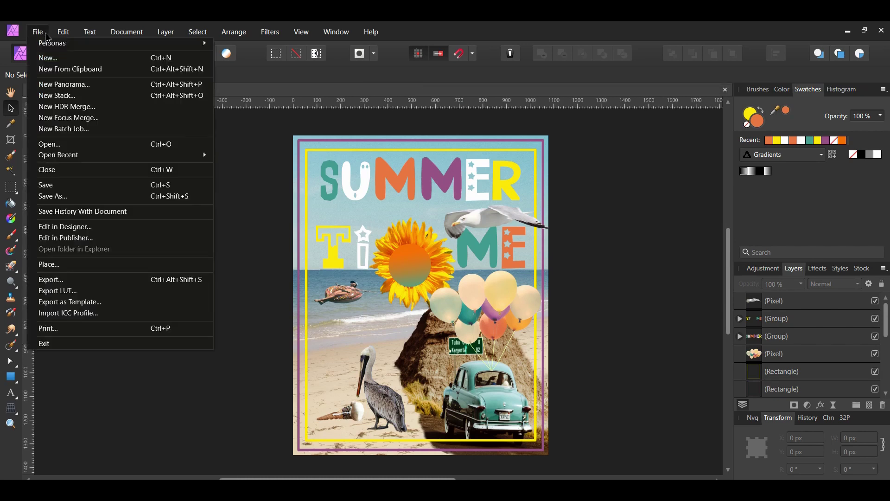
{"action": "left_click", "coordinate": [70, 265]}
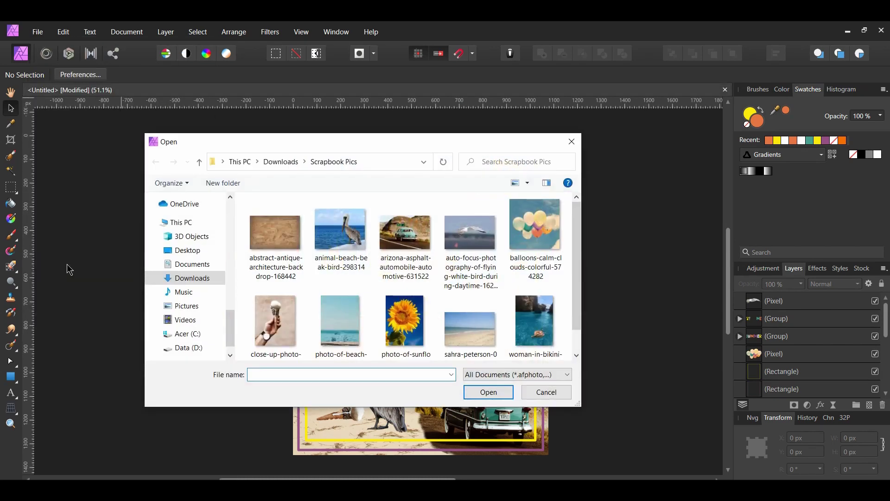
{"action": "left_click", "coordinate": [273, 243]}
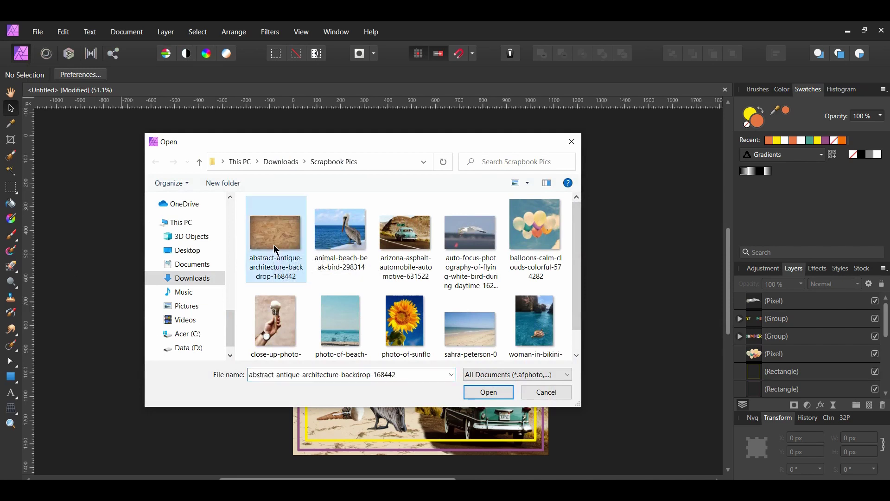
{"action": "left_click", "coordinate": [488, 392]}
{"action": "scroll", "coordinate": [270, 151], "scroll_direction": "down", "scroll_amount": 1}
{"action": "left_click_drag", "start_coordinate": [288, 137], "coordinate": [545, 426]}
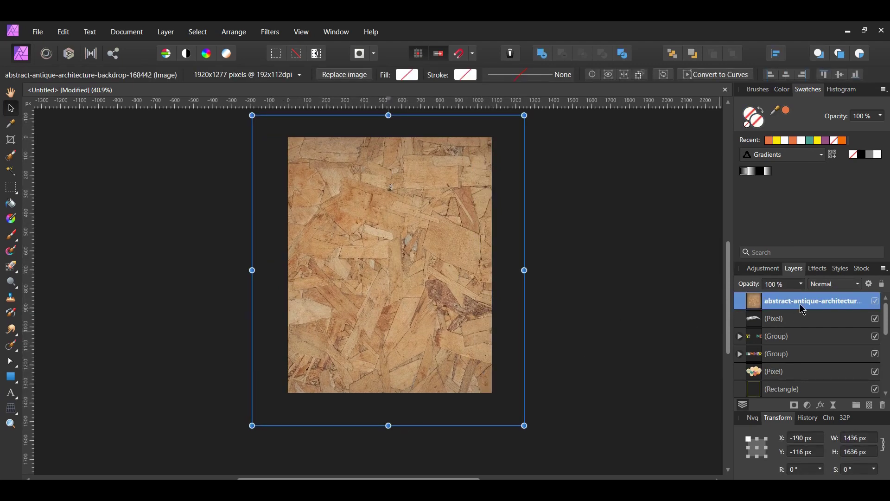
- Set the wood texture layer to 30% opacity and the Overlay blend mode
{"action": "left_click", "coordinate": [793, 291]}
{"action": "type", "text": "30"}
{"action": "key", "text": "Return"}
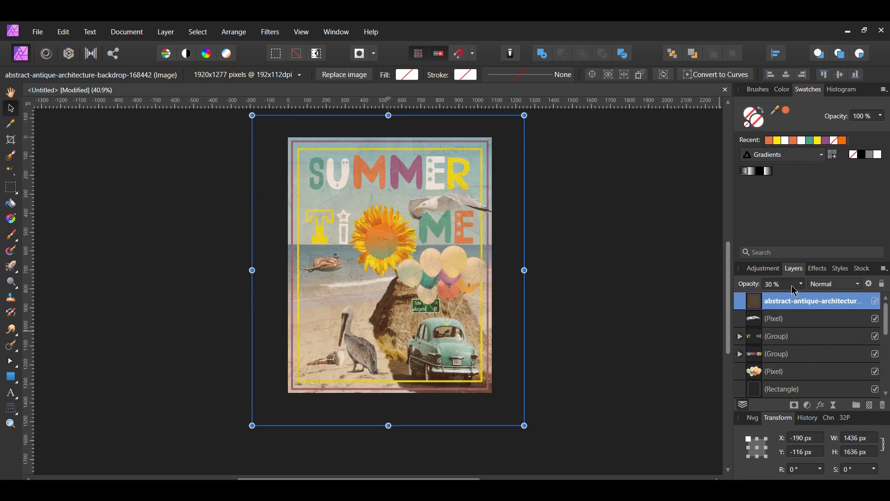
{"action": "left_click", "coordinate": [831, 287]}
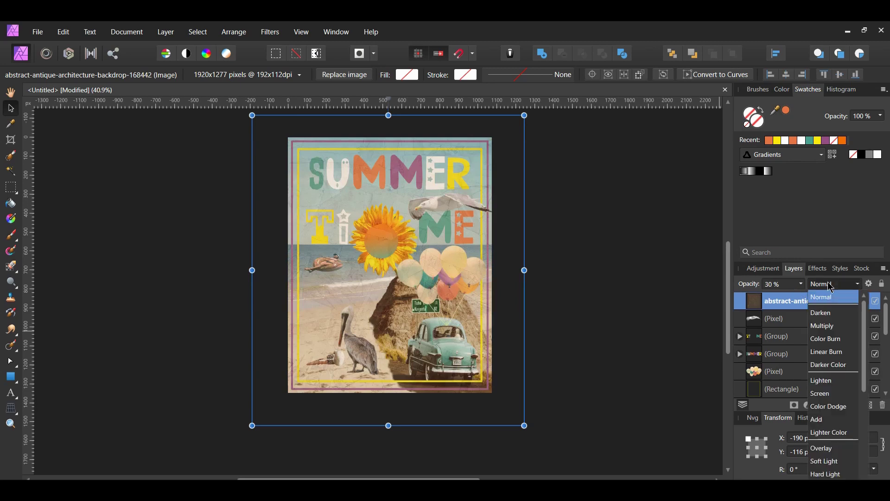
{"action": "left_click", "coordinate": [847, 449]}
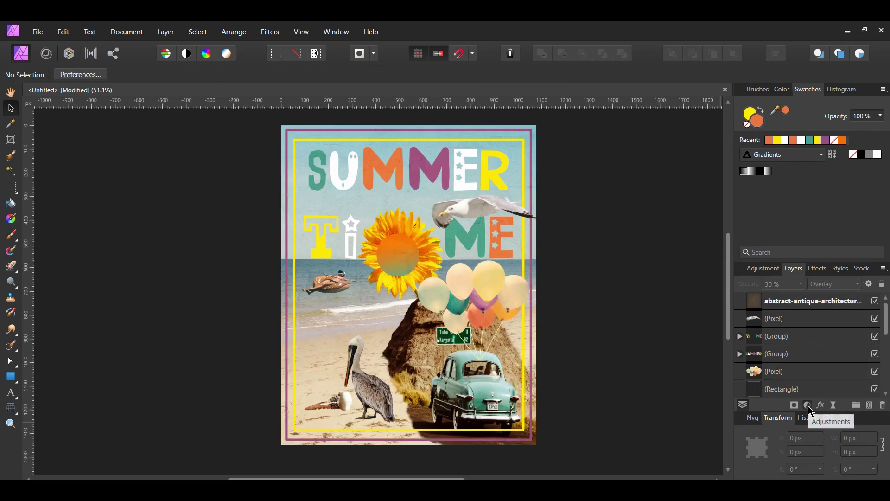
- Add a White Balance adjustment above all layers with white balance 15% and tint 8%
{"action": "left_click", "coordinate": [807, 405]}
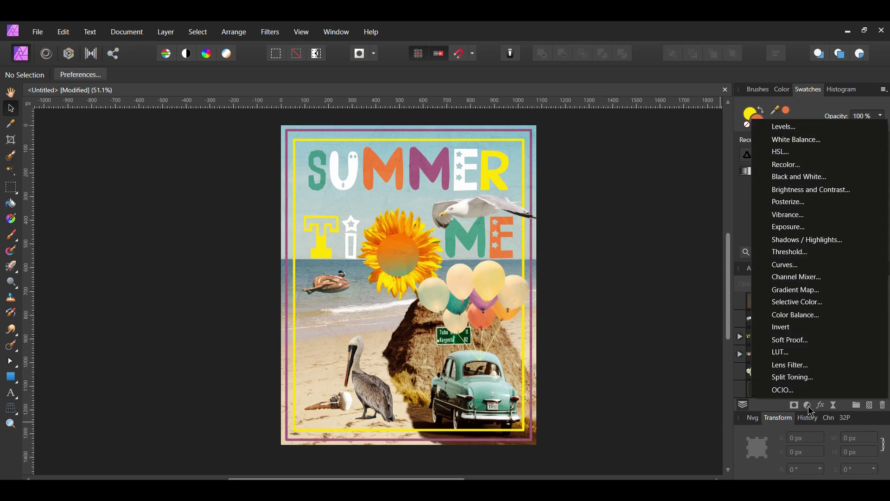
{"action": "left_click", "coordinate": [817, 144]}
{"action": "left_click", "coordinate": [783, 388]}
{"action": "type", "text": "15"}
{"action": "key", "text": "Return"}
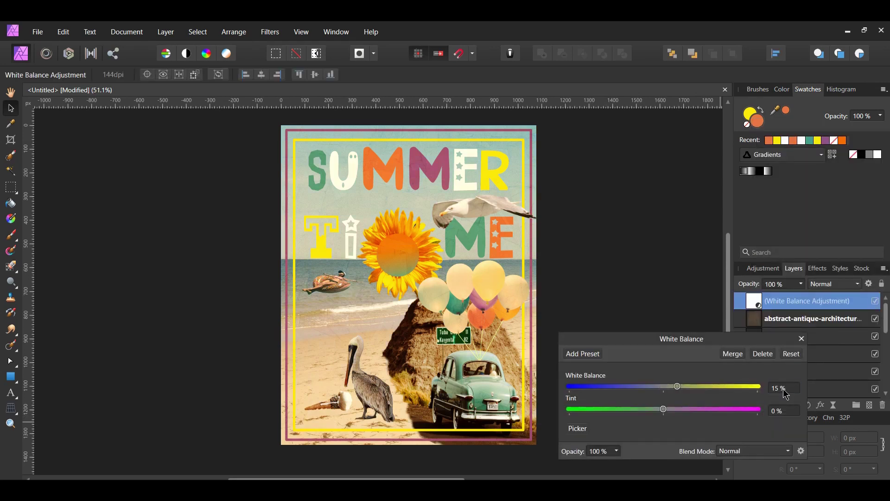
{"action": "left_click", "coordinate": [785, 410]}
{"action": "type", "text": "8"}
{"action": "key", "text": "Return"}
{"action": "left_click", "coordinate": [802, 339]}
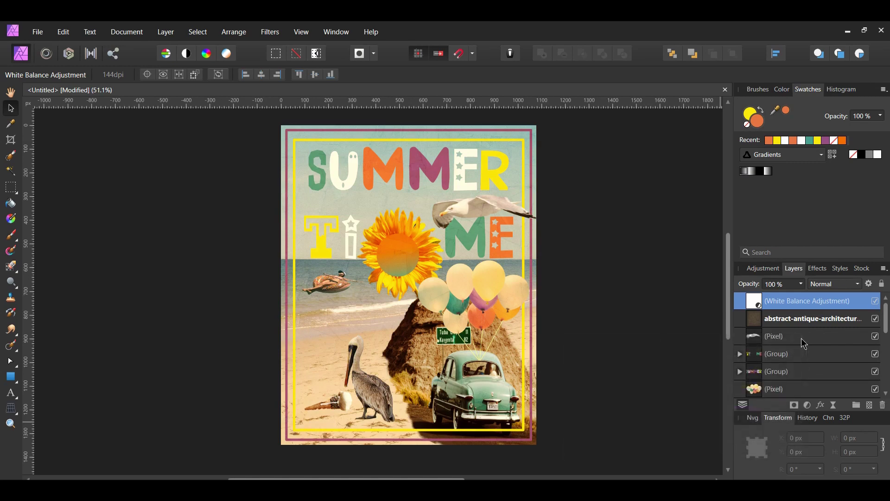
{"action": "left_click", "coordinate": [659, 232]}
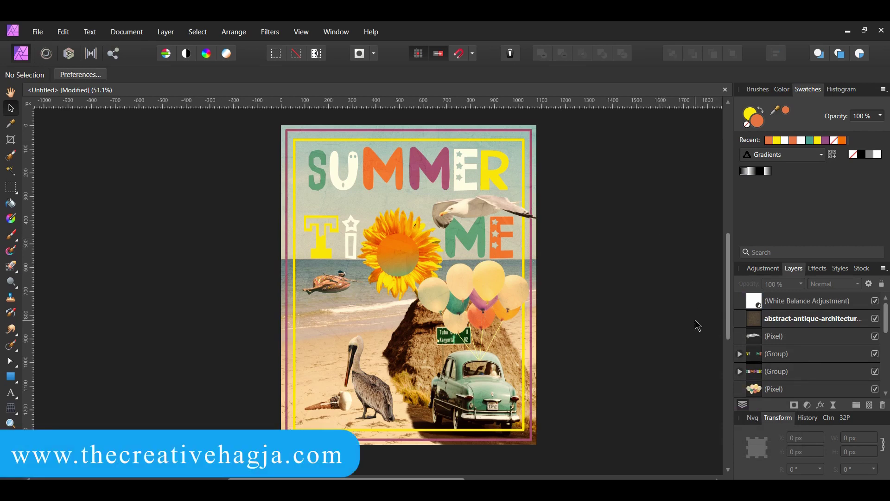